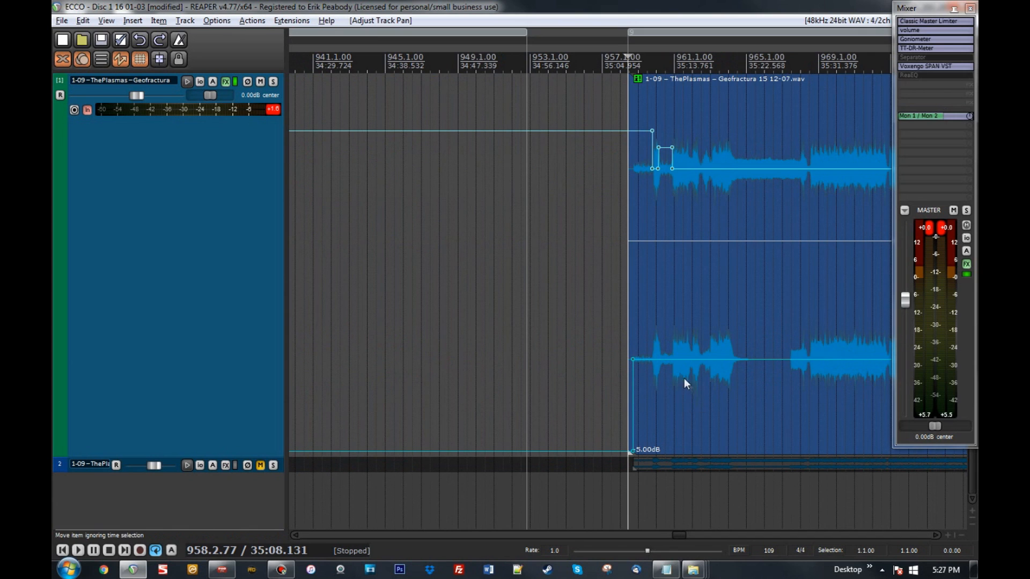
- Examine the waveform of the Geofractura item on the first track, both within the whole timeline and up close
{"action": "scroll", "coordinate": [727, 366], "scroll_direction": "down", "scroll_amount": 6}
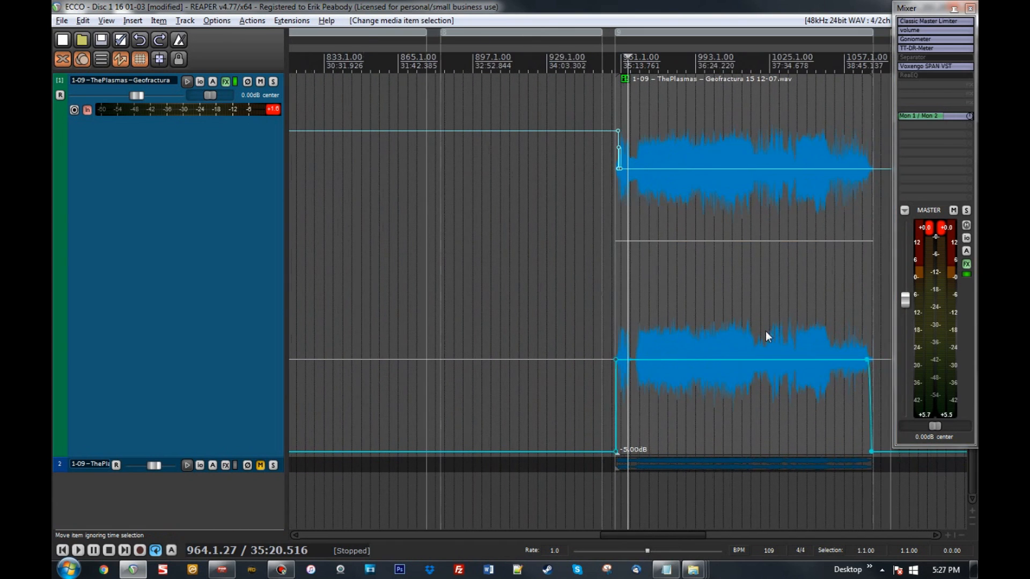
{"action": "left_click", "coordinate": [762, 336]}
{"action": "scroll", "coordinate": [742, 338], "scroll_direction": "up", "scroll_amount": 3}
{"action": "scroll", "coordinate": [608, 310], "scroll_direction": "down", "scroll_amount": 6}
{"action": "scroll", "coordinate": [608, 311], "scroll_direction": "down", "scroll_amount": 5}
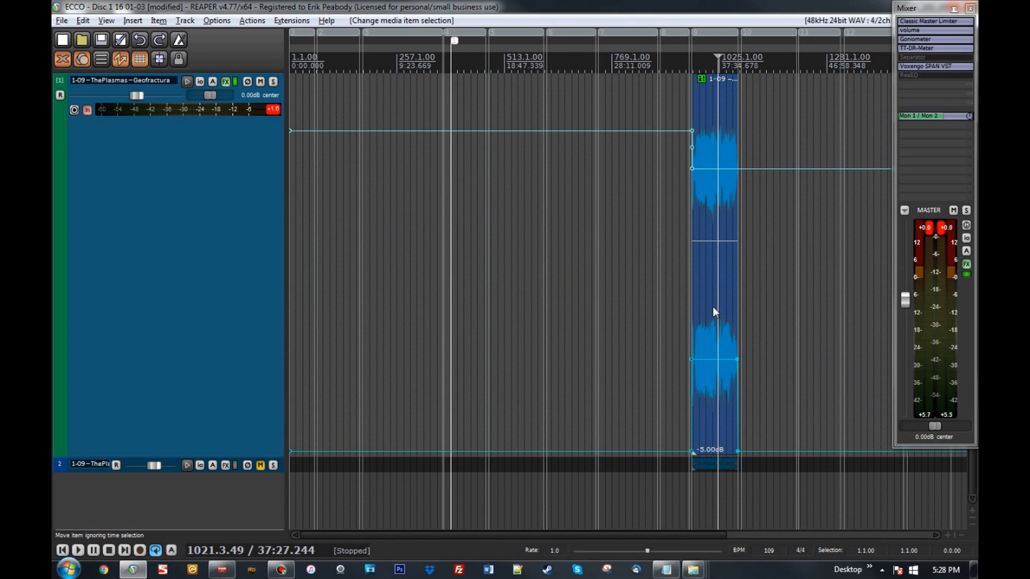
{"action": "left_click", "coordinate": [712, 339]}
{"action": "scroll", "coordinate": [712, 339], "scroll_direction": "up", "scroll_amount": 5}
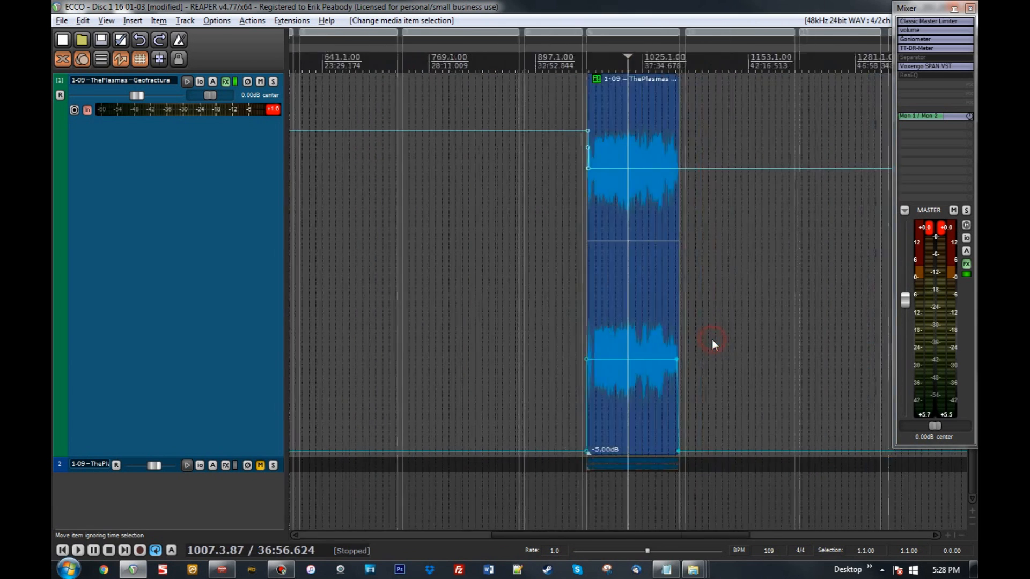
{"action": "scroll", "coordinate": [612, 337], "scroll_direction": "up", "scroll_amount": 2}
{"action": "scroll", "coordinate": [608, 336], "scroll_direction": "down", "scroll_amount": 1}
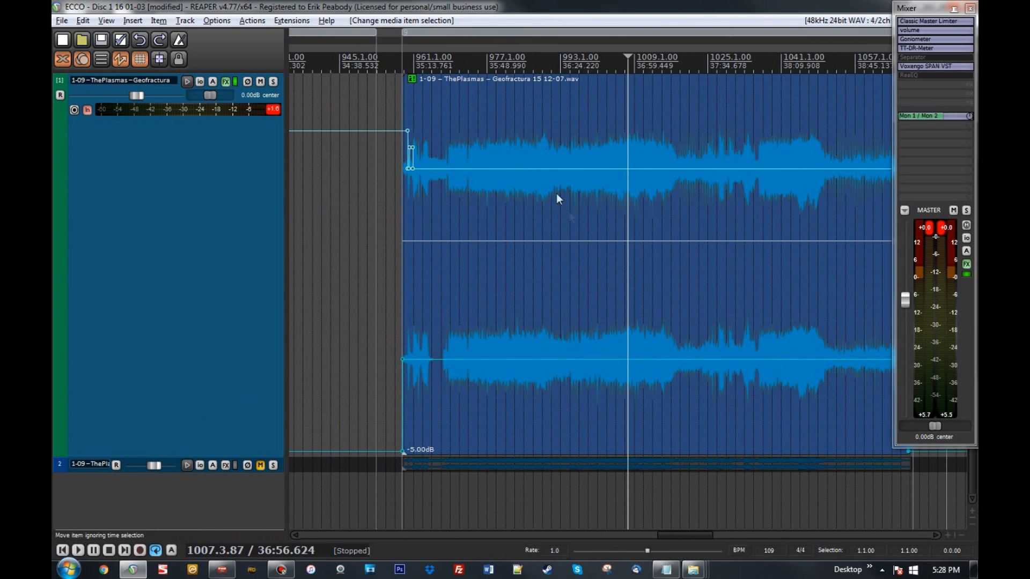
{"action": "left_click", "coordinate": [551, 216]}
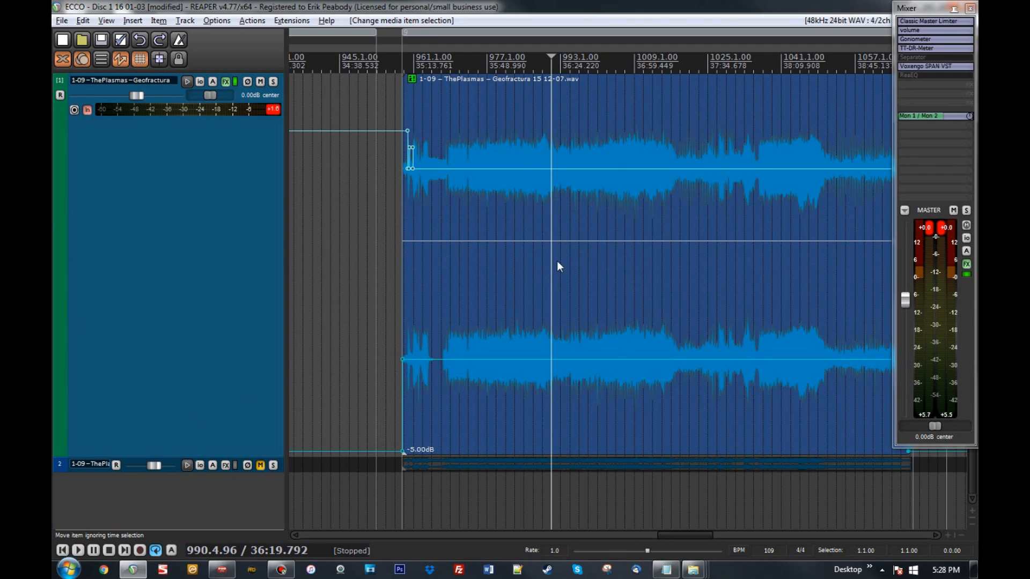
- Enlarge the muted second track and try normalizing its audio item in the media item properties
{"action": "left_click_drag", "start_coordinate": [87, 471], "coordinate": [91, 508]}
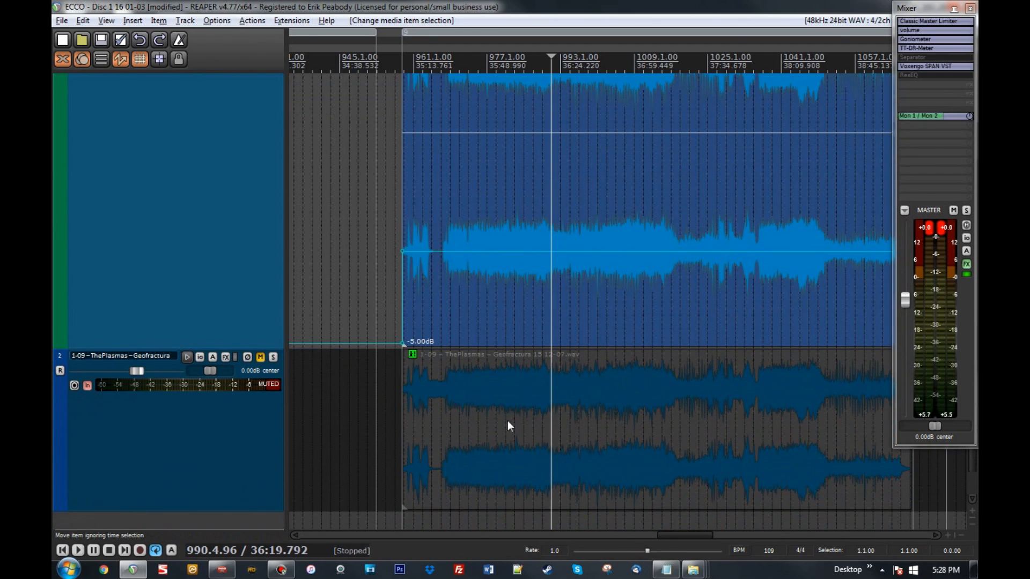
{"action": "left_click", "coordinate": [490, 418]}
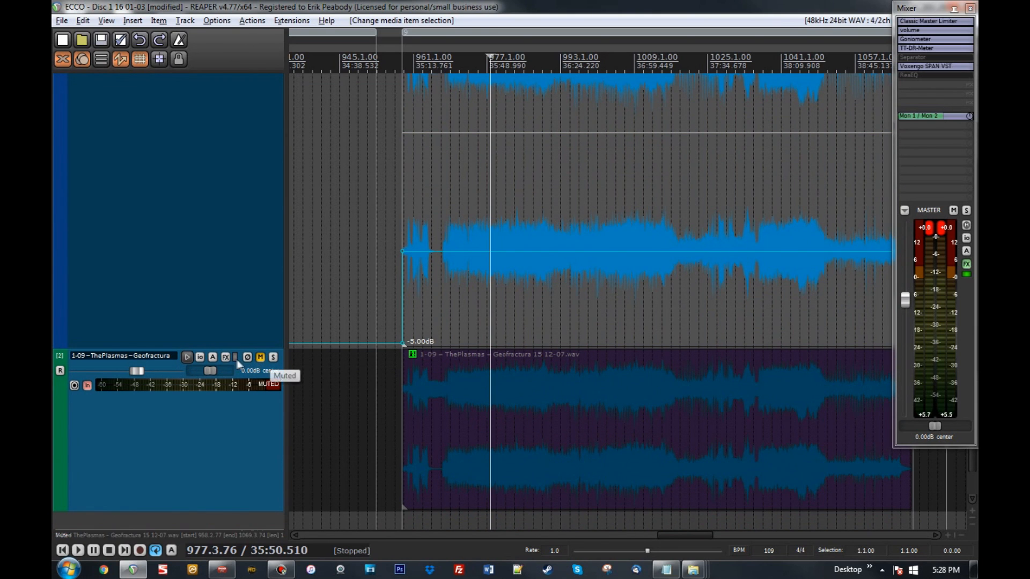
{"action": "double_click", "coordinate": [477, 398]}
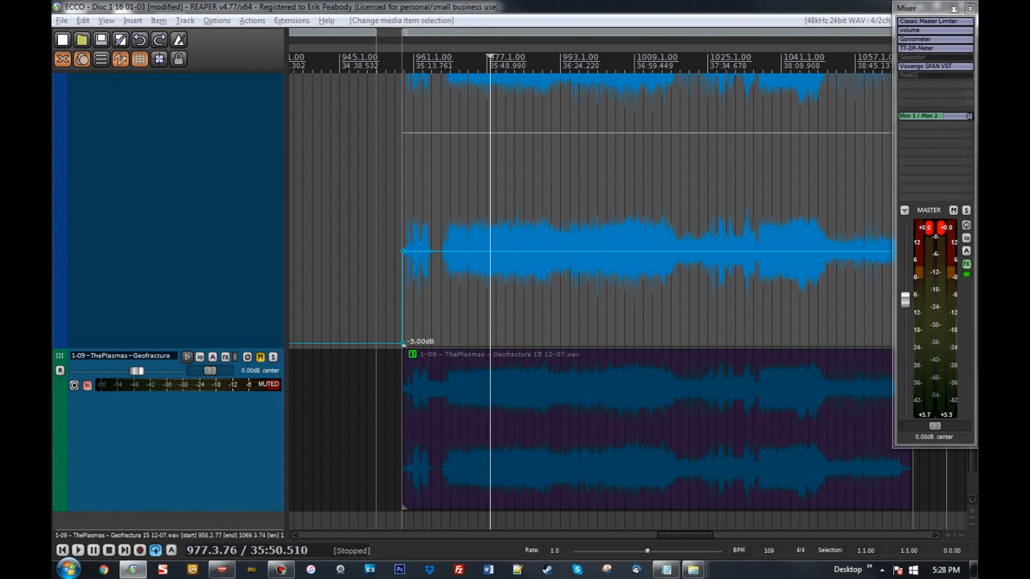
{"action": "left_click_drag", "start_coordinate": [679, 225], "coordinate": [300, 101]}
{"action": "left_click", "coordinate": [425, 303]}
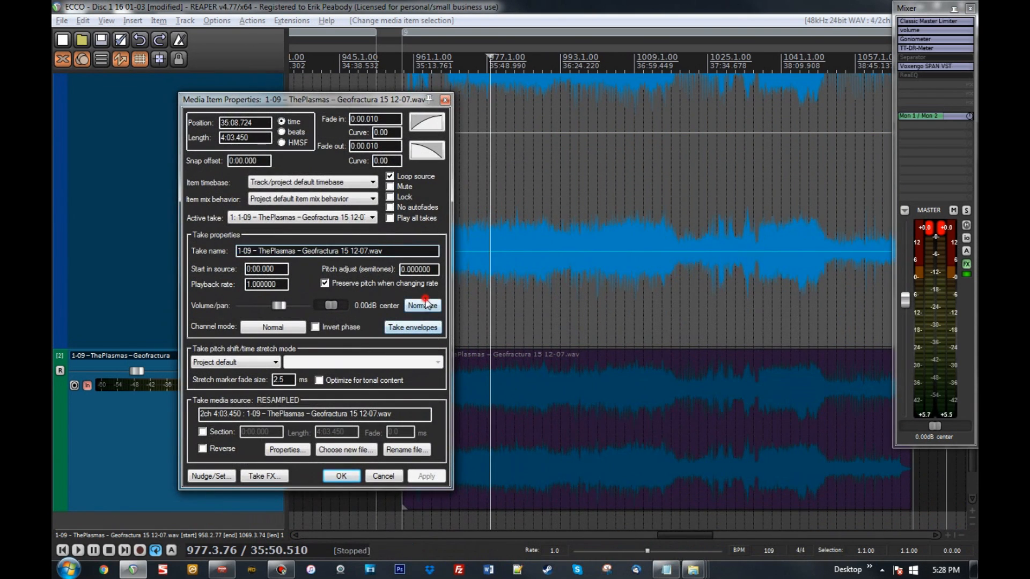
{"action": "left_click", "coordinate": [388, 475]}
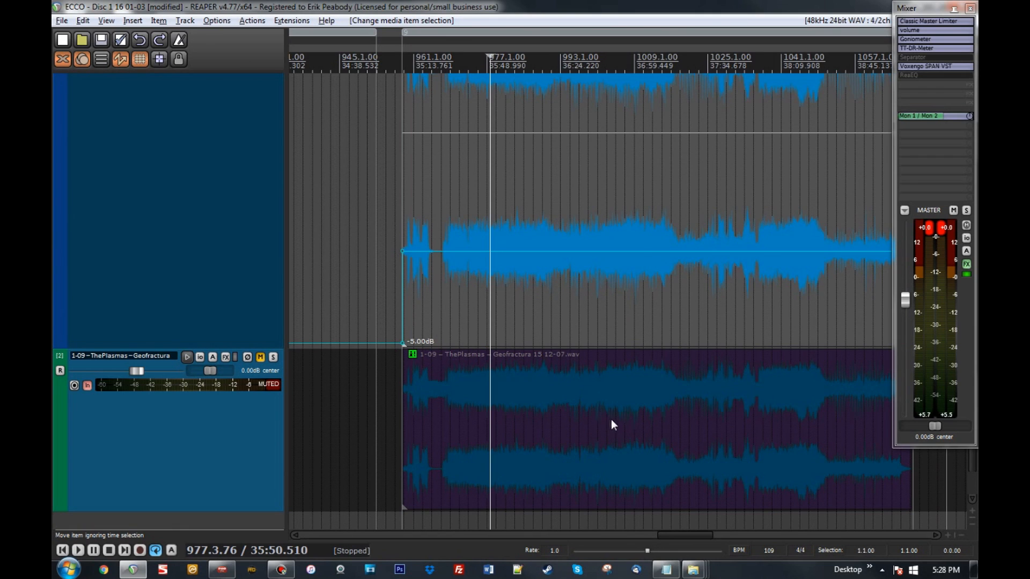
{"action": "left_click_drag", "start_coordinate": [256, 510], "coordinate": [245, 343]}
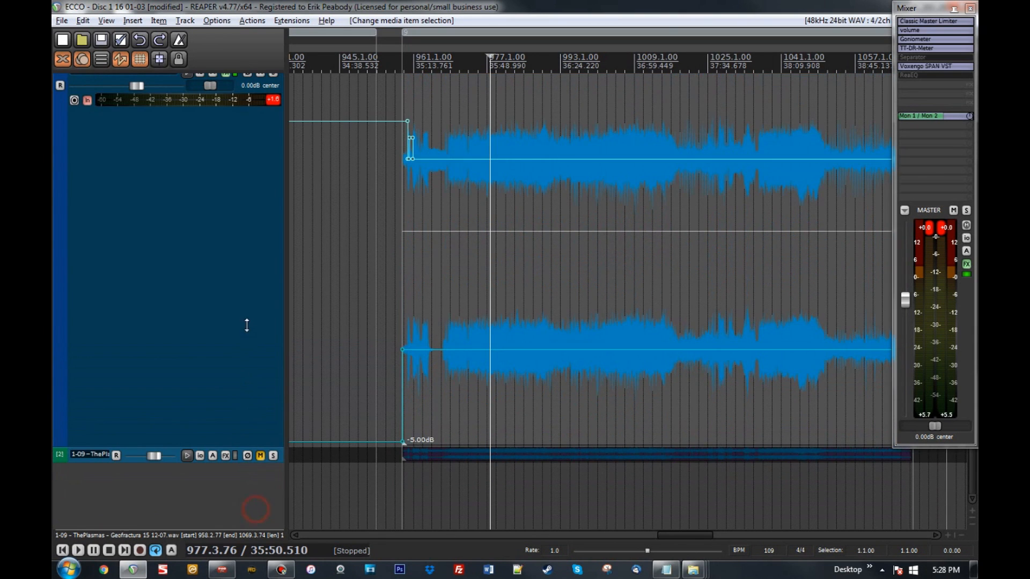
- Select the first track's audio item and inspect the master track's Classic Master Limiter and volume plug-ins
{"action": "left_click", "coordinate": [668, 277]}
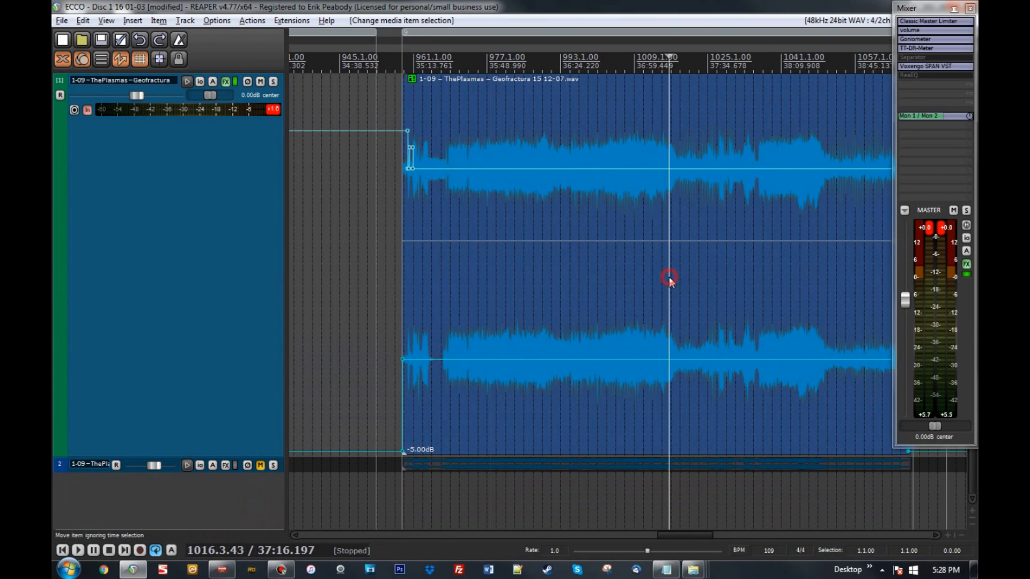
{"action": "scroll", "coordinate": [668, 277], "scroll_direction": "down", "scroll_amount": 2}
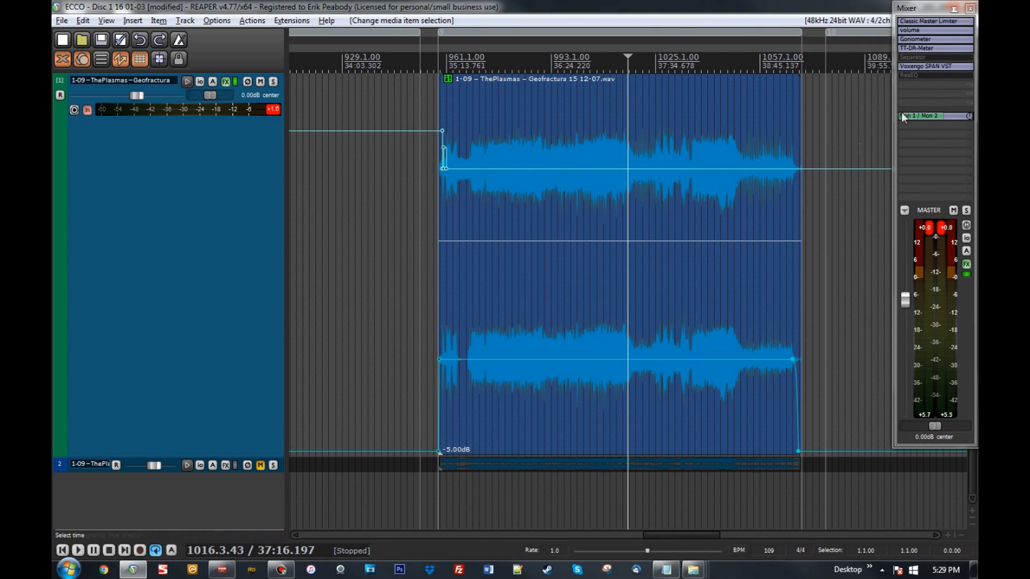
{"action": "left_click", "coordinate": [923, 20]}
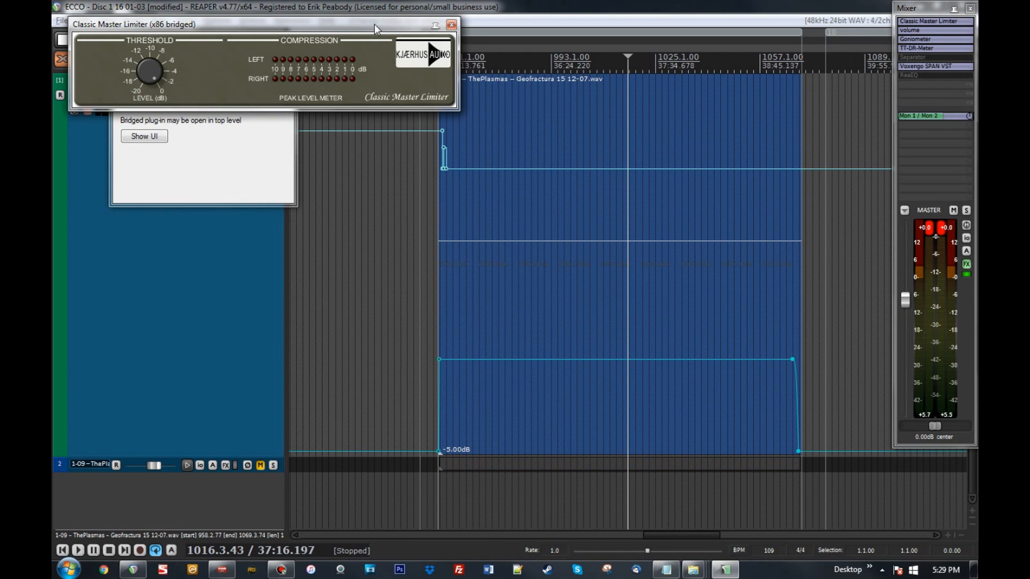
{"action": "left_click", "coordinate": [452, 25]}
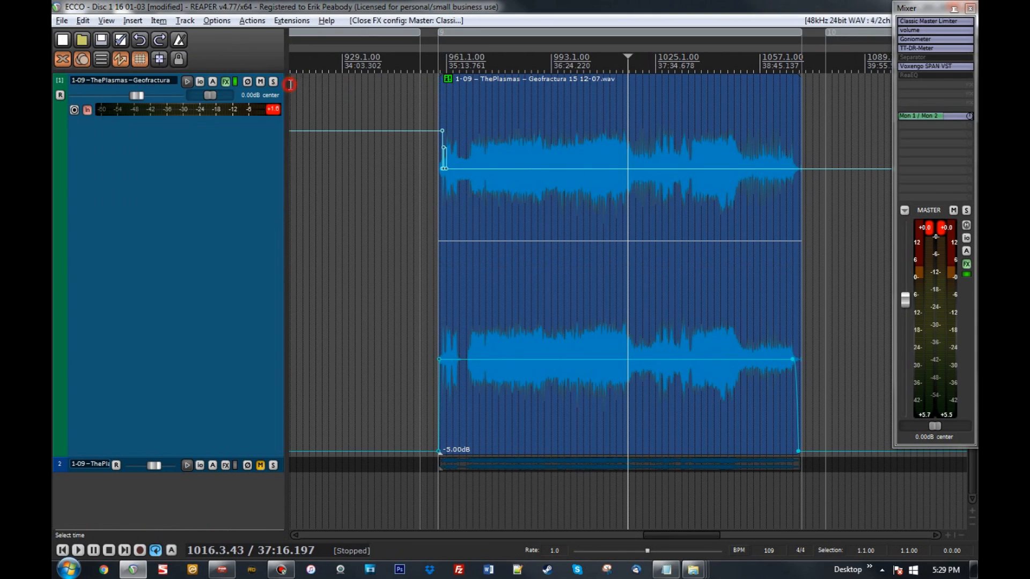
{"action": "left_click", "coordinate": [909, 30]}
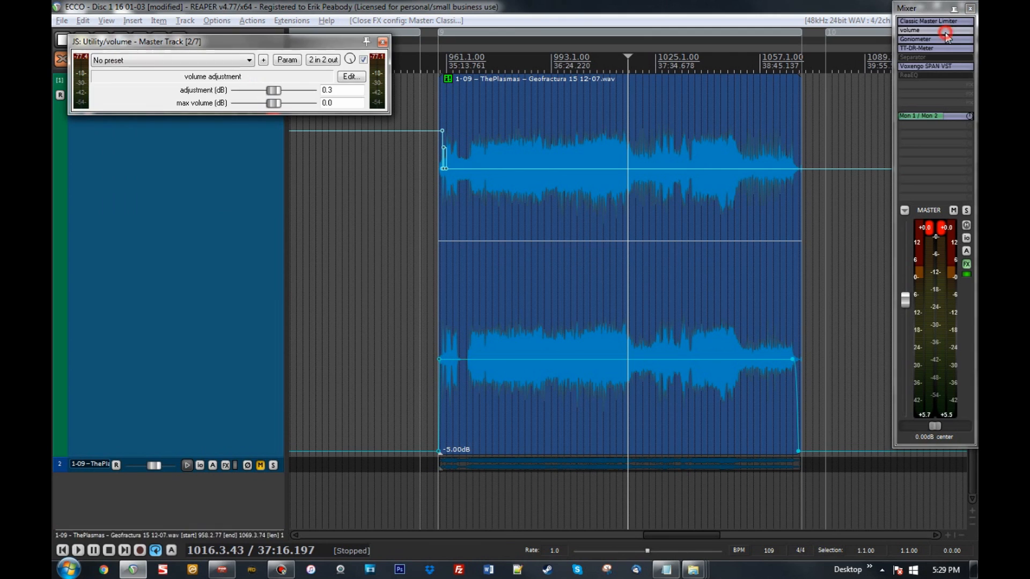
{"action": "left_click", "coordinate": [386, 39]}
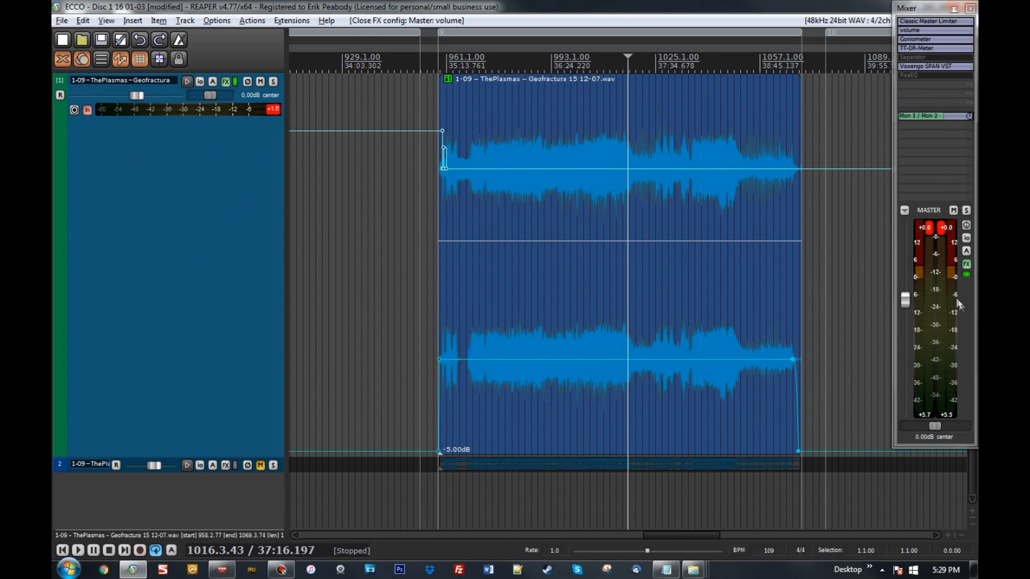
- Open the master track's Goniometer and play the first track from about 35:45 to view its stereo image
{"action": "left_click", "coordinate": [937, 39]}
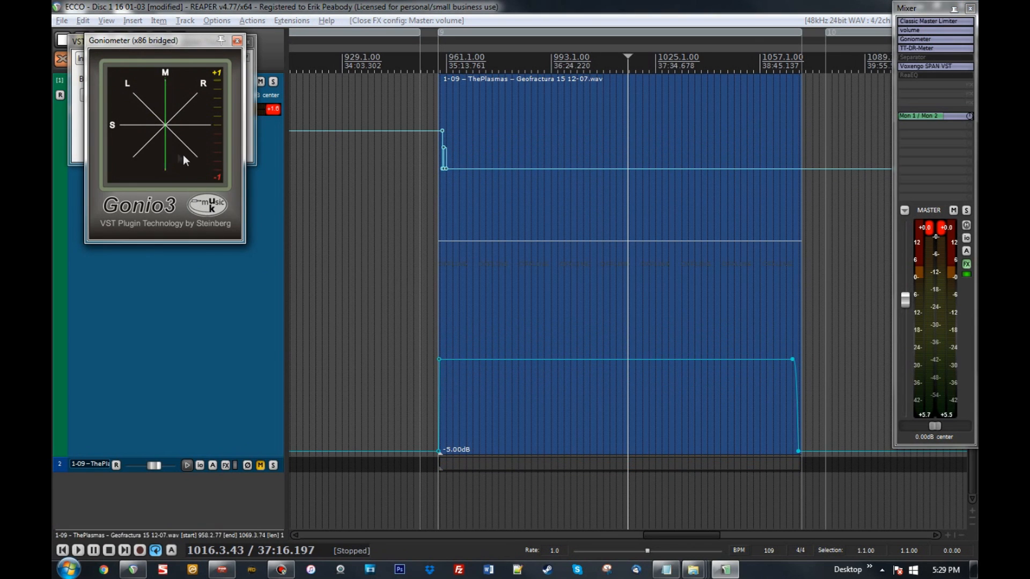
{"action": "left_click", "coordinate": [194, 40]}
{"action": "left_click_drag", "start_coordinate": [236, 102], "coordinate": [169, 224]}
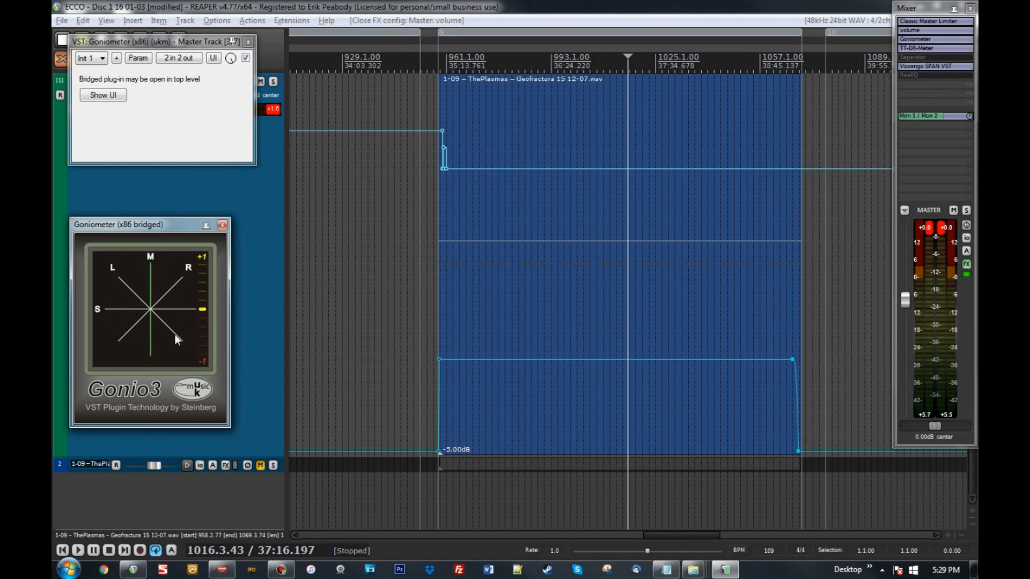
{"action": "left_click", "coordinate": [494, 301]}
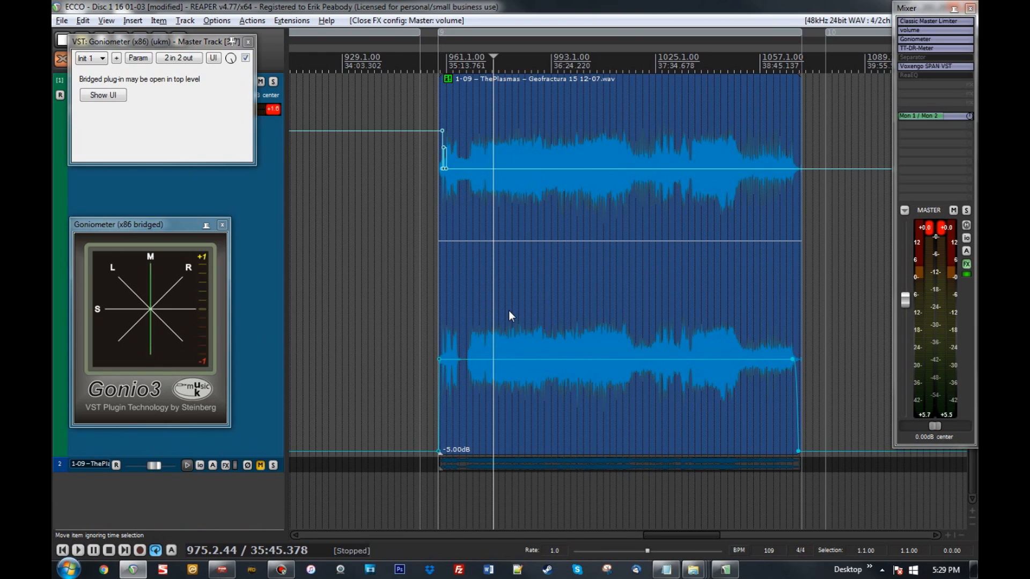
{"action": "key", "text": "space"}
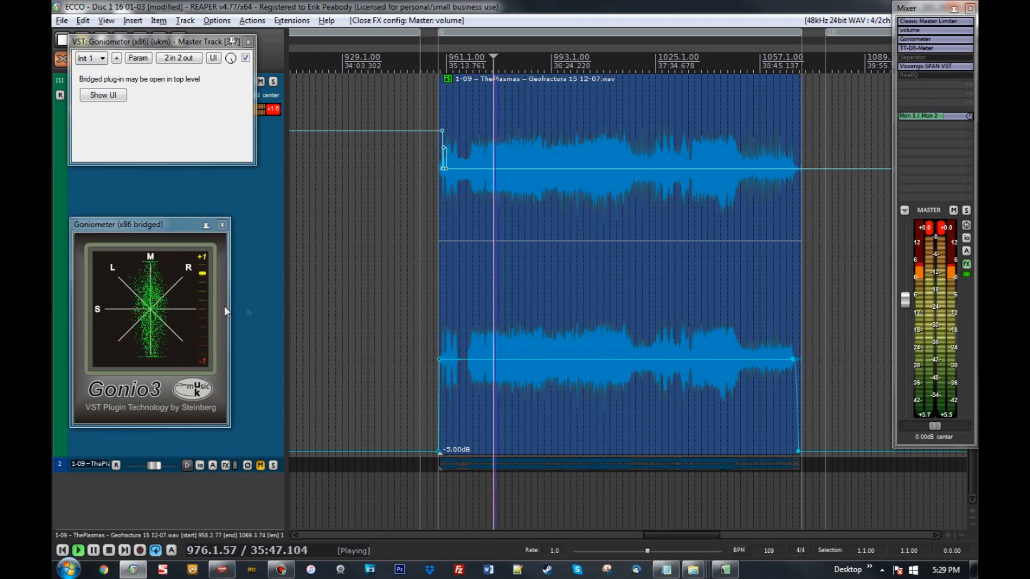
{"action": "key", "text": "space"}
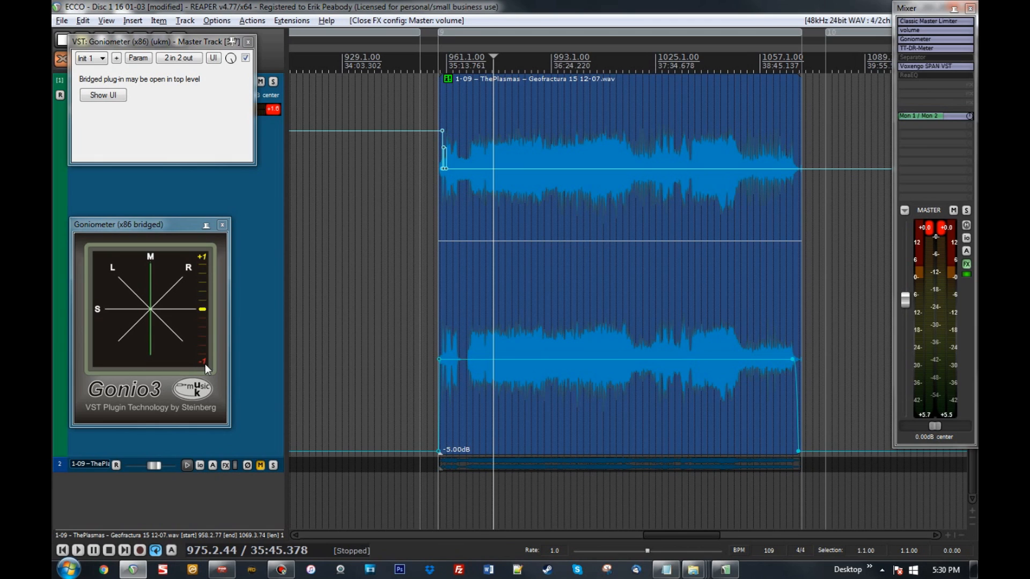
- Check the correlation reading while playing from about 35:59, and close the Goniometer windows
{"action": "left_click", "coordinate": [573, 256]}
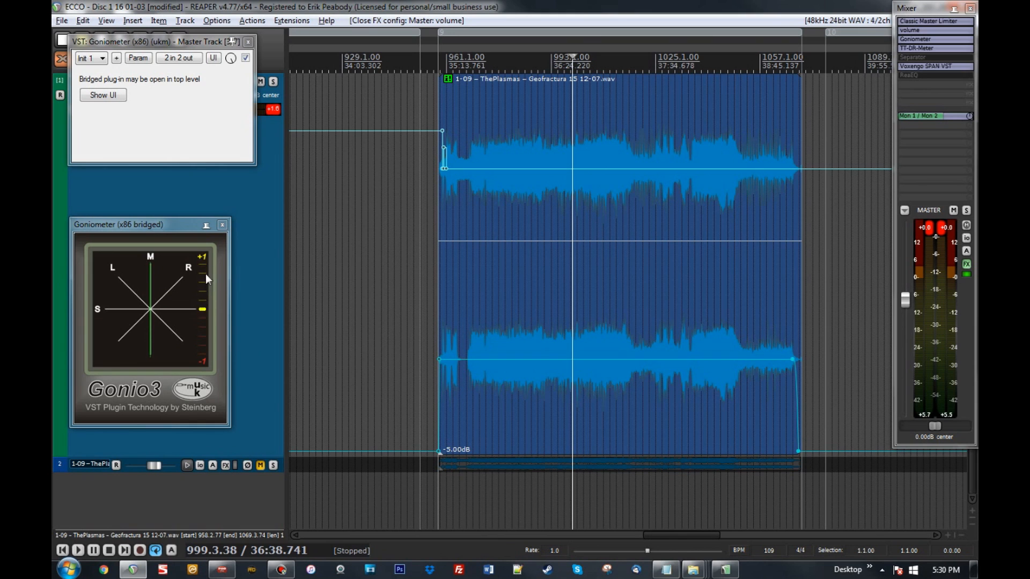
{"action": "left_click", "coordinate": [513, 269]}
{"action": "key", "text": "space"}
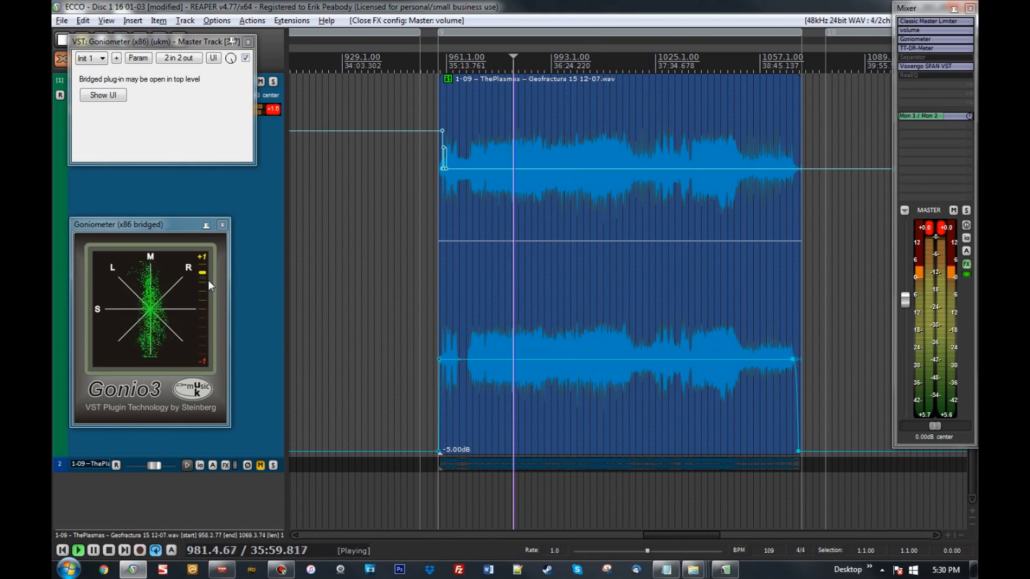
{"action": "key", "text": "space"}
{"action": "left_click", "coordinate": [222, 225]}
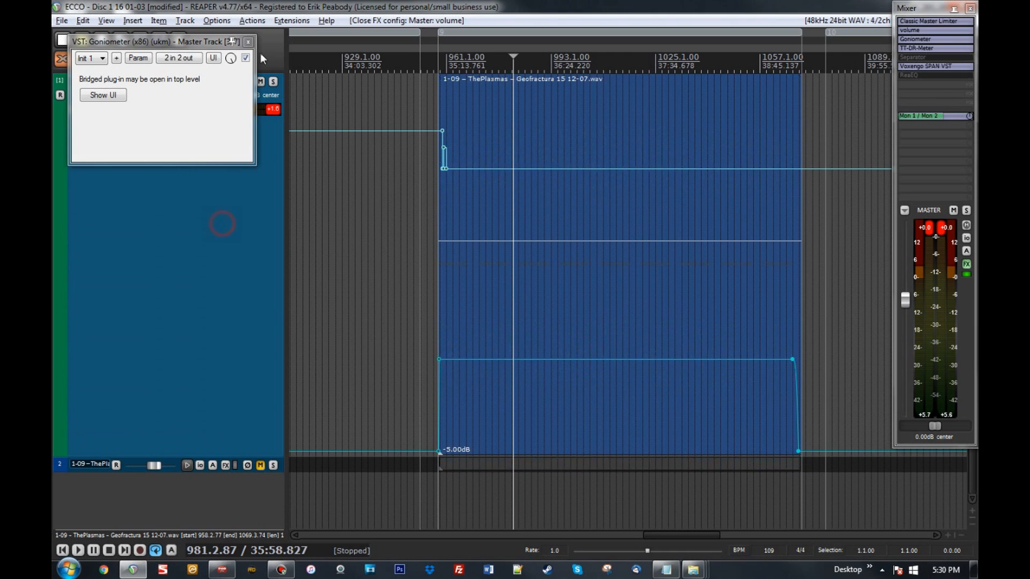
{"action": "left_click", "coordinate": [249, 42]}
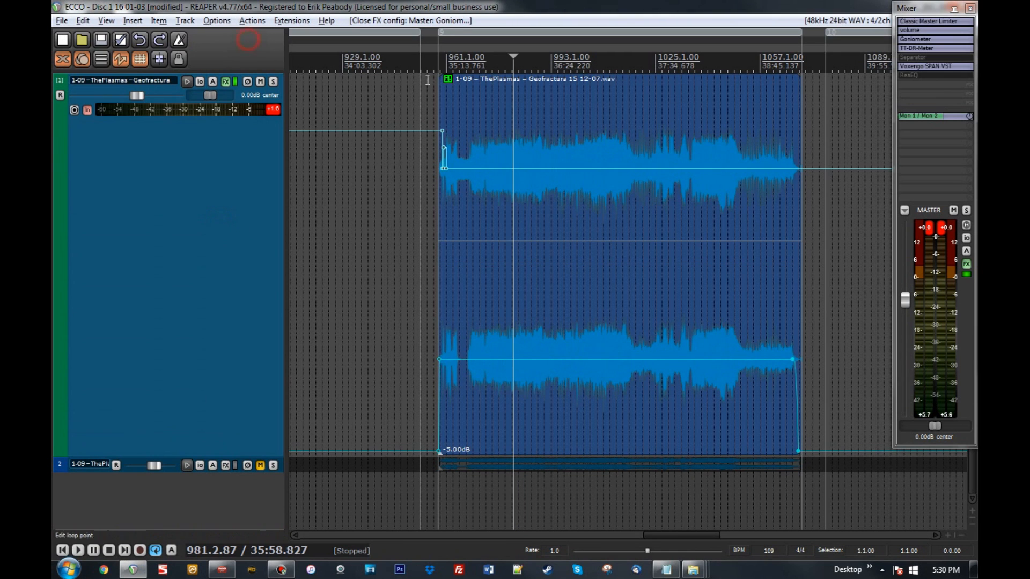
- Bring up the master track's TT-DR-Meter fully in view and close its bridged plug-in host window
{"action": "left_click", "coordinate": [919, 47]}
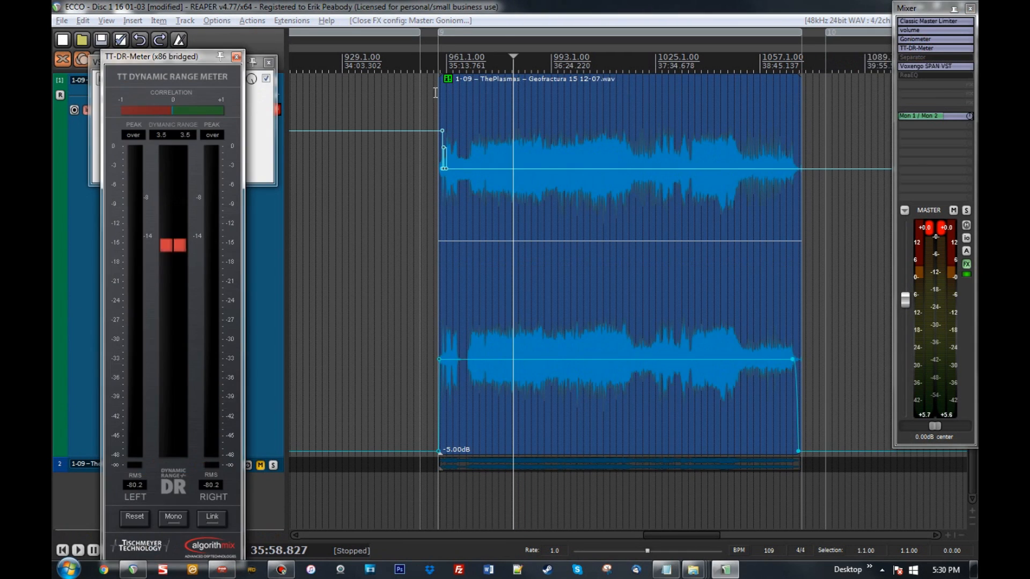
{"action": "left_click_drag", "start_coordinate": [190, 58], "coordinate": [174, 20]}
{"action": "left_click", "coordinate": [268, 62]}
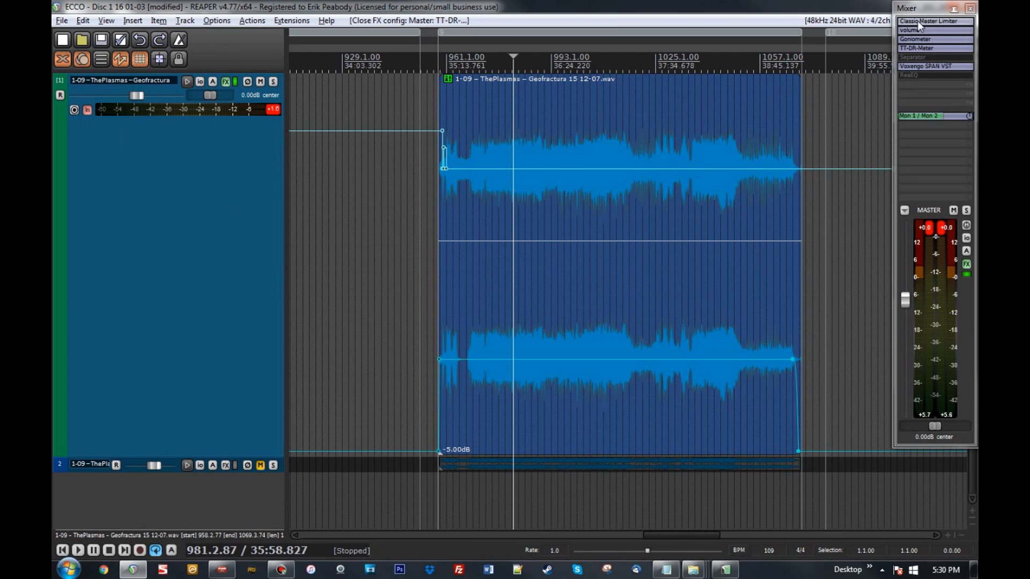
{"action": "left_click", "coordinate": [917, 48]}
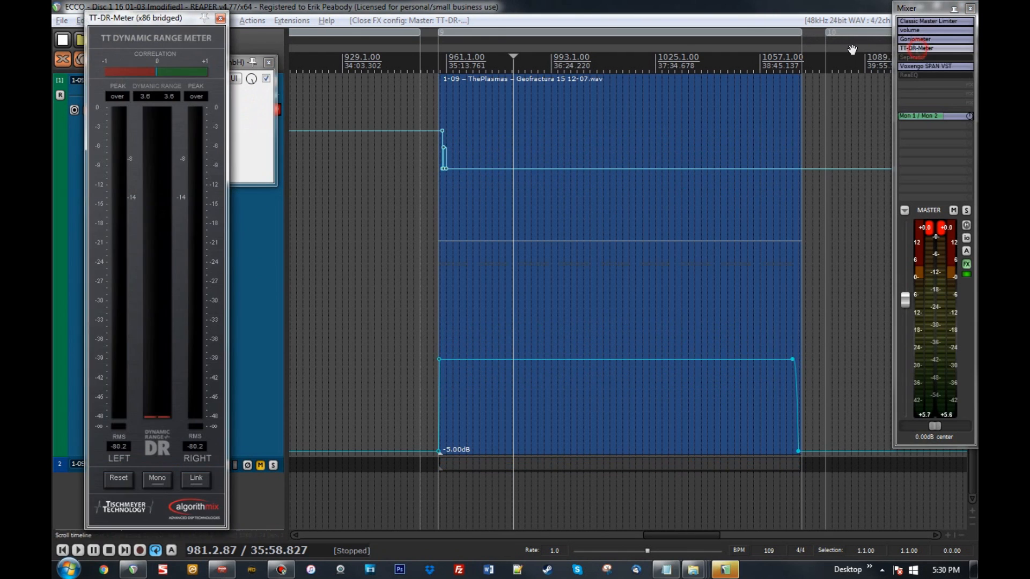
{"action": "left_click", "coordinate": [268, 62]}
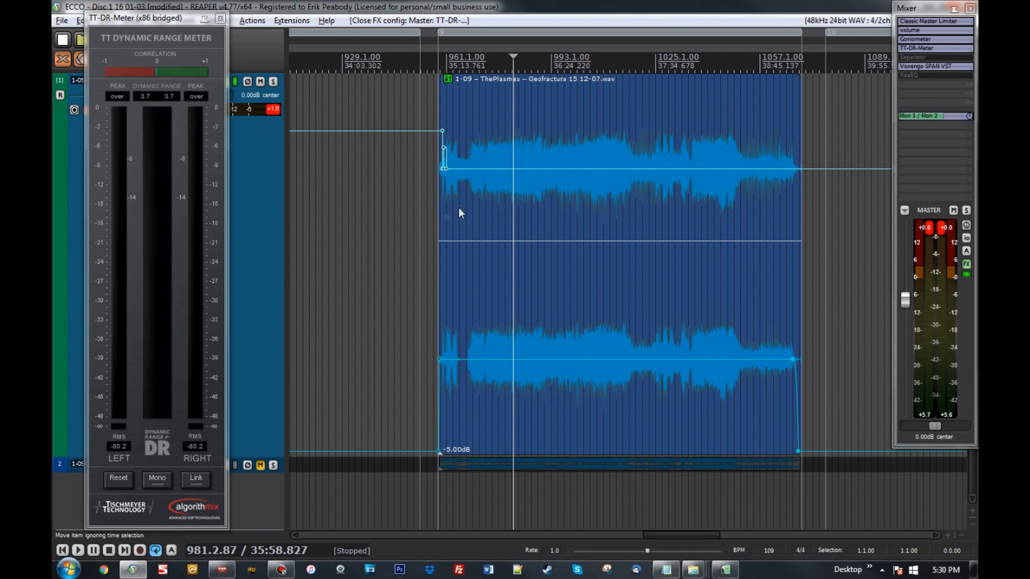
- Measure the soloed second track's dynamic range from about 35:59, and unsolo it to measure the first track for comparison
{"action": "left_click", "coordinate": [274, 465]}
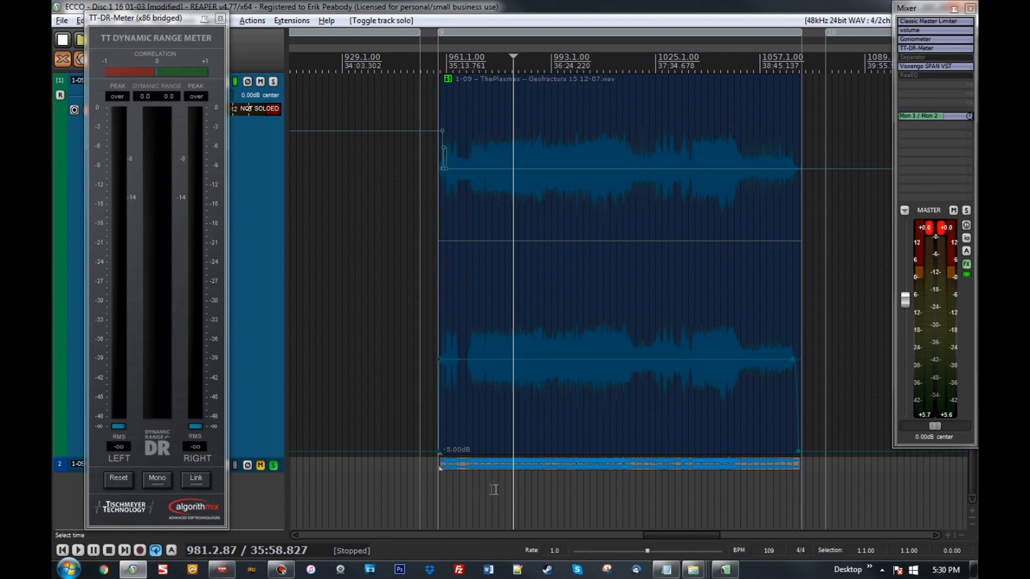
{"action": "key", "text": "space"}
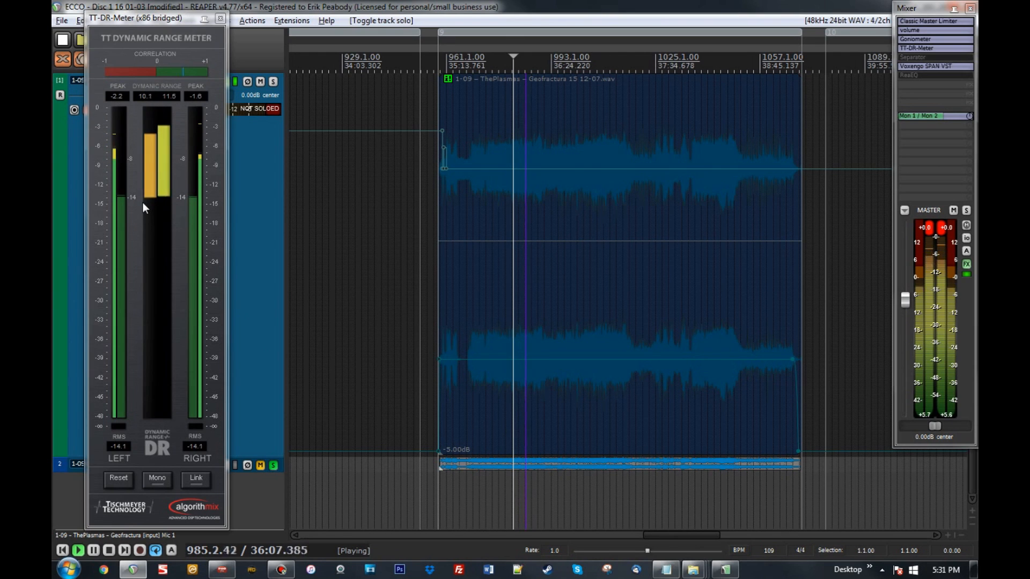
{"action": "key", "text": "space"}
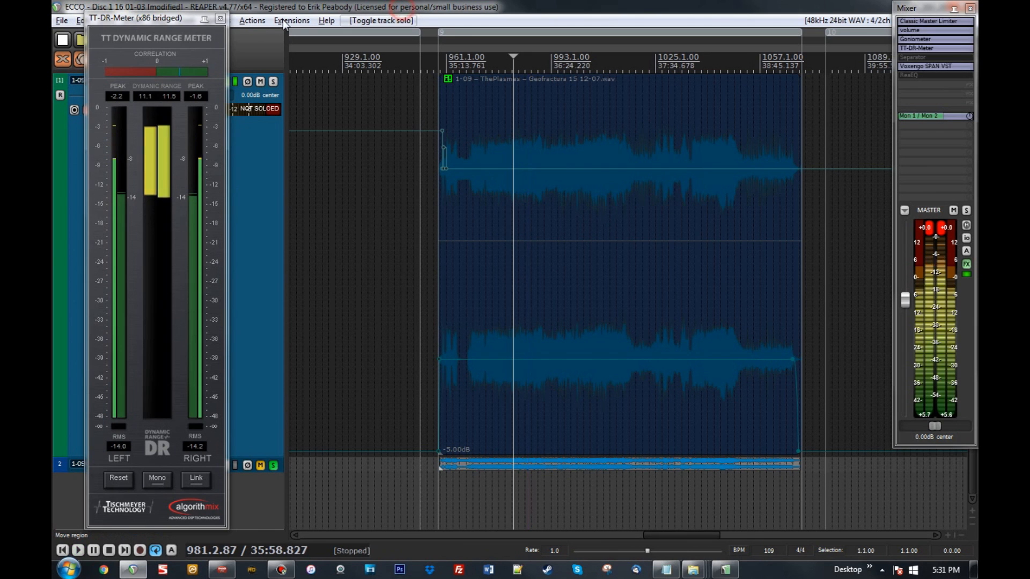
{"action": "left_click", "coordinate": [273, 465]}
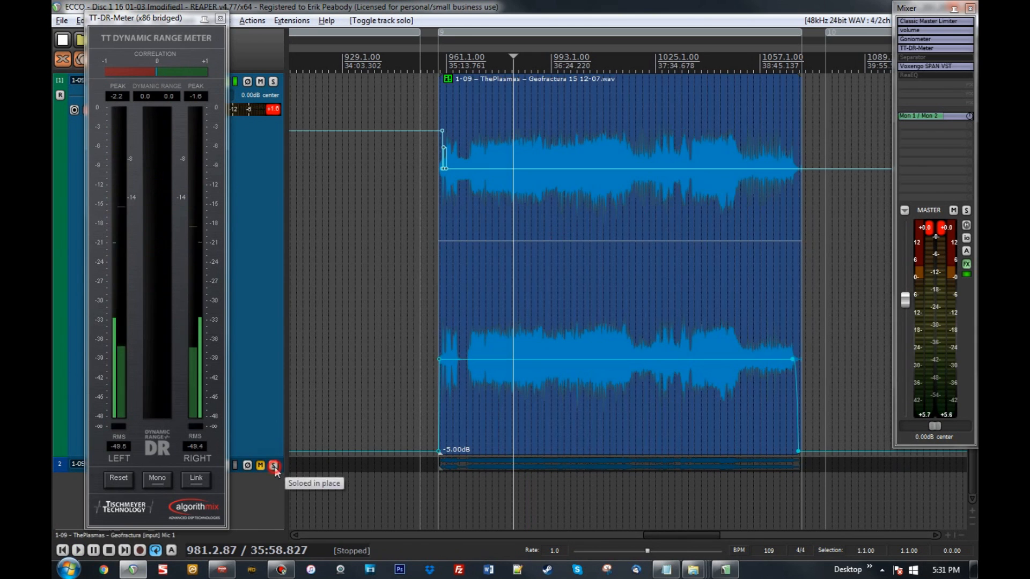
{"action": "key", "text": "space"}
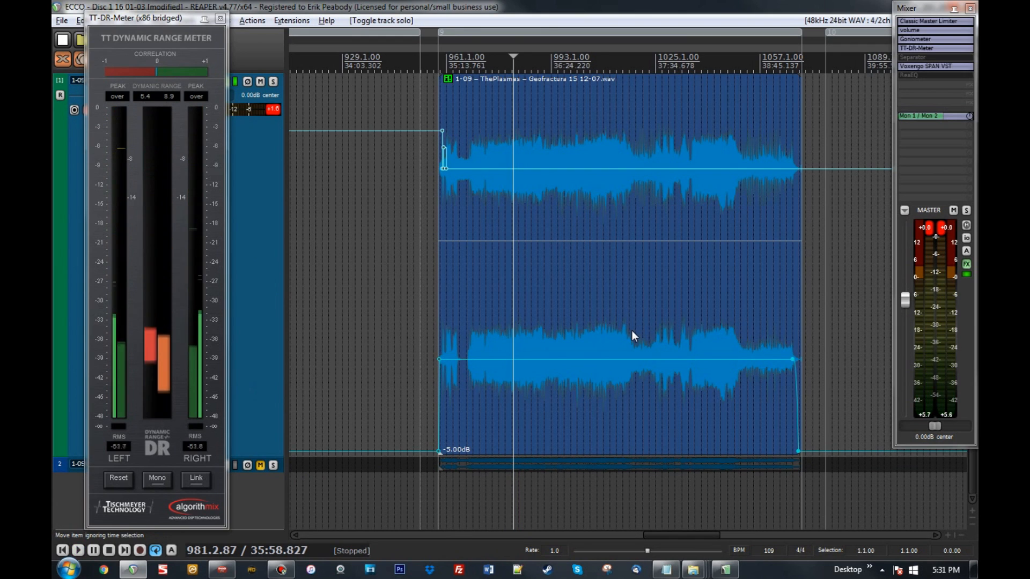
- Close the TT-DR-Meter window and inspect the first track's waveform around 36:20 at different zoom levels
{"action": "left_click", "coordinate": [521, 332]}
{"action": "scroll", "coordinate": [531, 331], "scroll_direction": "up", "scroll_amount": 5}
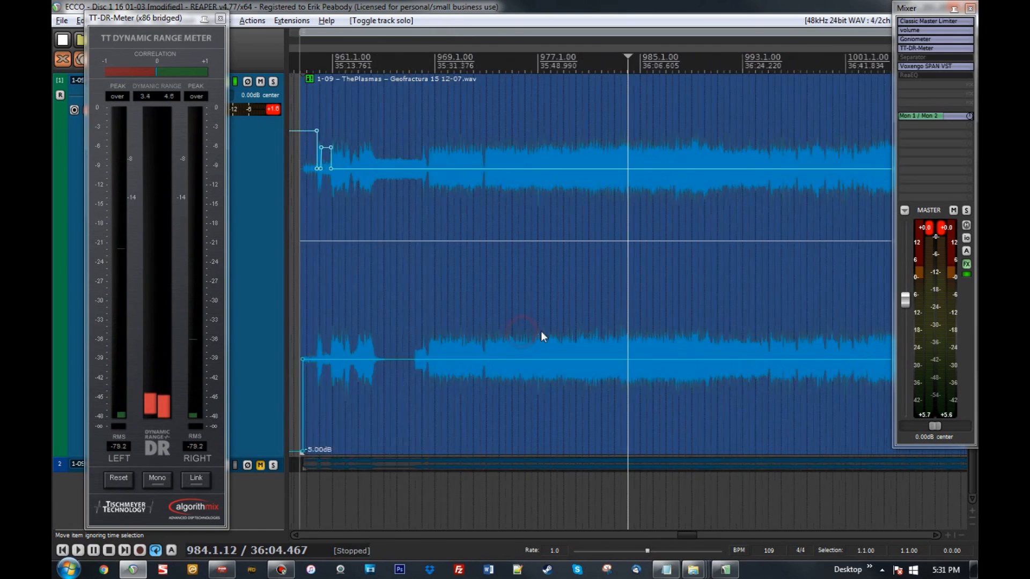
{"action": "scroll", "coordinate": [557, 331], "scroll_direction": "down", "scroll_amount": 3}
{"action": "left_click", "coordinate": [220, 19]}
{"action": "left_click", "coordinate": [677, 305]}
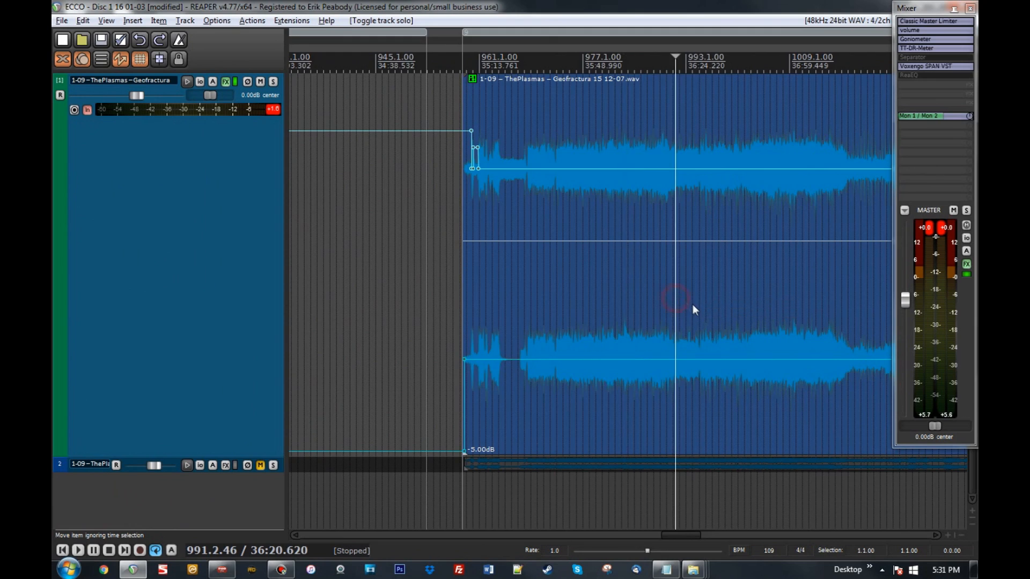
{"action": "scroll", "coordinate": [692, 304], "scroll_direction": "up", "scroll_amount": 4}
{"action": "scroll", "coordinate": [694, 305], "scroll_direction": "down", "scroll_amount": 2}
{"action": "scroll", "coordinate": [693, 304], "scroll_direction": "down", "scroll_amount": 1}
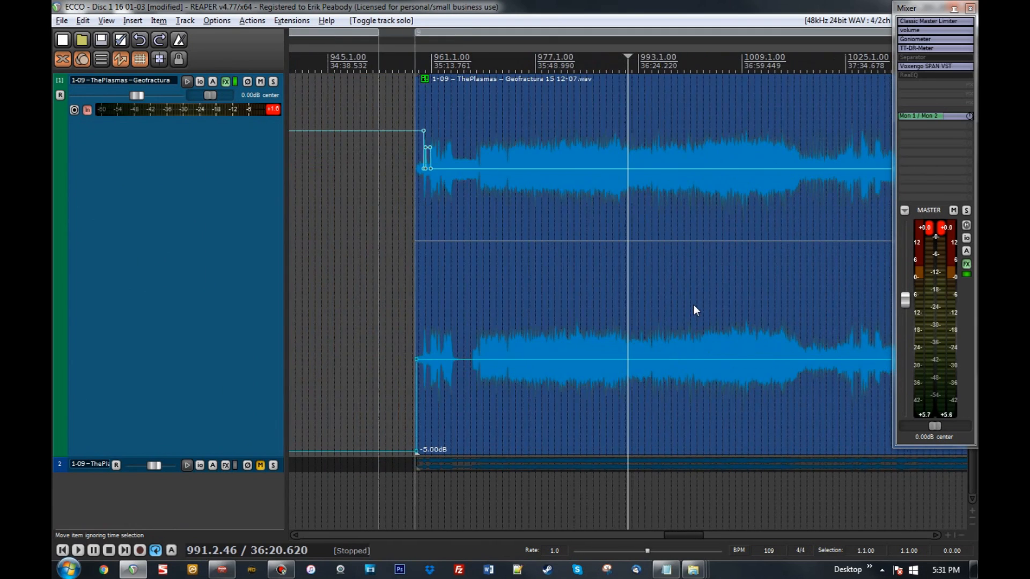
{"action": "scroll", "coordinate": [611, 320], "scroll_direction": "down", "scroll_amount": 2}
{"action": "scroll", "coordinate": [605, 319], "scroll_direction": "up", "scroll_amount": 3}
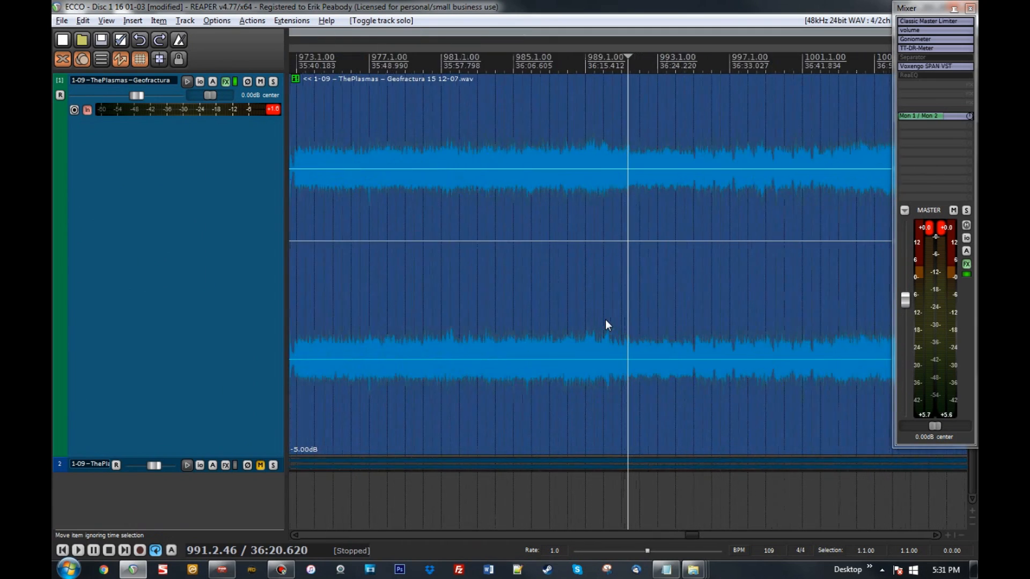
{"action": "scroll", "coordinate": [606, 320], "scroll_direction": "down", "scroll_amount": 1}
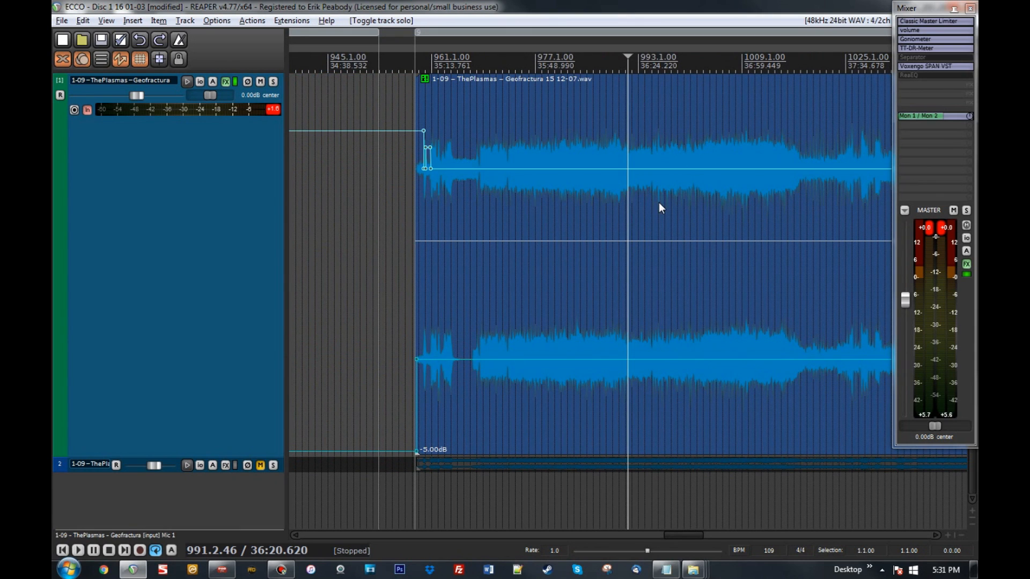
- View the first track's spectrum in the master track's Voxengo SPAN while playing from about 36:10, and close the analyzer windows
{"action": "left_click", "coordinate": [946, 66]}
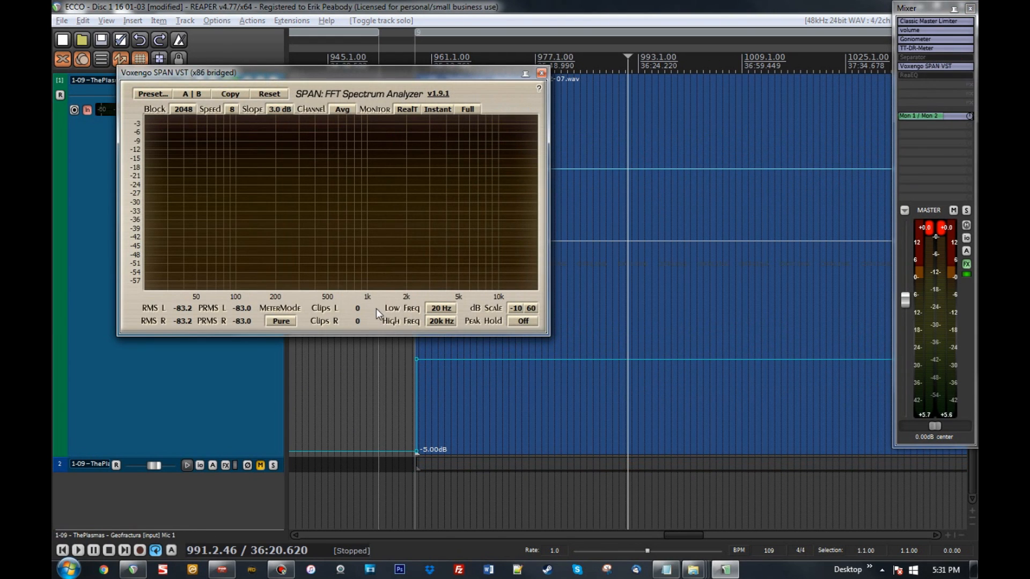
{"action": "left_click_drag", "start_coordinate": [462, 73], "coordinate": [412, 51]}
{"action": "left_click", "coordinate": [597, 320]}
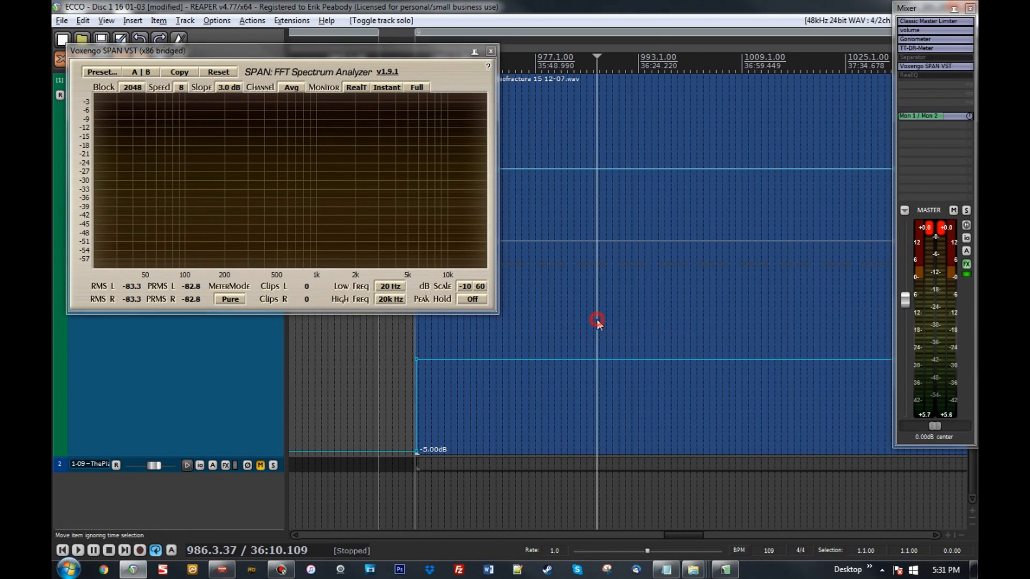
{"action": "key", "text": "space"}
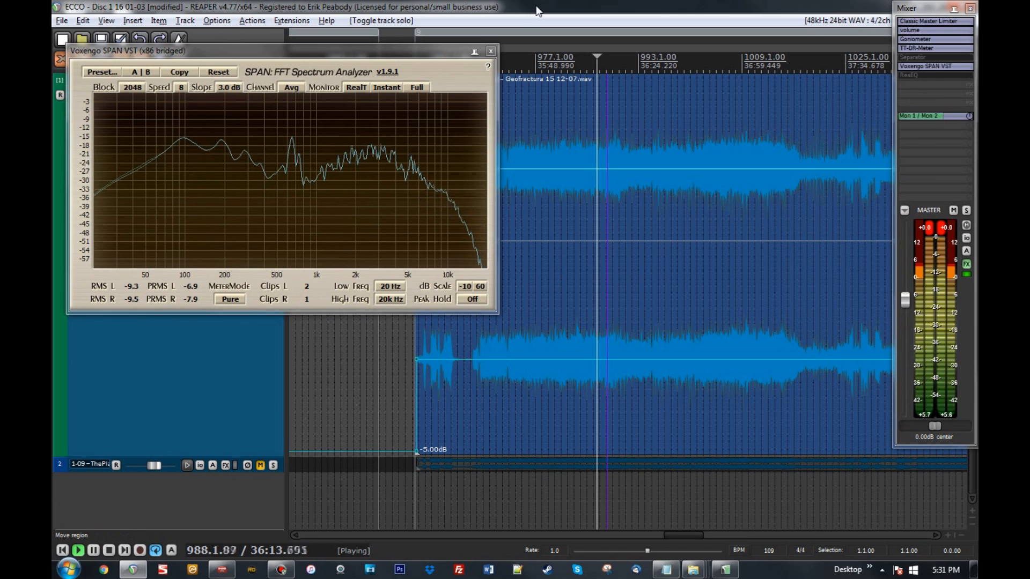
{"action": "key", "text": "space"}
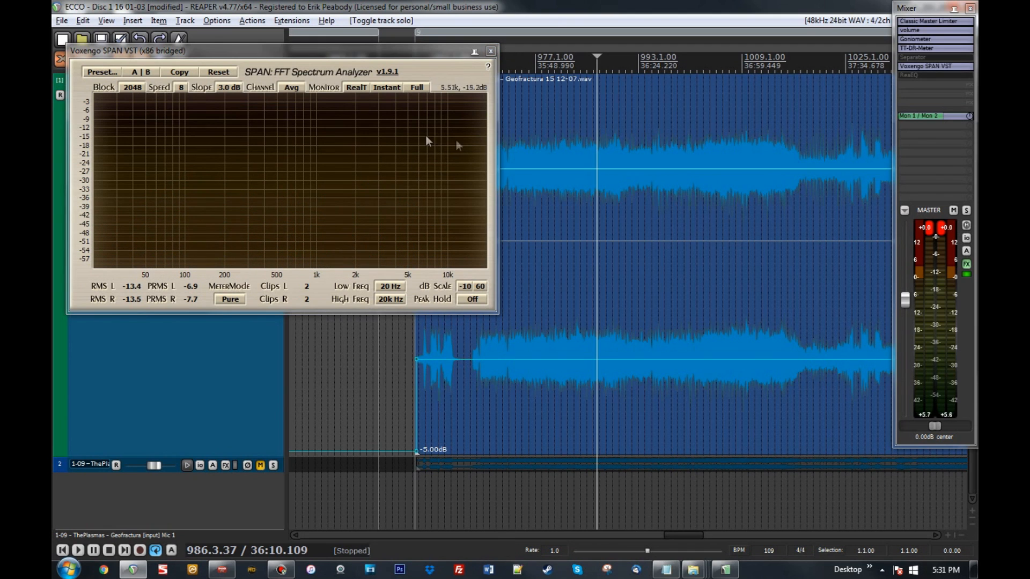
{"action": "left_click", "coordinate": [490, 51]}
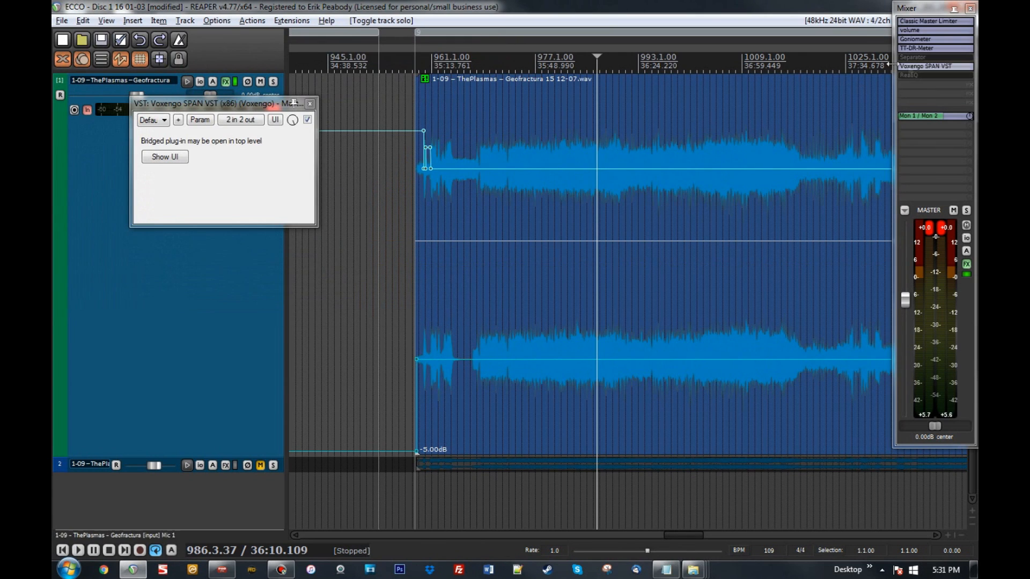
{"action": "left_click", "coordinate": [311, 103]}
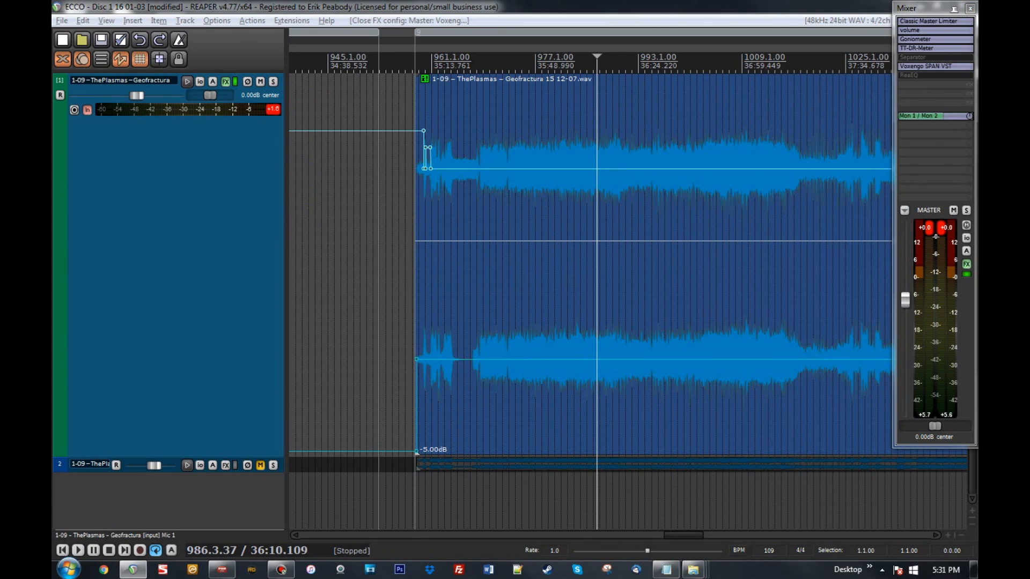
- Bring up the master track's bypassed Separator, look through its seven bands and enable soloing of the current band
{"action": "left_click_drag", "start_coordinate": [613, 101], "coordinate": [270, 75]}
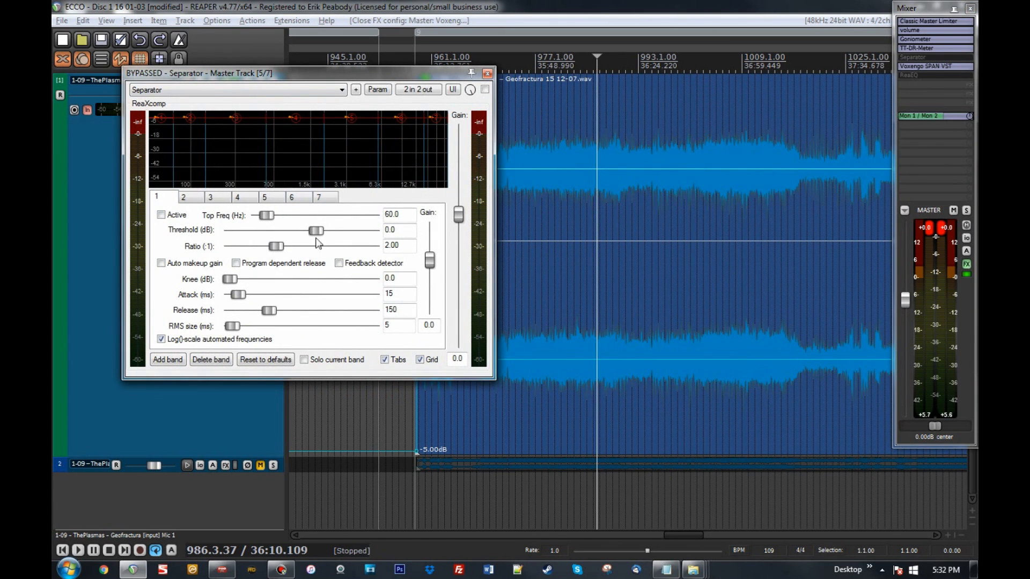
{"action": "left_click", "coordinate": [184, 197]}
{"action": "left_click", "coordinate": [214, 197]}
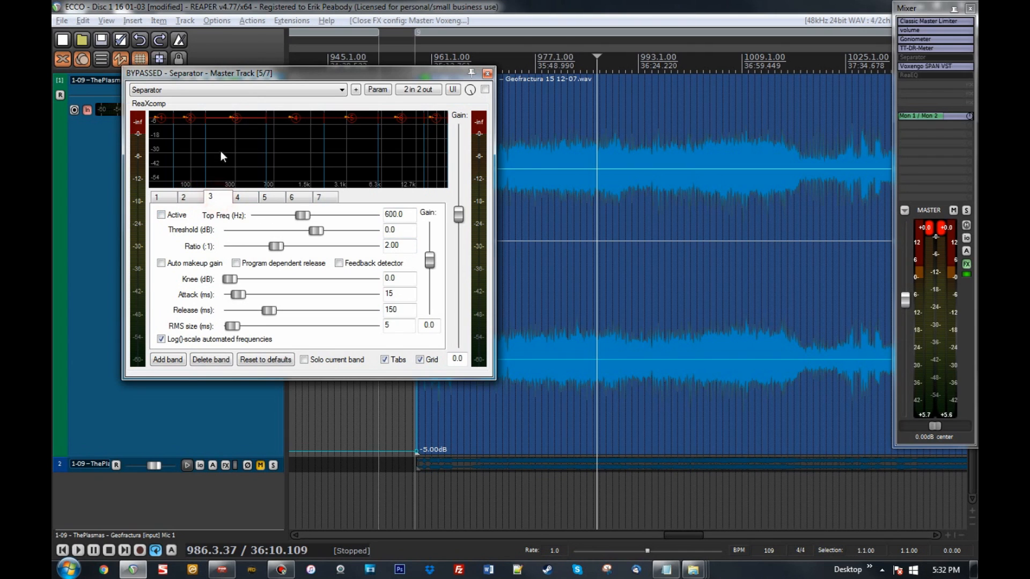
{"action": "left_click", "coordinate": [248, 197]}
{"action": "left_click", "coordinate": [273, 197]}
{"action": "left_click", "coordinate": [298, 197]}
{"action": "left_click", "coordinate": [330, 197]}
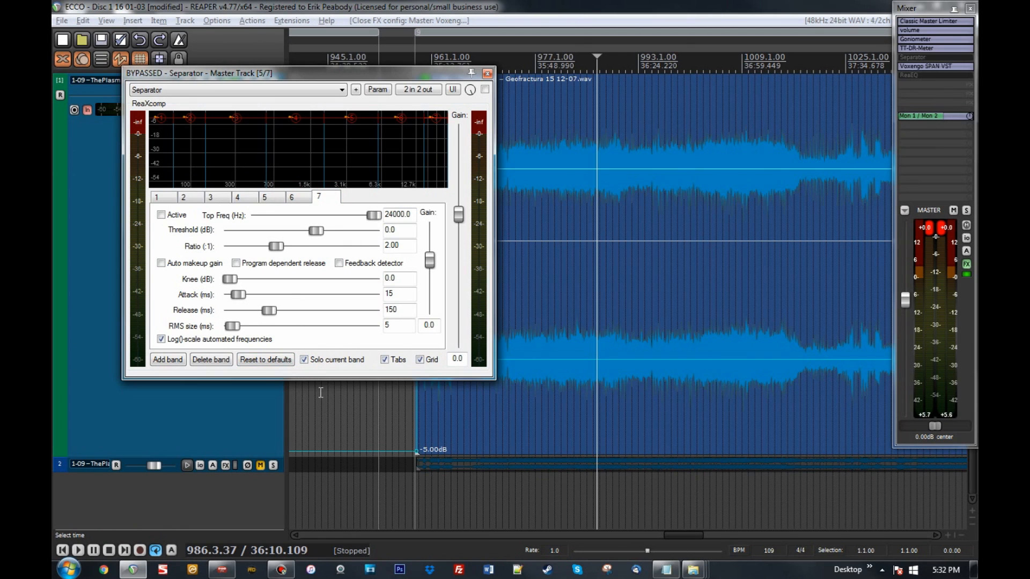
- Switch back and forth between Separator's bands 3 to 7, finish on band 6, and start playback from about 36:10
{"action": "left_click", "coordinate": [264, 199]}
{"action": "left_click", "coordinate": [242, 198]}
{"action": "left_click", "coordinate": [216, 198]}
{"action": "left_click", "coordinate": [265, 197]}
{"action": "left_click", "coordinate": [292, 198]}
{"action": "left_click", "coordinate": [319, 198]}
{"action": "left_click", "coordinate": [264, 197]}
{"action": "left_click", "coordinate": [242, 198]}
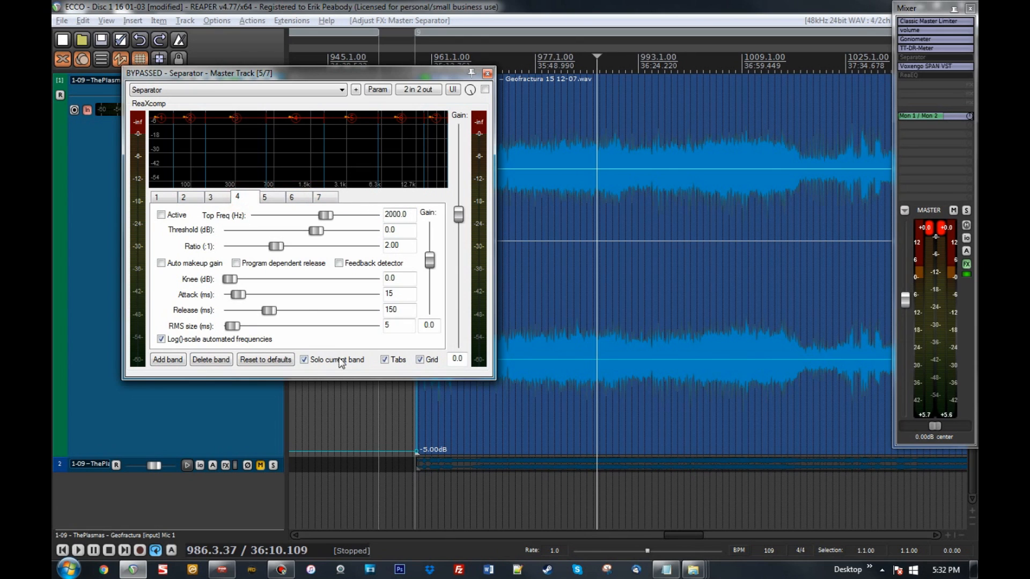
{"action": "left_click", "coordinate": [293, 198]}
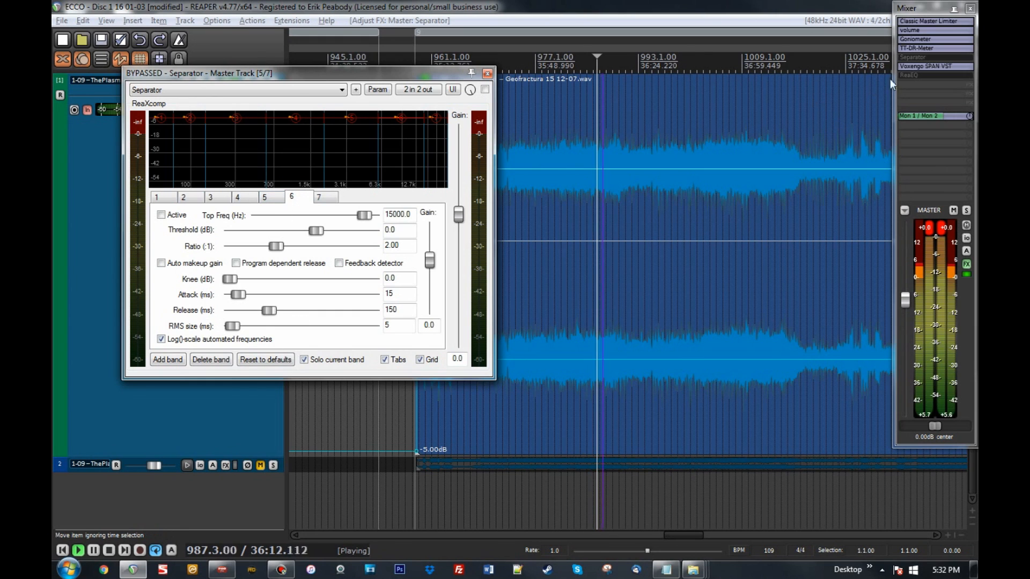
- Enable Separator during playback, audition bands 3, 4, 7 and 5 in solo, stop playback, and bypass and close Separator
{"action": "left_click", "coordinate": [920, 56]}
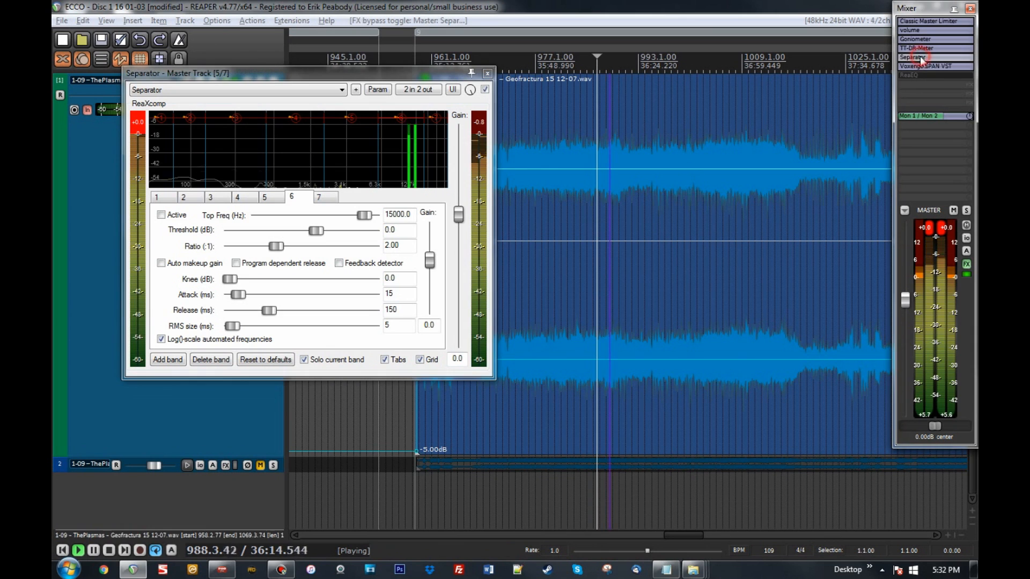
{"action": "left_click", "coordinate": [219, 203]}
{"action": "left_click", "coordinate": [243, 197]}
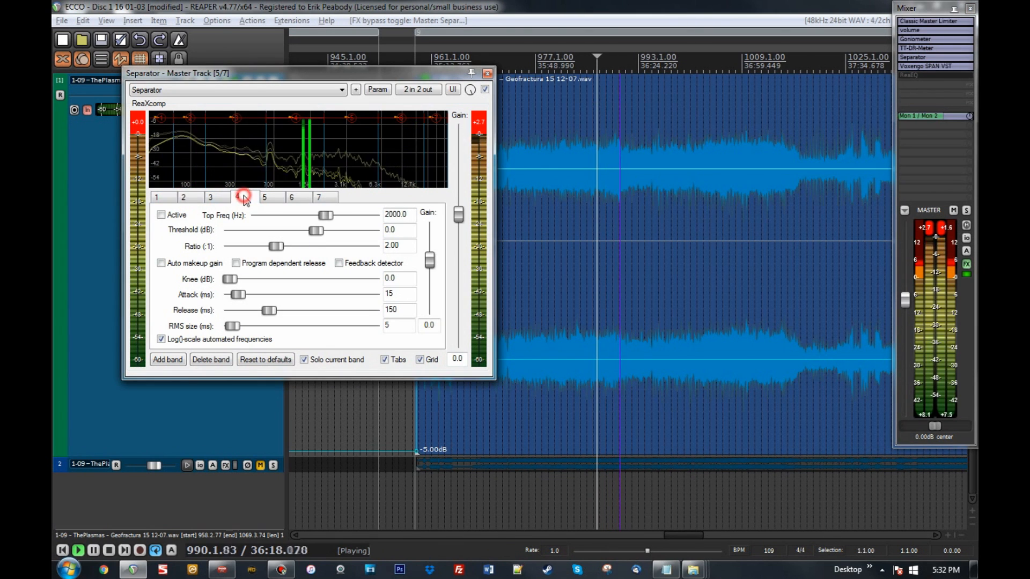
{"action": "left_click", "coordinate": [325, 197]}
{"action": "left_click", "coordinate": [265, 199]}
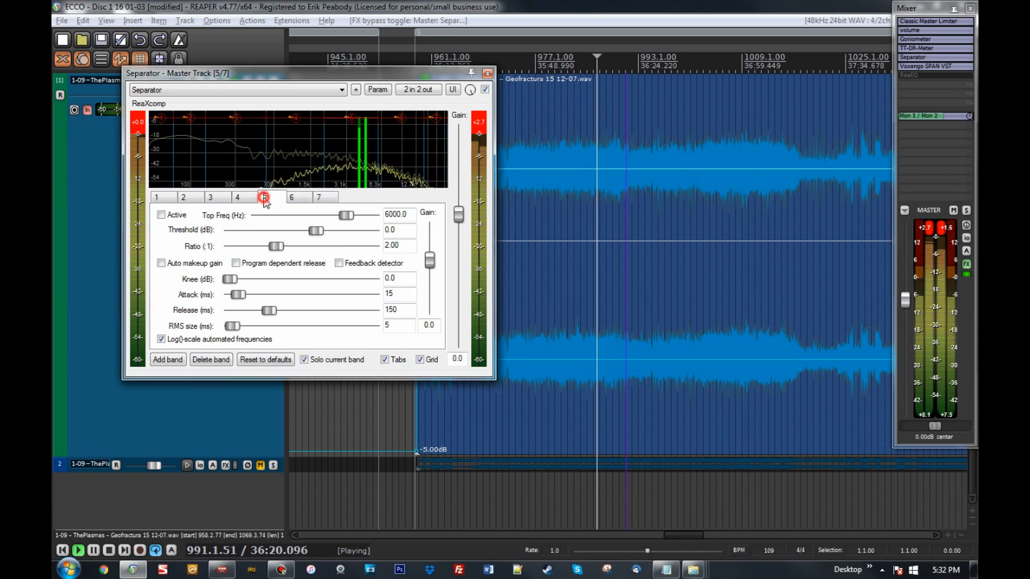
{"action": "left_click", "coordinate": [238, 198]}
{"action": "key", "text": "space"}
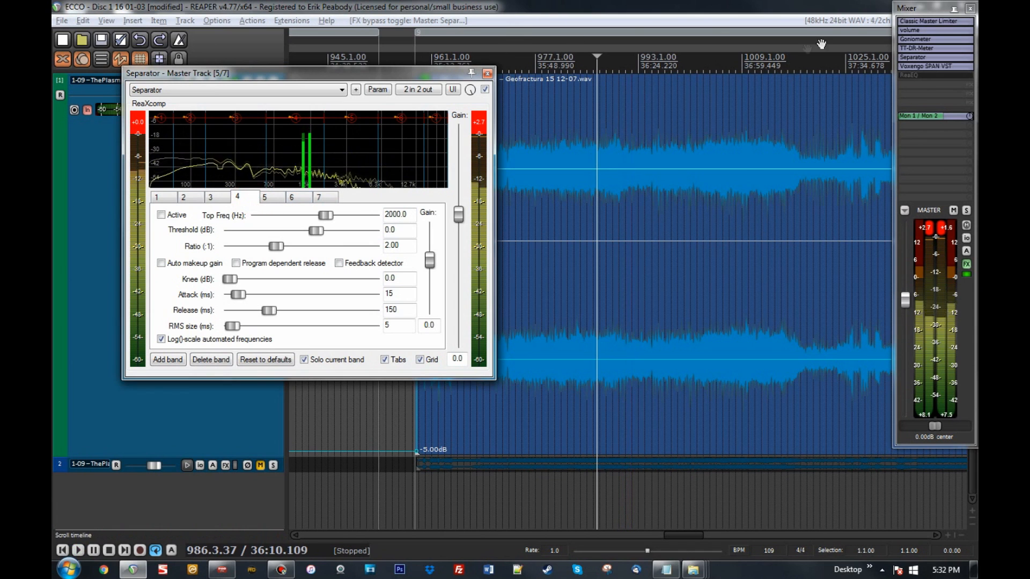
{"action": "left_click", "coordinate": [932, 59], "text": "shift"}
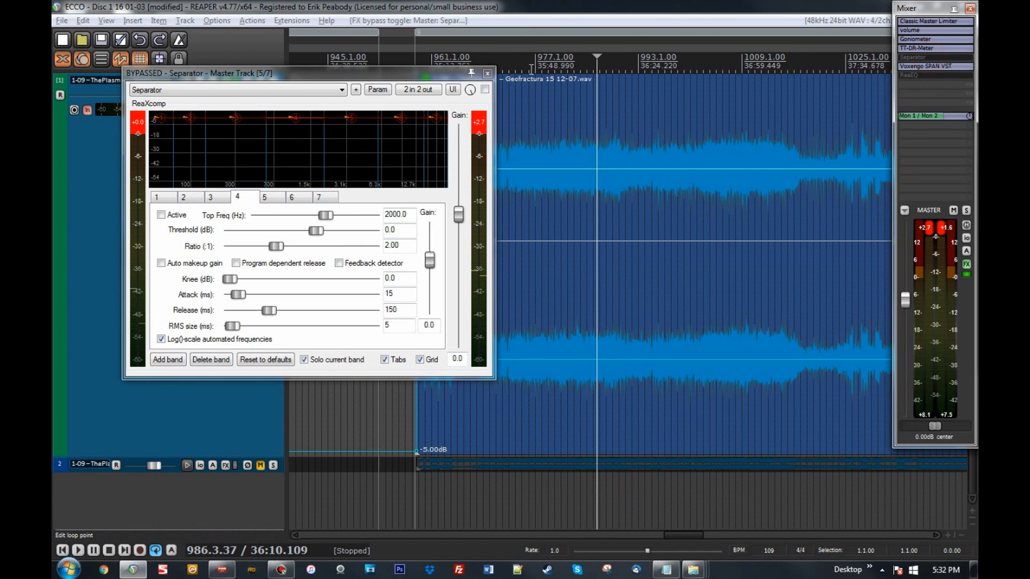
{"action": "left_click", "coordinate": [487, 74]}
- Open the master track's bypassed ReaEQ to examine the Car preset's high-pass curve, and close it
{"action": "left_click", "coordinate": [920, 76]}
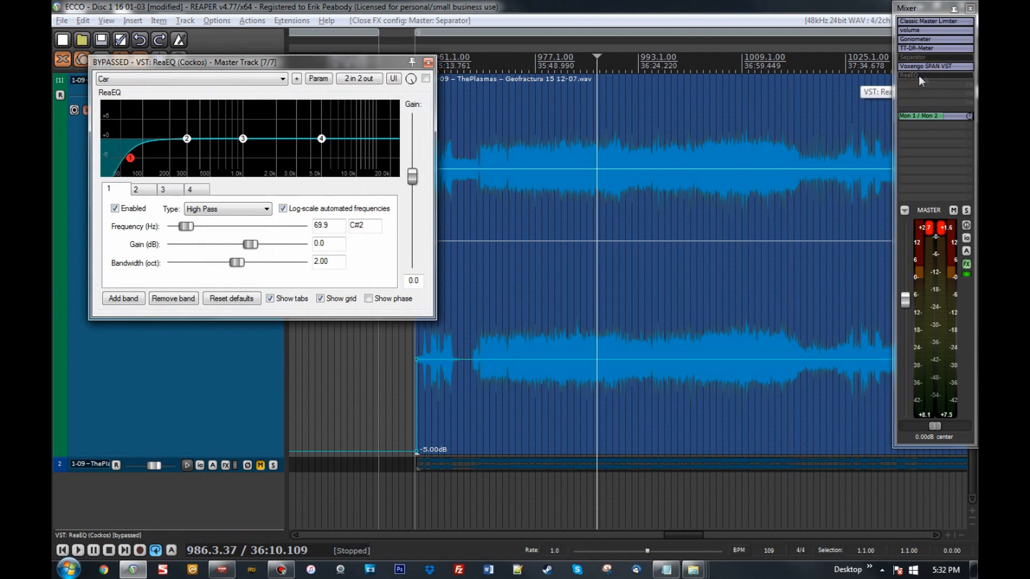
{"action": "mouse_move", "coordinate": [136, 162]}
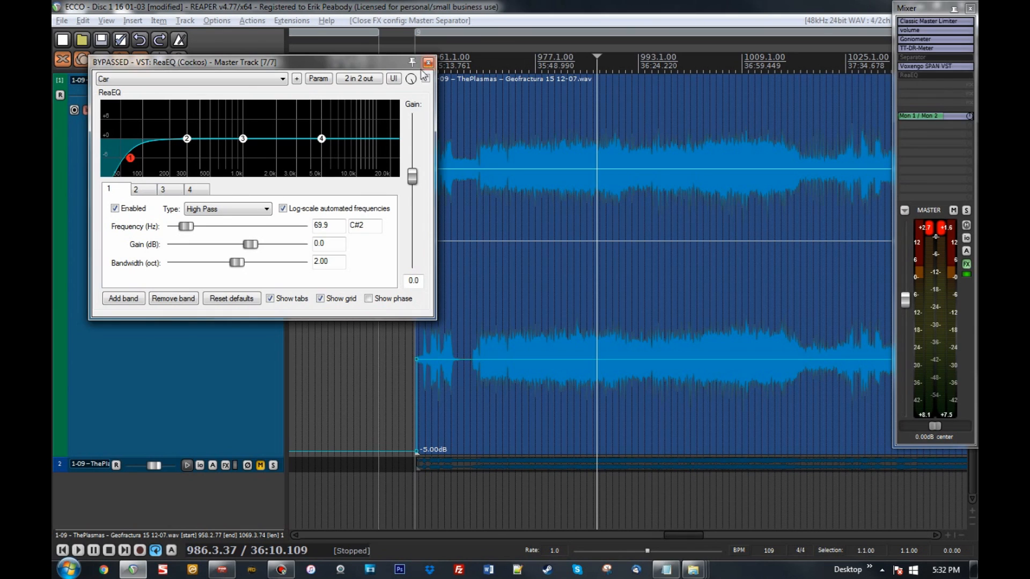
{"action": "left_click", "coordinate": [429, 63]}
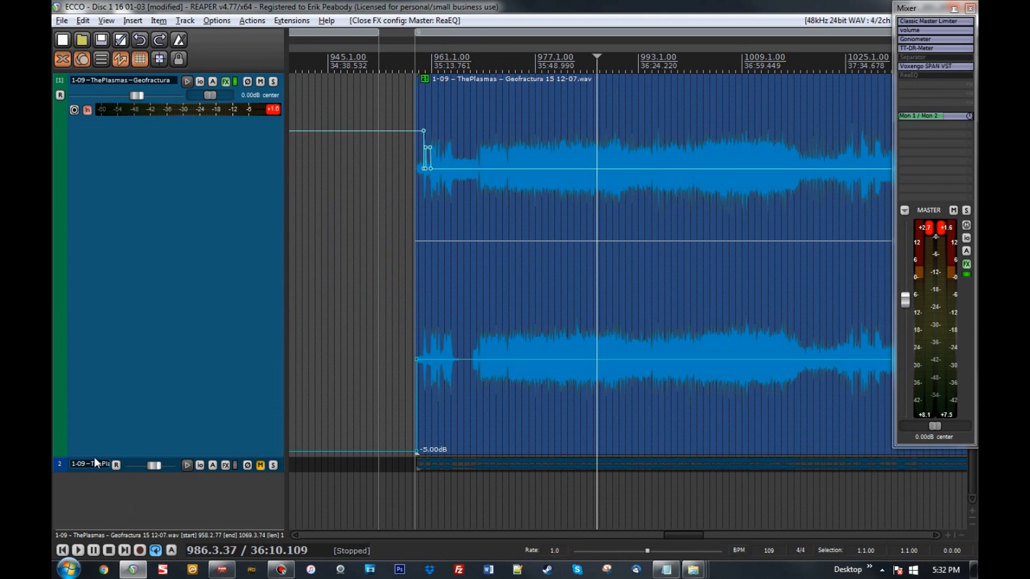
- Reduce the first track's height and add "Guthrie Govan - Wonderful Slippery Thing.mp3" from the reference tracks folder as track 3
{"action": "left_click_drag", "start_coordinate": [95, 457], "coordinate": [95, 313]}
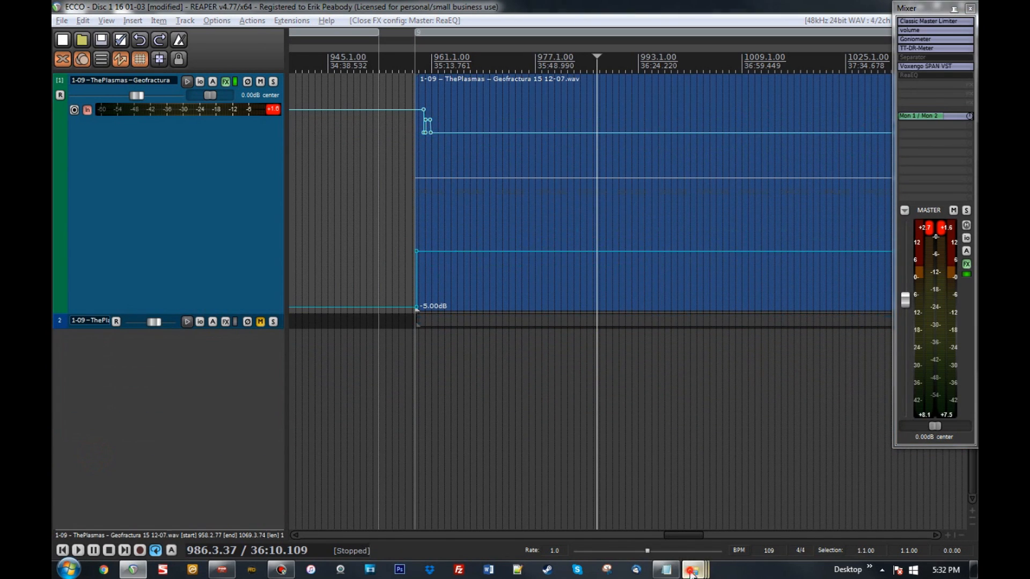
{"action": "mouse_move", "coordinate": [693, 572]}
{"action": "left_click", "coordinate": [466, 511]}
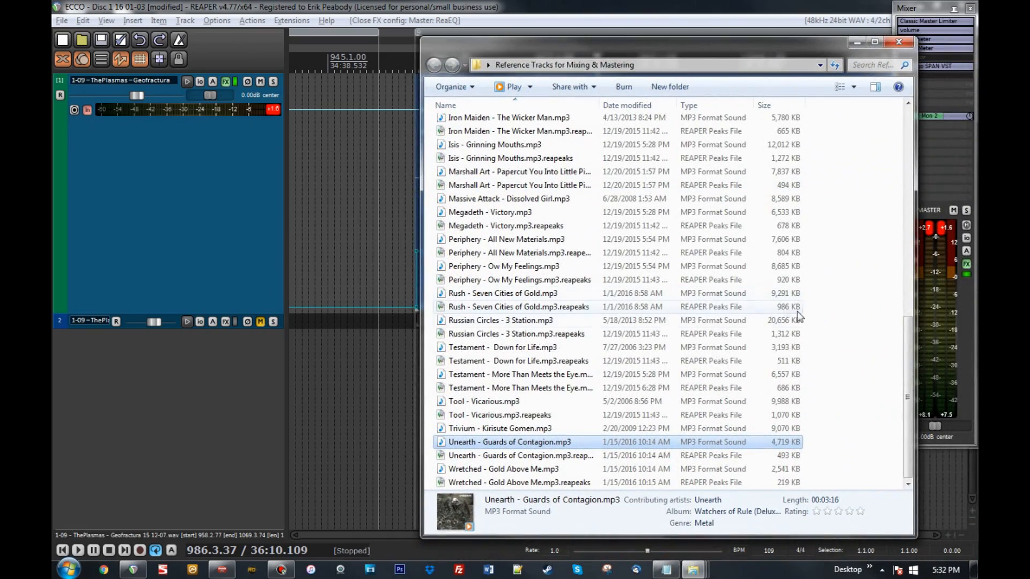
{"action": "left_click_drag", "start_coordinate": [908, 391], "coordinate": [908, 312]}
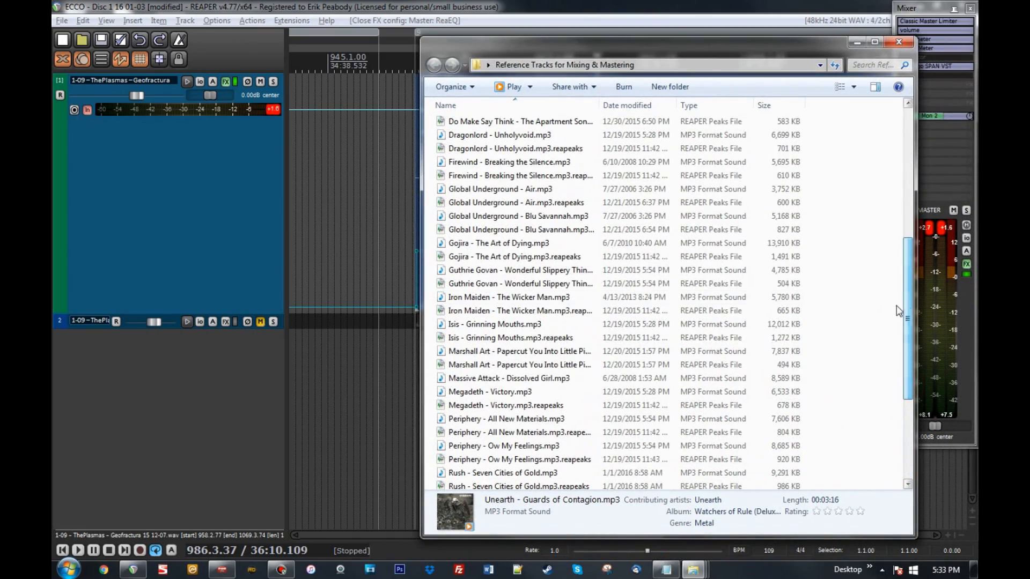
{"action": "left_click_drag", "start_coordinate": [496, 268], "coordinate": [276, 336]}
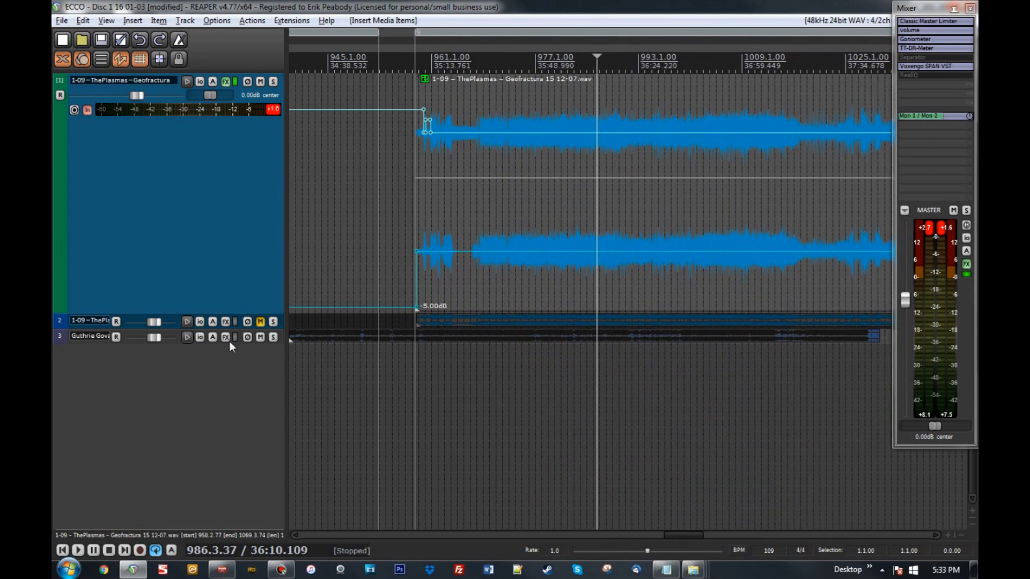
- Enlarge the height of the Guthrie Govan reference track, mute it, and toggle its solo on and off
{"action": "left_click_drag", "start_coordinate": [230, 343], "coordinate": [197, 524]}
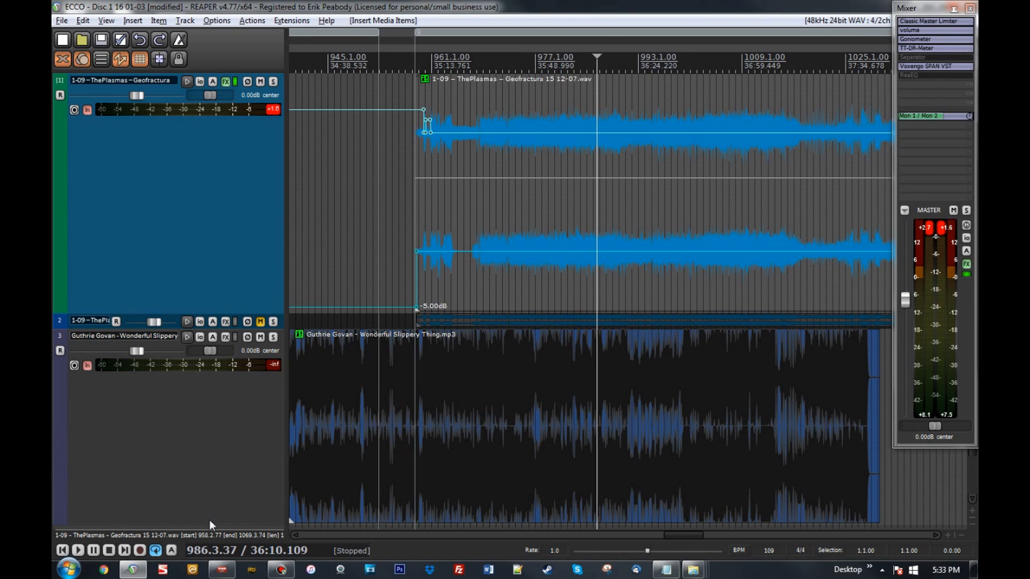
{"action": "left_click_drag", "start_coordinate": [209, 523], "coordinate": [213, 501]}
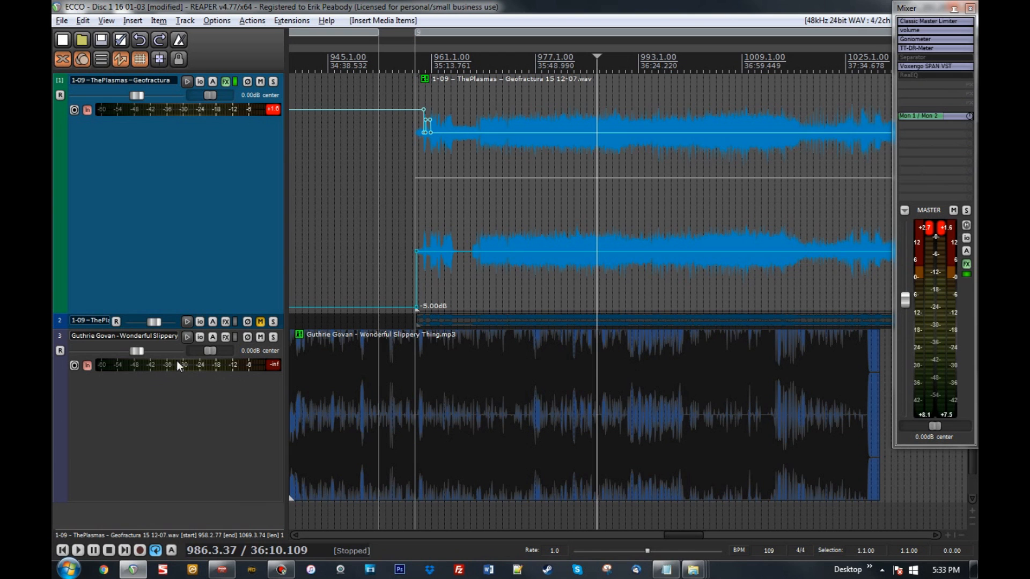
{"action": "left_click", "coordinate": [261, 338]}
{"action": "left_click", "coordinate": [274, 338]}
{"action": "left_click", "coordinate": [273, 337]}
{"action": "left_click", "coordinate": [273, 337]}
{"action": "left_click", "coordinate": [273, 338]}
{"action": "left_click", "coordinate": [199, 336]}
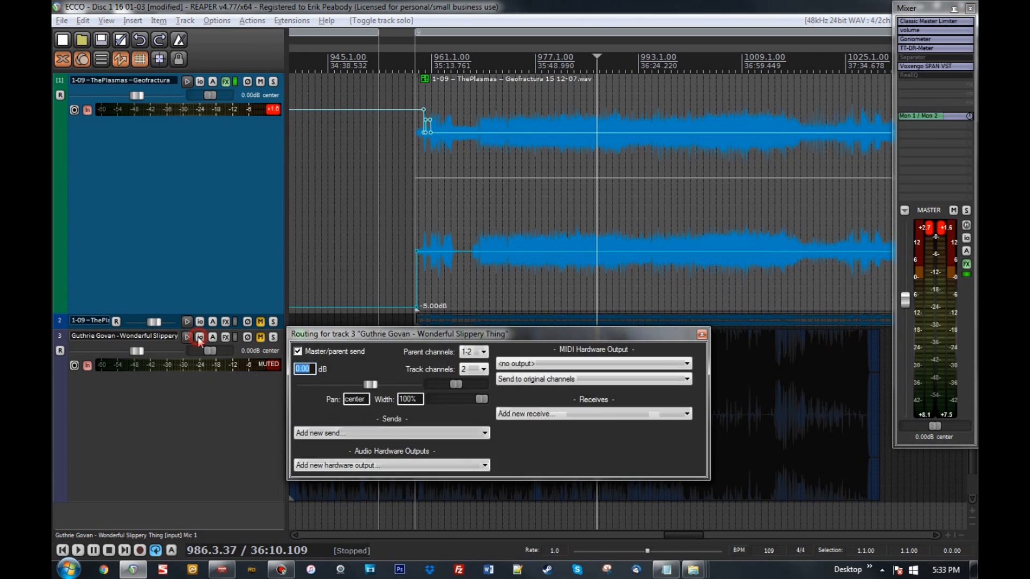
{"action": "left_click_drag", "start_coordinate": [361, 330], "coordinate": [351, 226]}
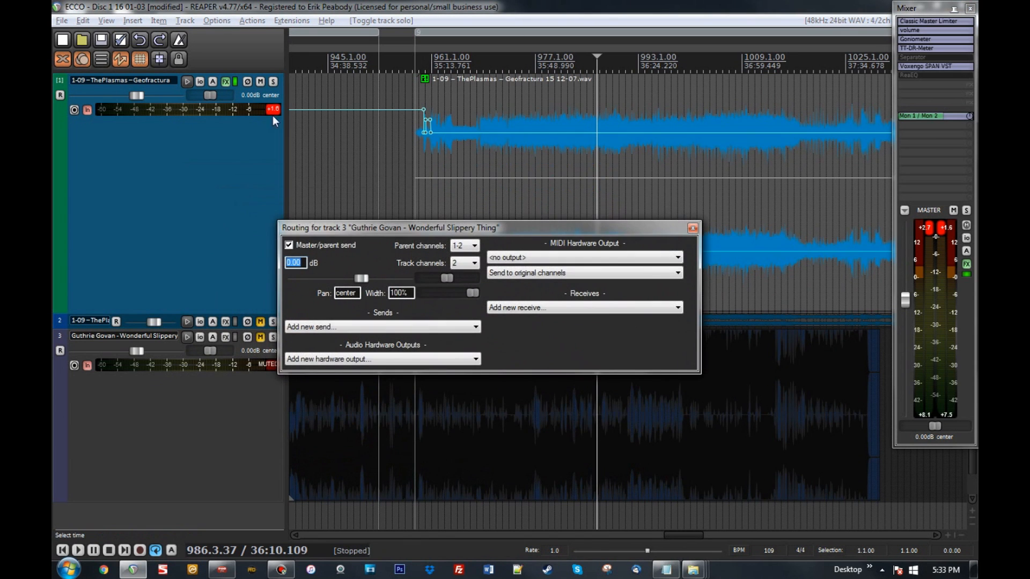
{"action": "left_click", "coordinate": [217, 20]}
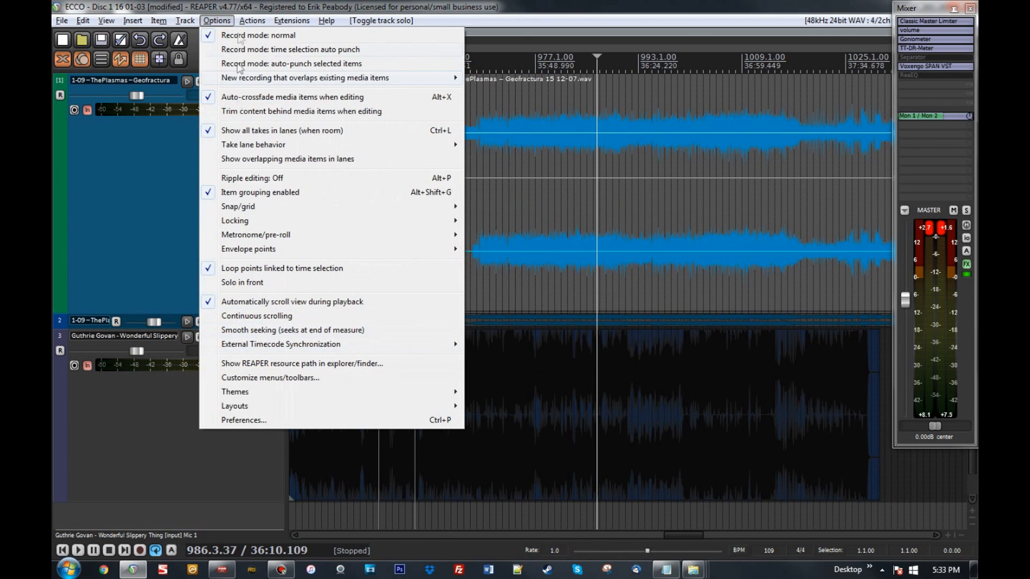
{"action": "left_click", "coordinate": [236, 7]}
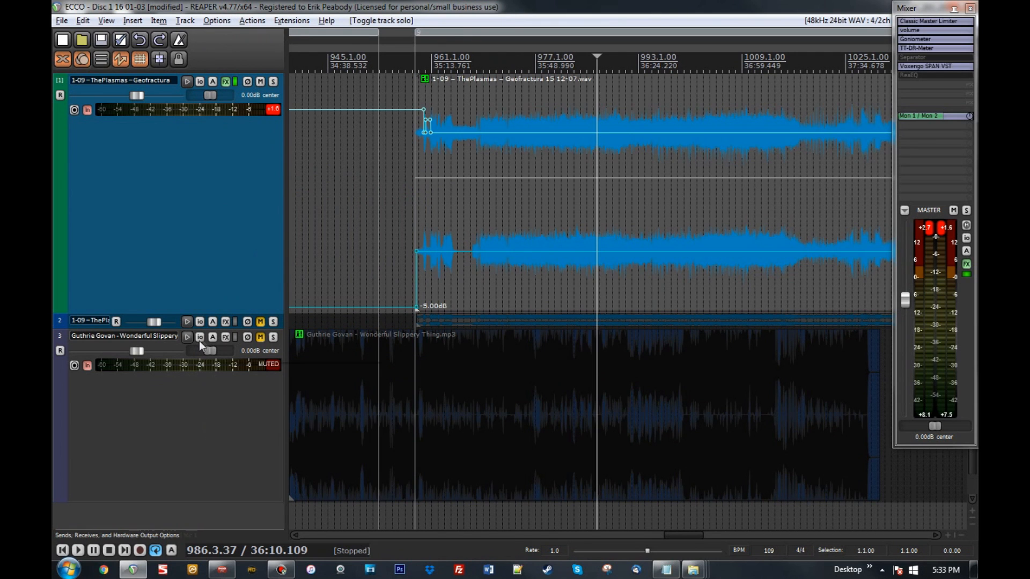
- Switch the REAPER colour theme to Default
{"action": "left_click", "coordinate": [217, 20]}
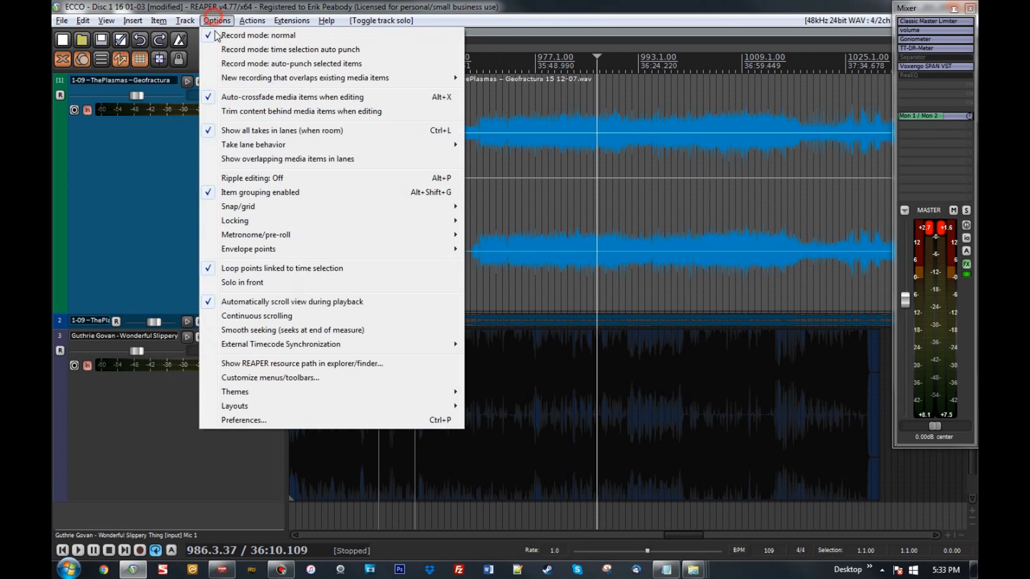
{"action": "left_click", "coordinate": [279, 378]}
{"action": "left_click", "coordinate": [720, 389]}
{"action": "left_click", "coordinate": [217, 20]}
{"action": "mouse_move", "coordinate": [262, 394]}
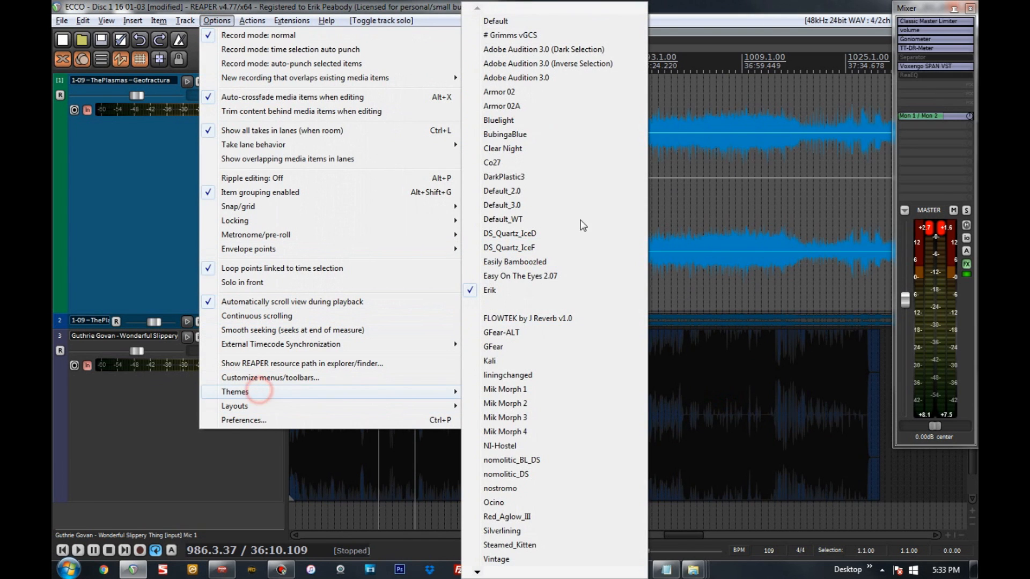
{"action": "left_click", "coordinate": [516, 20]}
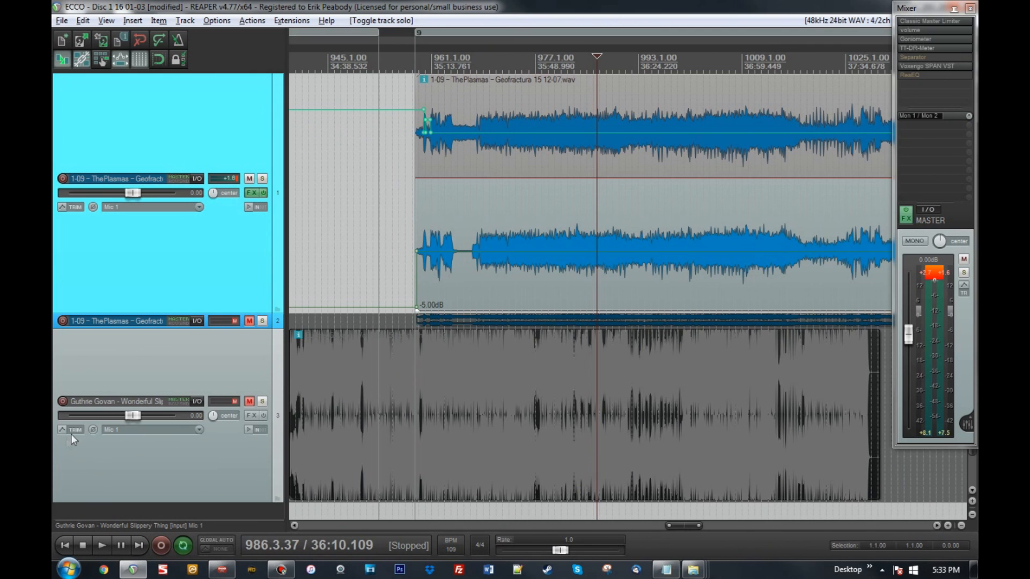
- Enable record monitoring on the Guthrie Govan track, disable its master/parent send, and route it to the Mon 1 / Mon 2 hardware output
{"action": "left_click", "coordinate": [250, 429]}
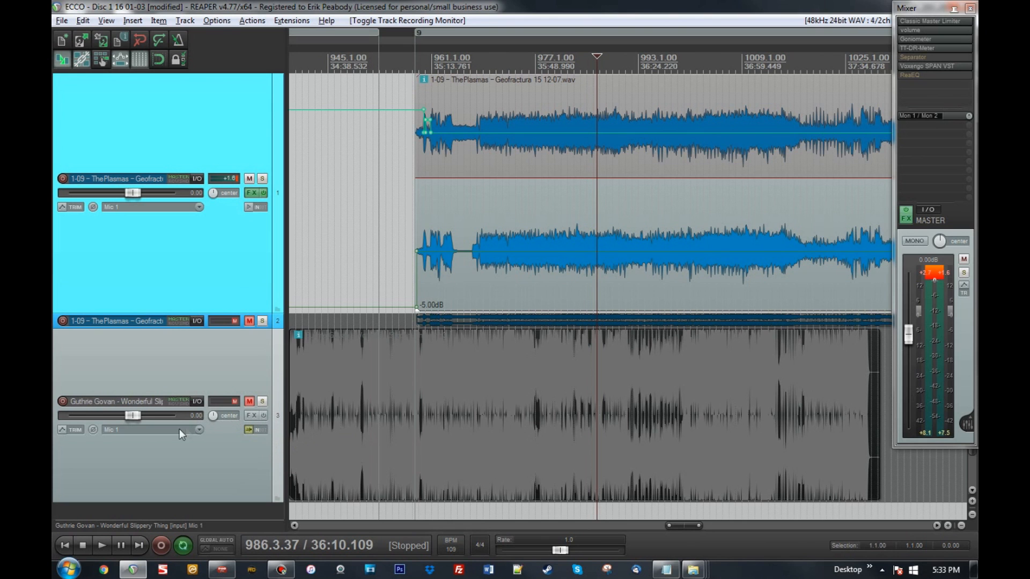
{"action": "left_click", "coordinate": [198, 402]}
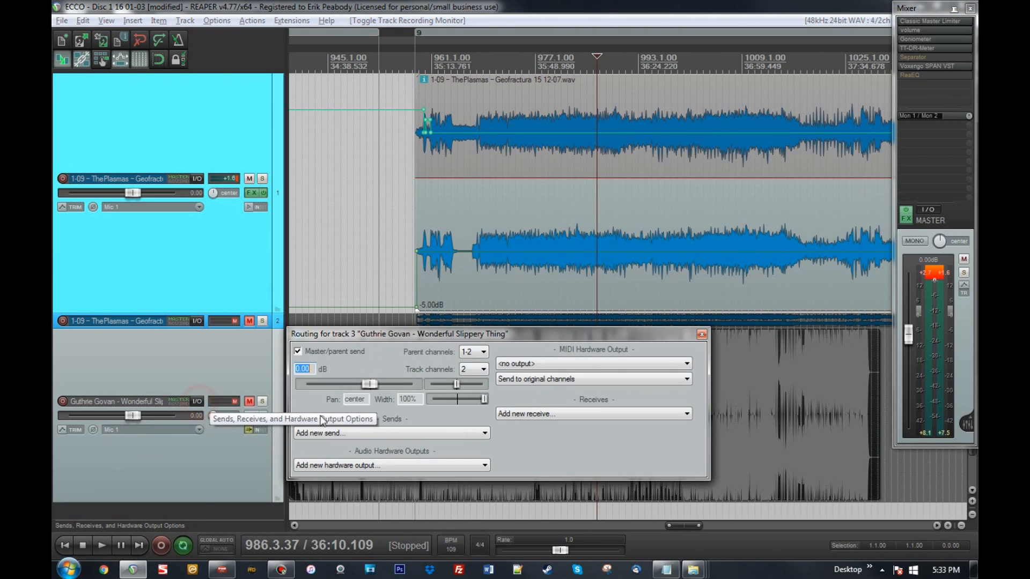
{"action": "left_click", "coordinate": [320, 353]}
{"action": "left_click_drag", "start_coordinate": [343, 334], "coordinate": [155, 150]}
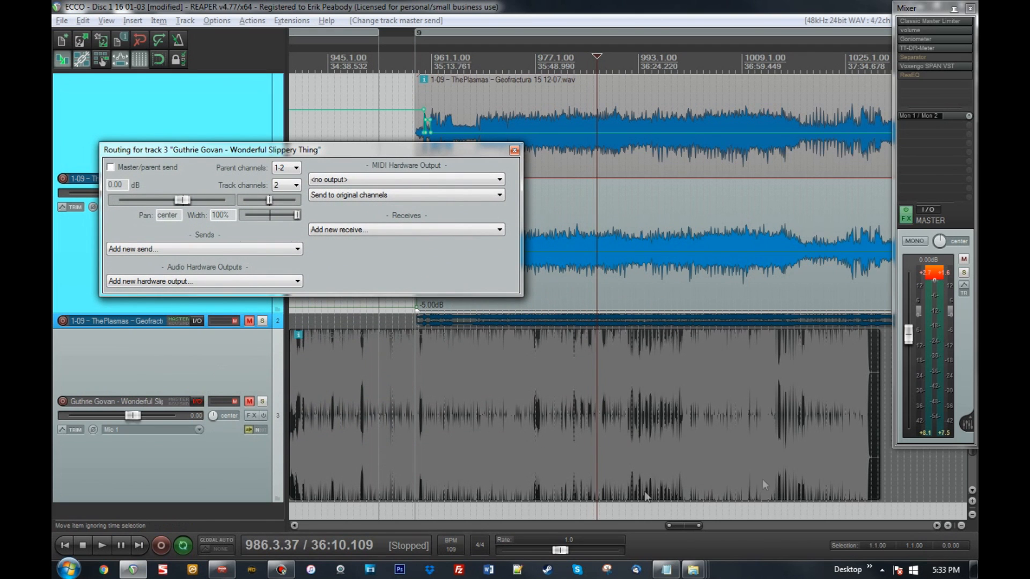
{"action": "left_click", "coordinate": [233, 282]}
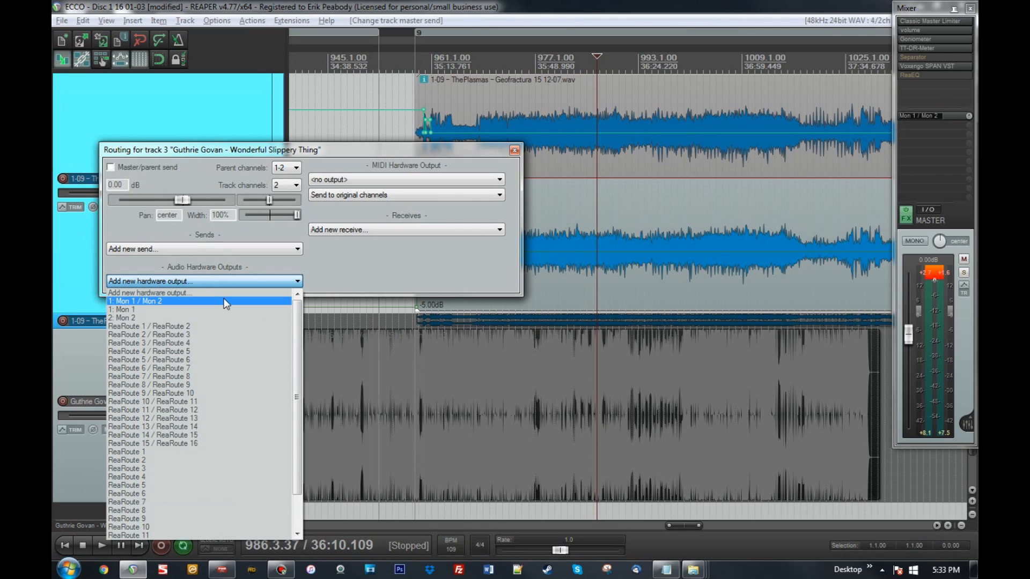
{"action": "left_click", "coordinate": [226, 302]}
{"action": "left_click", "coordinate": [515, 150]}
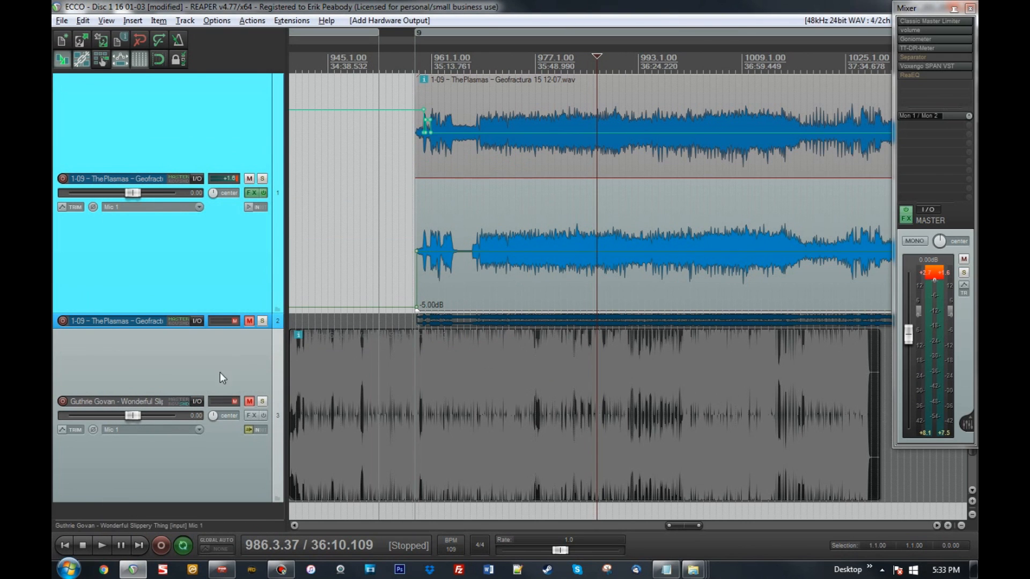
- Audition the Guthrie Govan track in solo while shifting its item later on the timeline, reset the master meters, and stop and unsolo
{"action": "key", "text": "space"}
{"action": "left_click", "coordinate": [262, 401]}
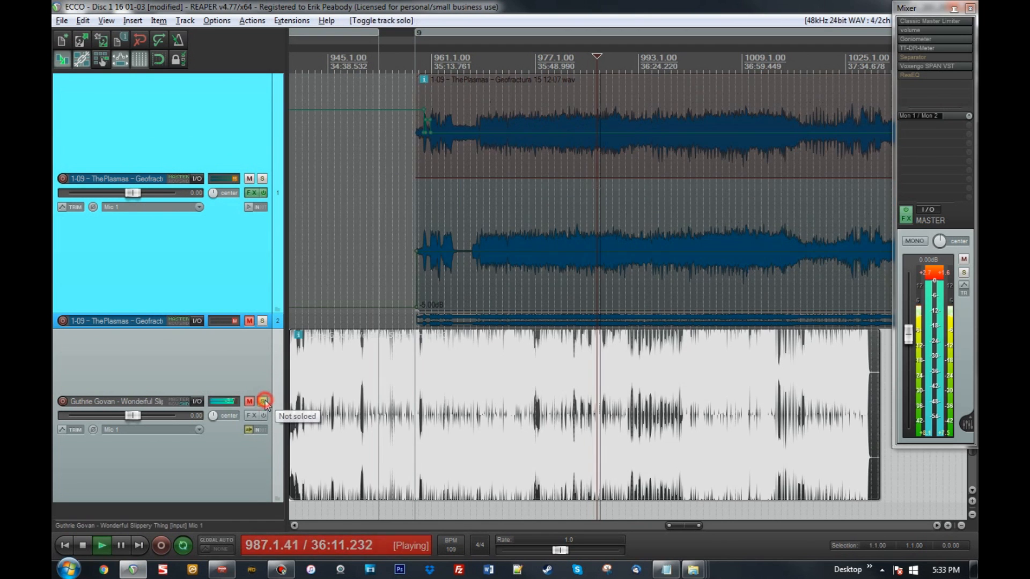
{"action": "left_click_drag", "start_coordinate": [460, 416], "coordinate": [632, 418]}
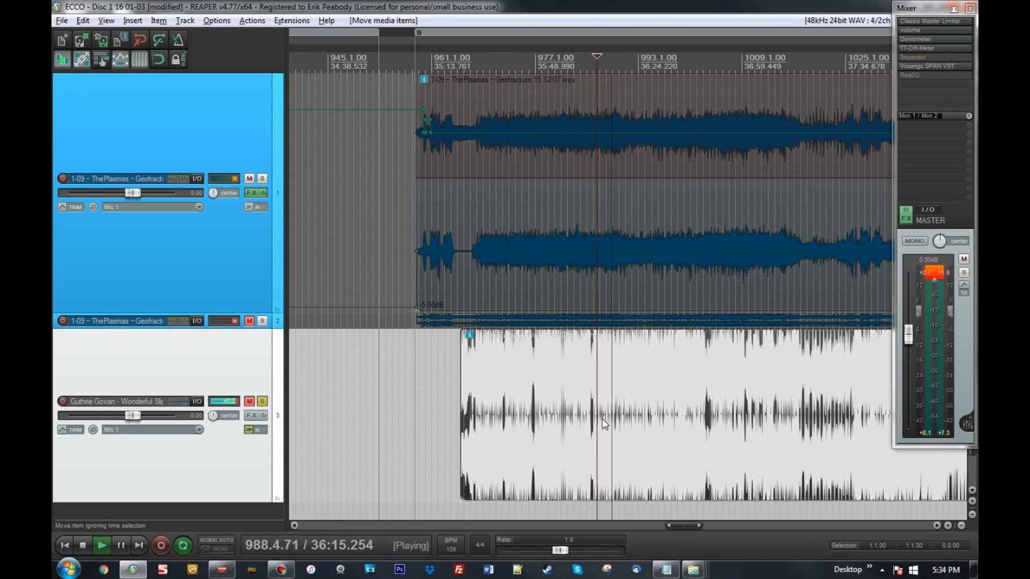
{"action": "left_click", "coordinate": [654, 503]}
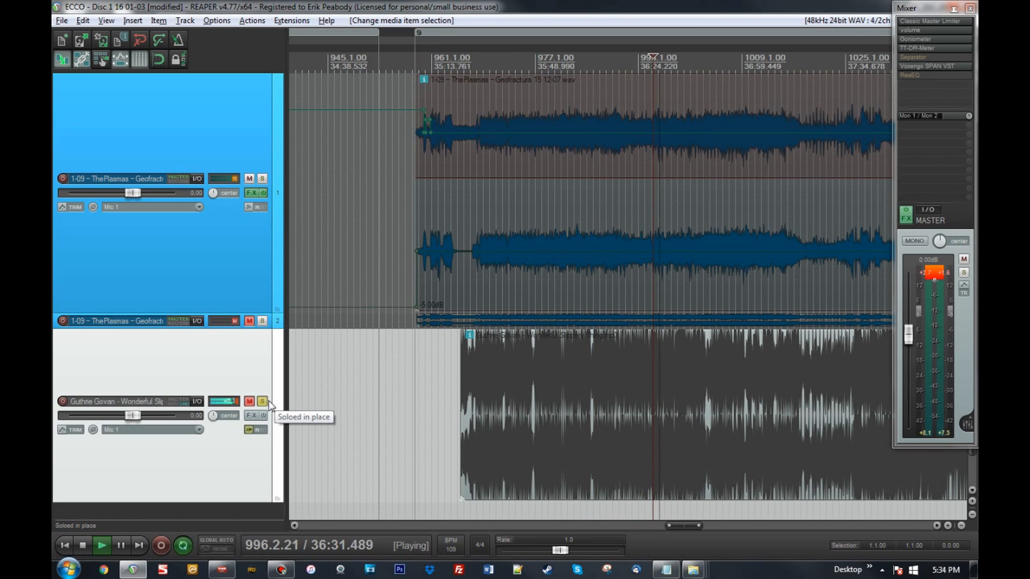
{"action": "left_click", "coordinate": [936, 271]}
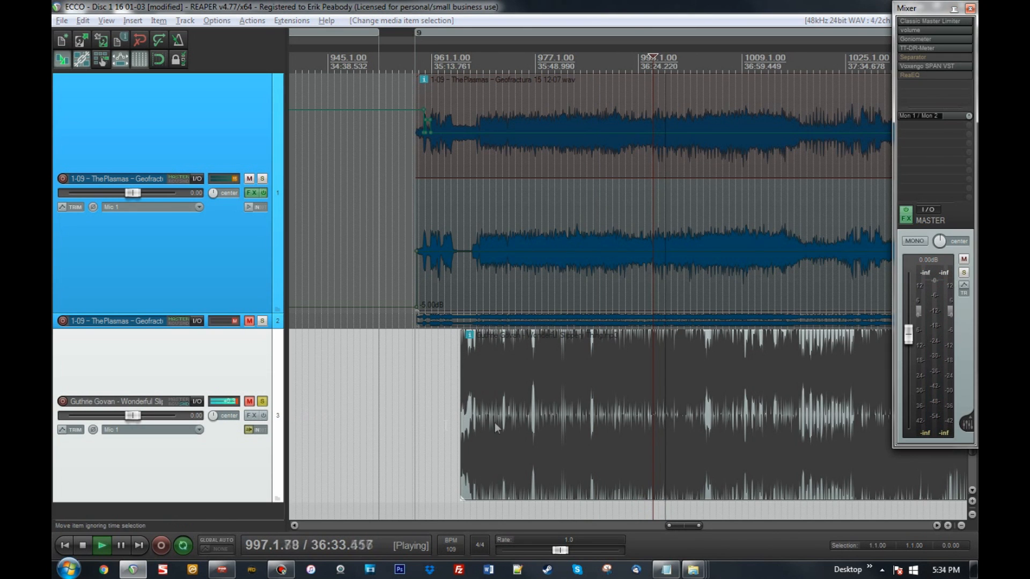
{"action": "key", "text": "space"}
{"action": "left_click", "coordinate": [262, 401]}
- Move the Guthrie Govan item earlier to begin just before the Geofractura item, and enlarge the first track's height
{"action": "left_click_drag", "start_coordinate": [770, 391], "coordinate": [674, 409]}
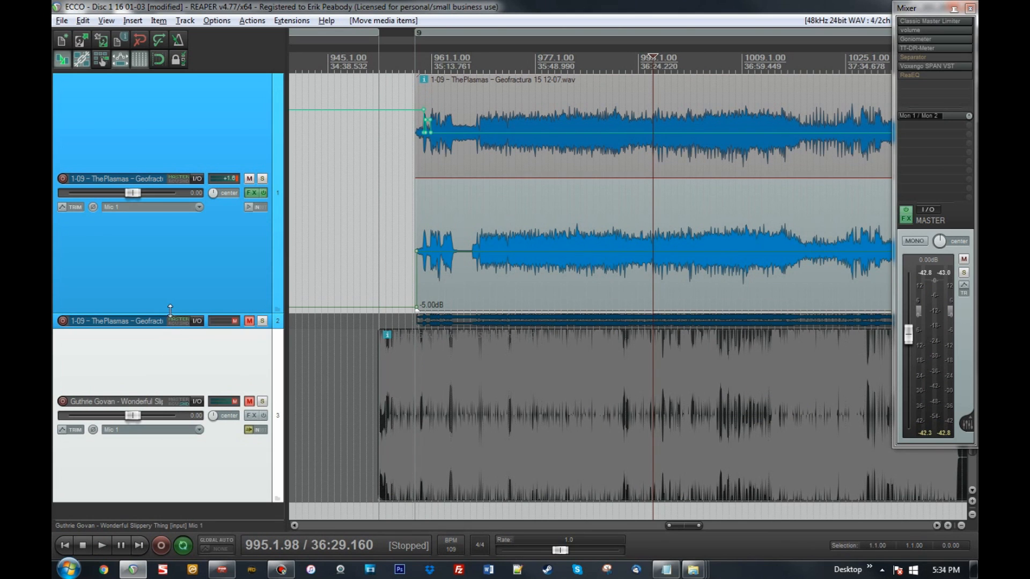
{"action": "left_click_drag", "start_coordinate": [168, 315], "coordinate": [142, 491]}
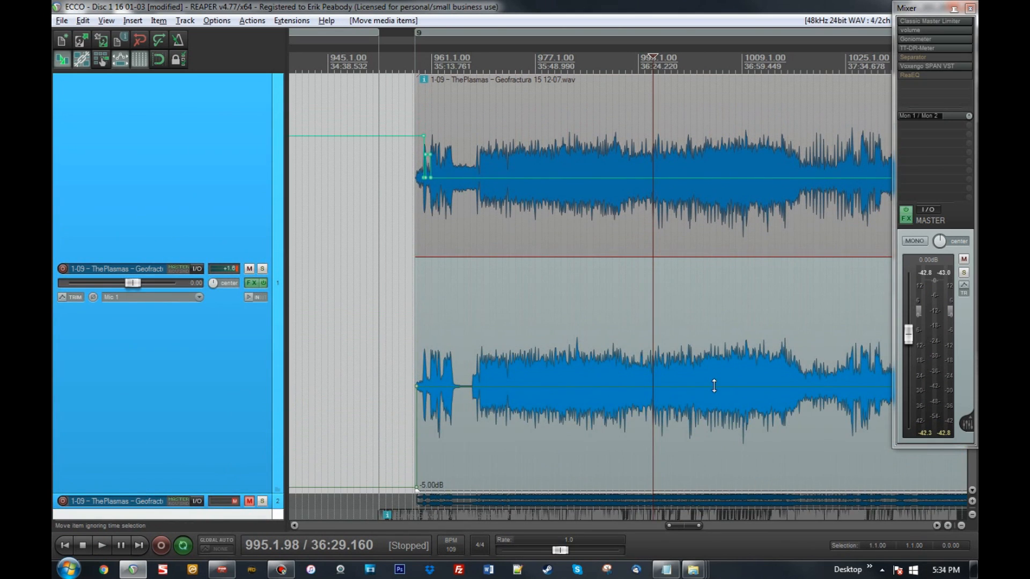
{"action": "left_click", "coordinate": [784, 370]}
{"action": "scroll", "coordinate": [784, 371], "scroll_direction": "down", "scroll_amount": 2}
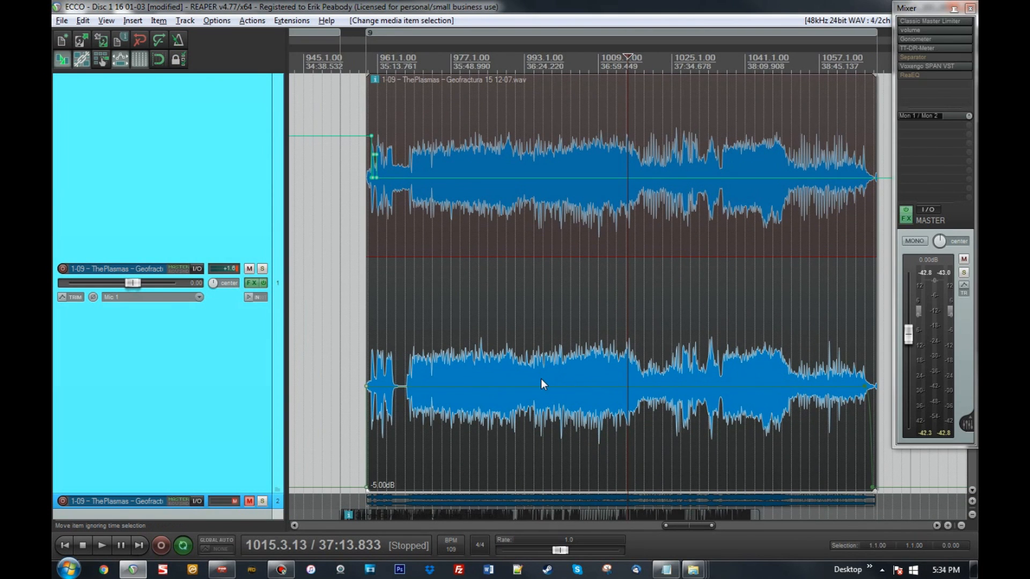
- Open the first track's FX chain, examine TP BassLane's low-pass cutoff and width settings, and close the BassLane window
{"action": "left_click", "coordinate": [253, 283]}
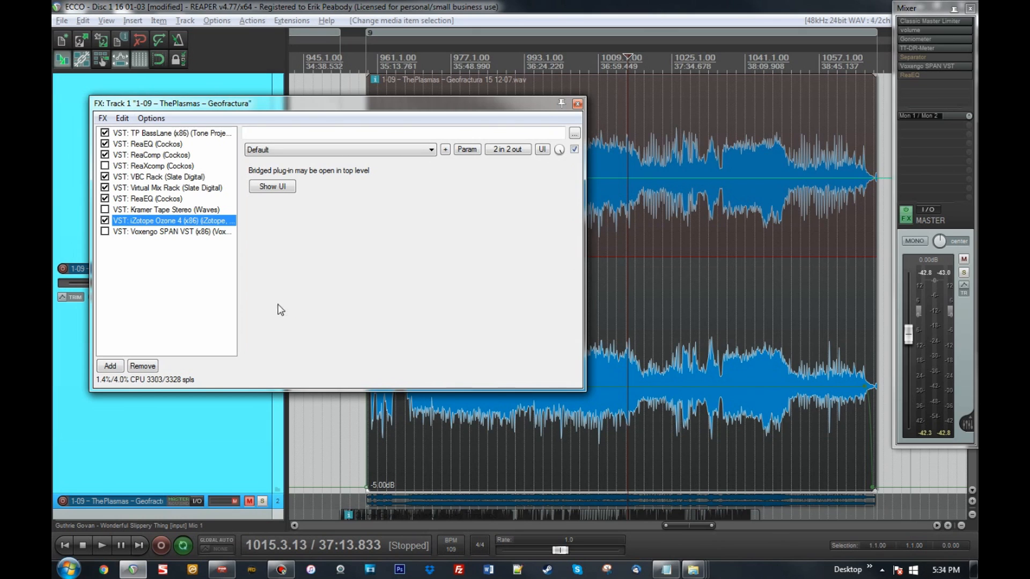
{"action": "left_click", "coordinate": [173, 264]}
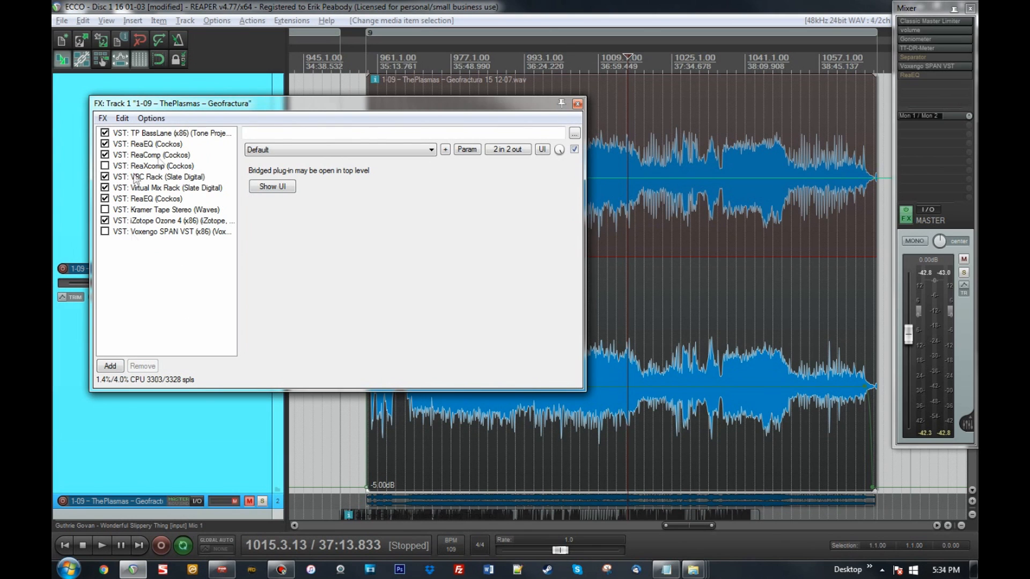
{"action": "double_click", "coordinate": [175, 141]}
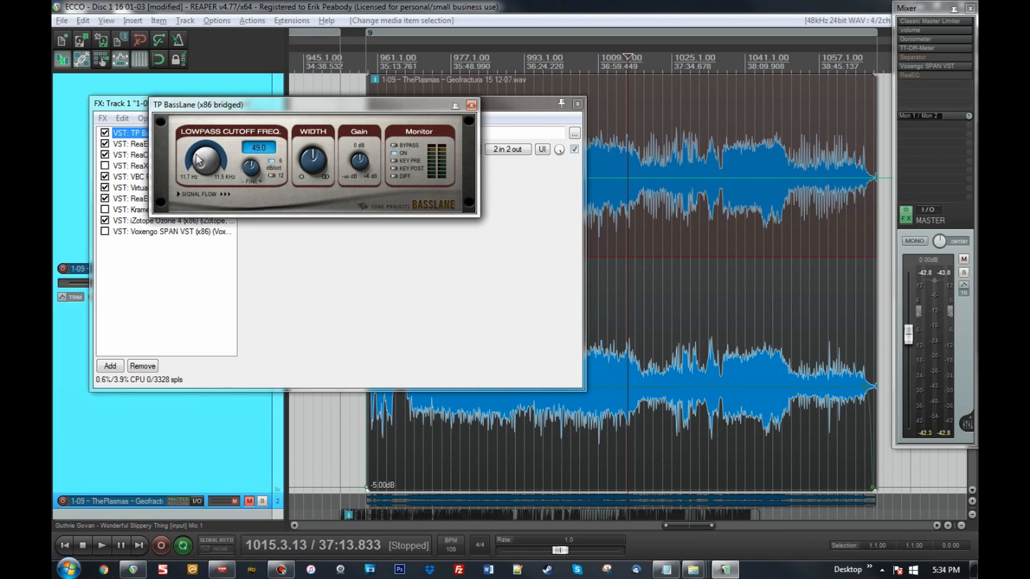
{"action": "left_click", "coordinate": [471, 105]}
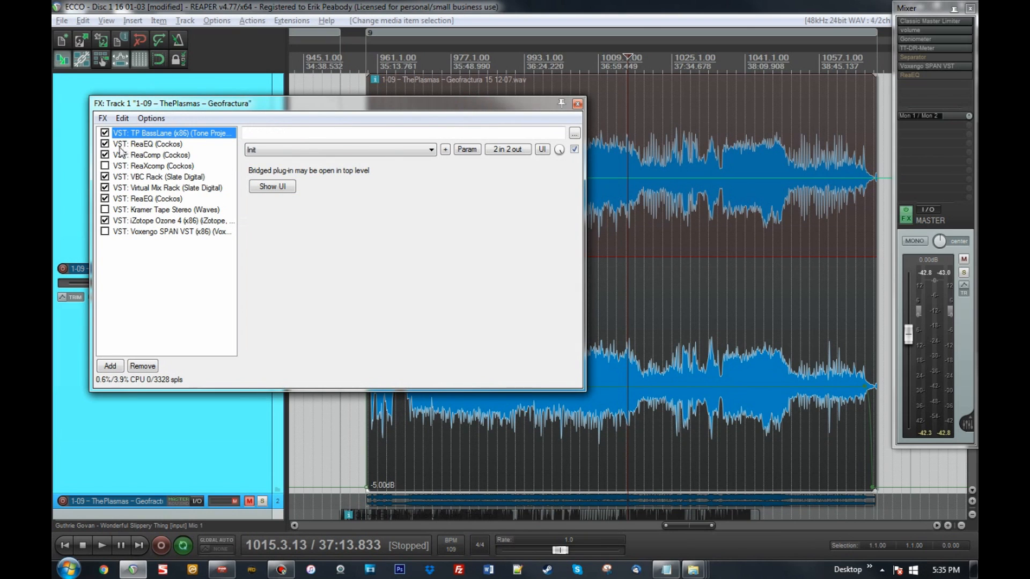
- Examine the first track's first ReaEQ curve and its ReaComp settings with a brief playback, and close the FX chain
{"action": "left_click", "coordinate": [173, 144]}
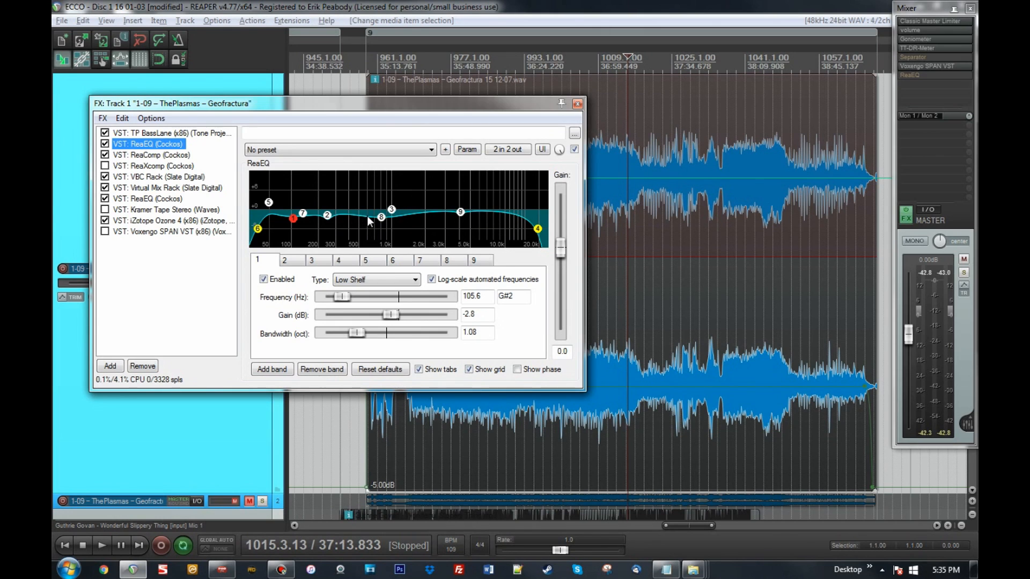
{"action": "left_click", "coordinate": [167, 156]}
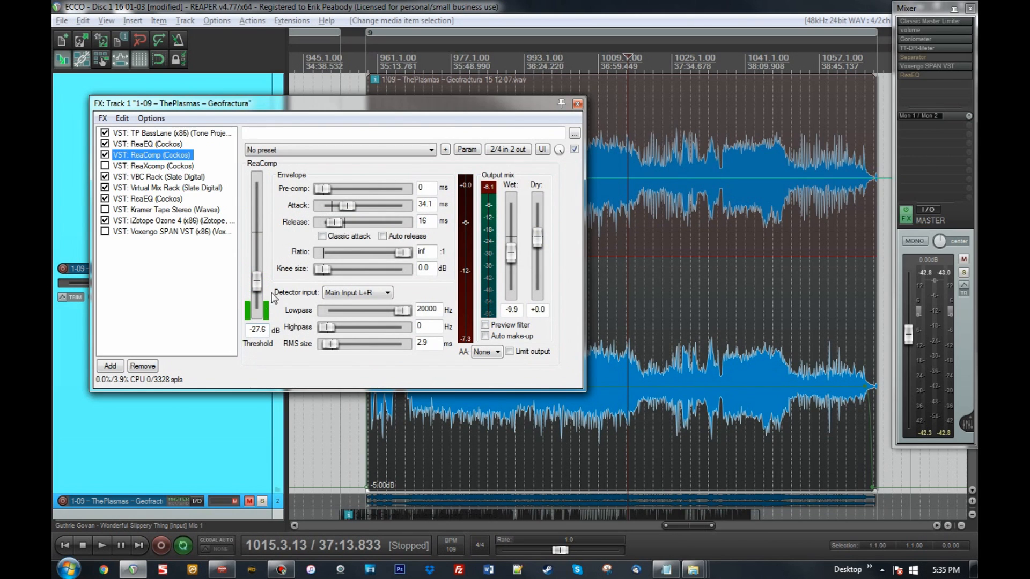
{"action": "left_click", "coordinate": [184, 310]}
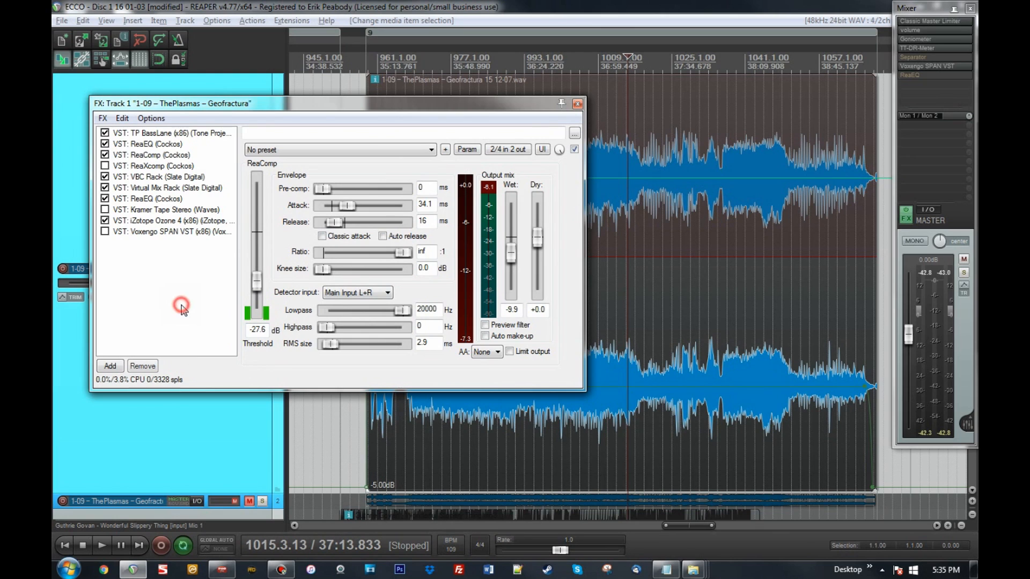
{"action": "key", "text": "space"}
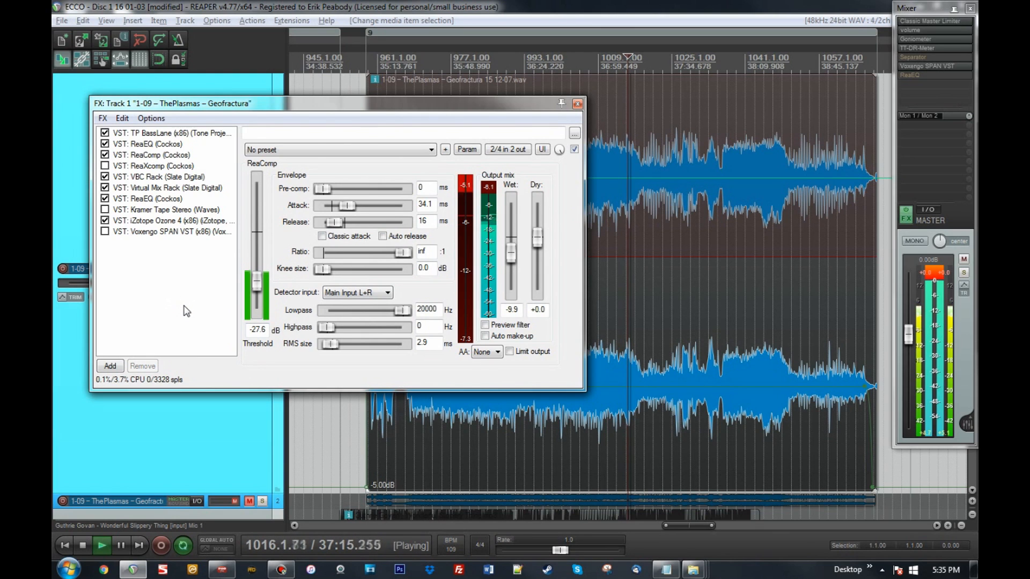
{"action": "left_click", "coordinate": [164, 155]}
{"action": "key", "text": "space"}
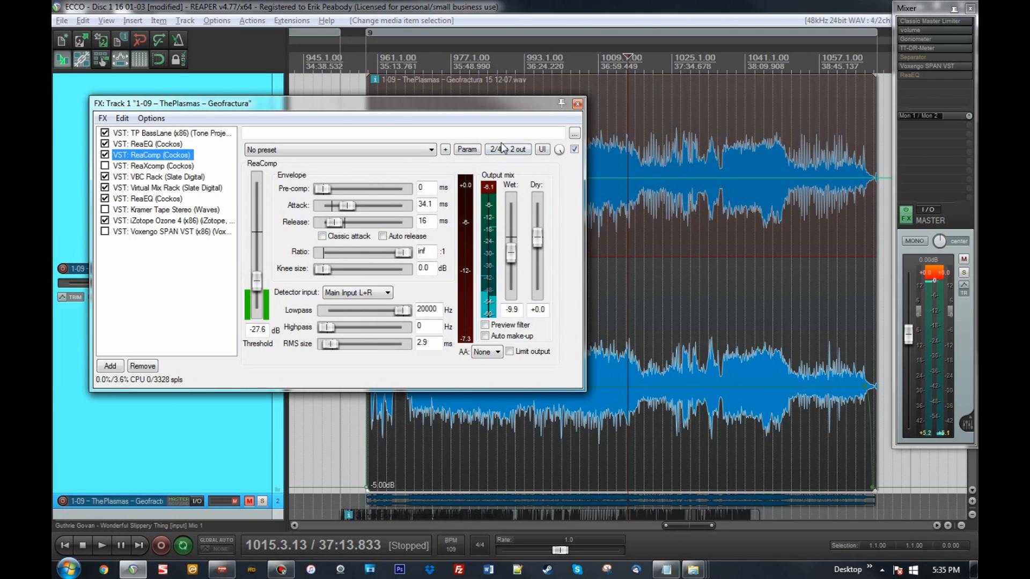
{"action": "left_click", "coordinate": [577, 103]}
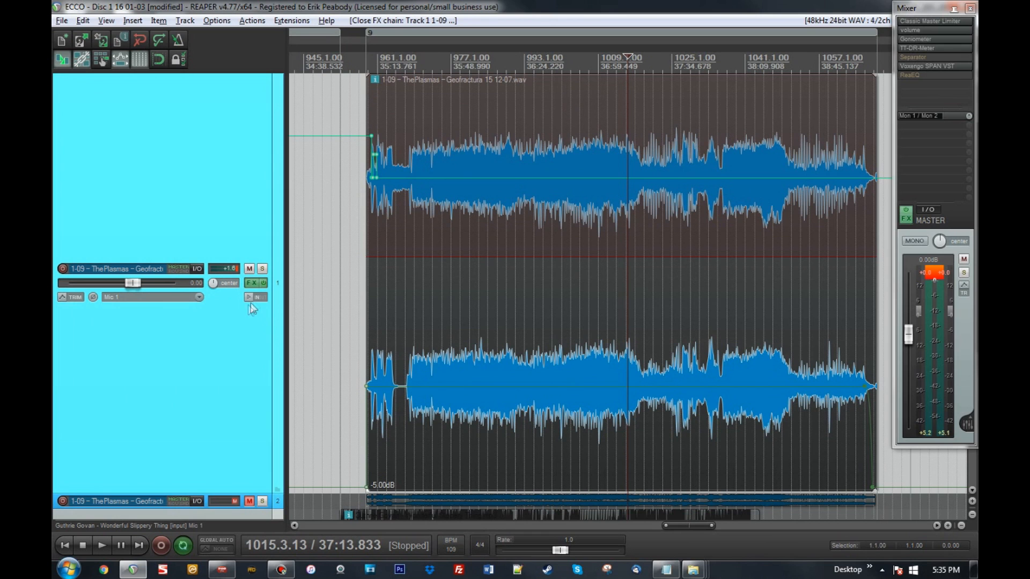
- Reopen the first track's FX chain, view ReaXcomp, and examine Virtual Mix Rack's Revival module and module list before closing the rack
{"action": "left_click", "coordinate": [250, 283]}
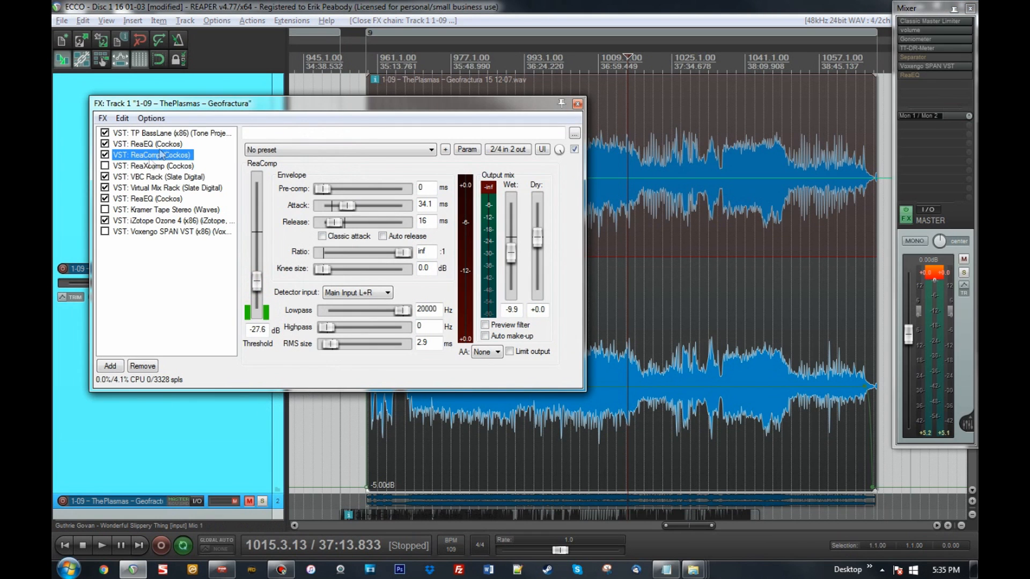
{"action": "left_click", "coordinate": [146, 168]}
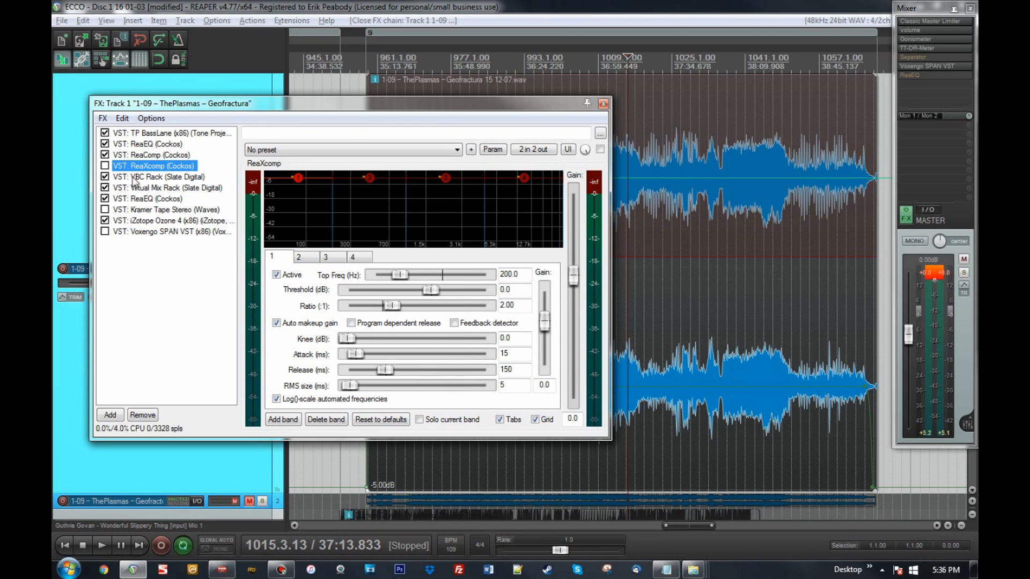
{"action": "left_click", "coordinate": [216, 192]}
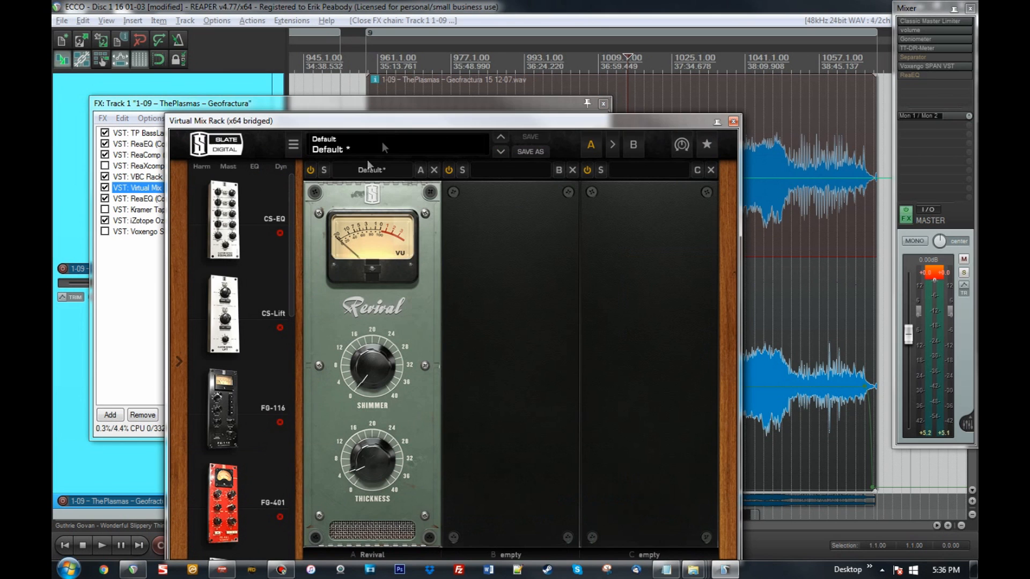
{"action": "left_click_drag", "start_coordinate": [406, 120], "coordinate": [427, 37]}
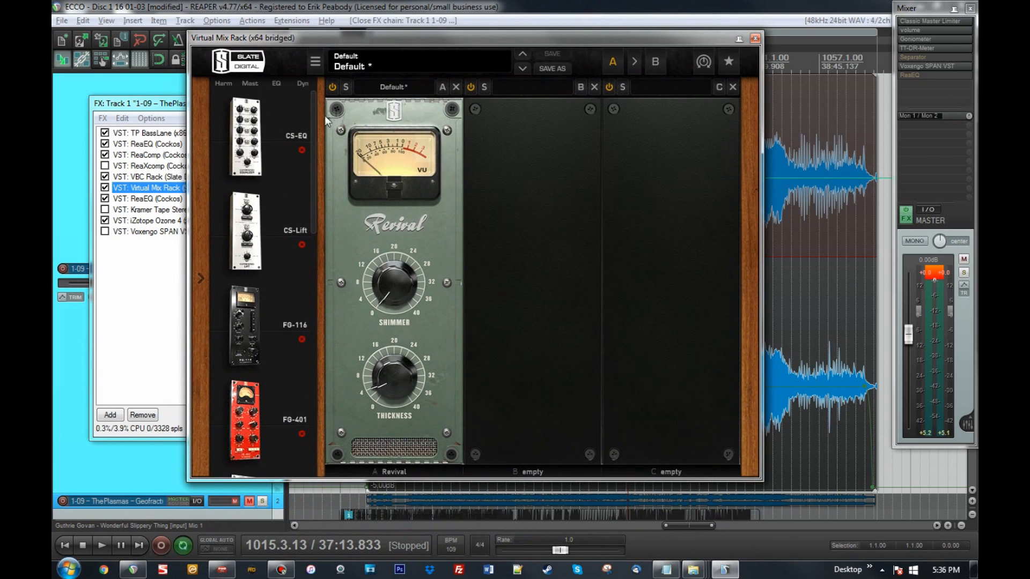
{"action": "mouse_move", "coordinate": [313, 117]}
{"action": "left_mouse_down"}
{"action": "mouse_move", "coordinate": [310, 341]}
{"action": "mouse_move", "coordinate": [313, 111]}
{"action": "left_mouse_up"}
{"action": "scroll", "coordinate": [299, 323], "scroll_direction": "down", "scroll_amount": 5}
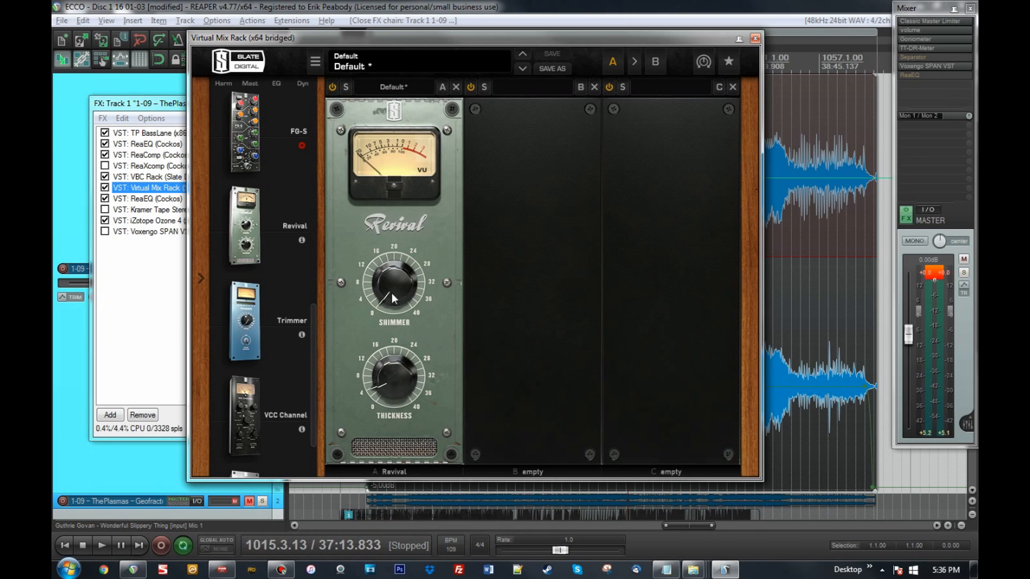
{"action": "left_click", "coordinate": [524, 5]}
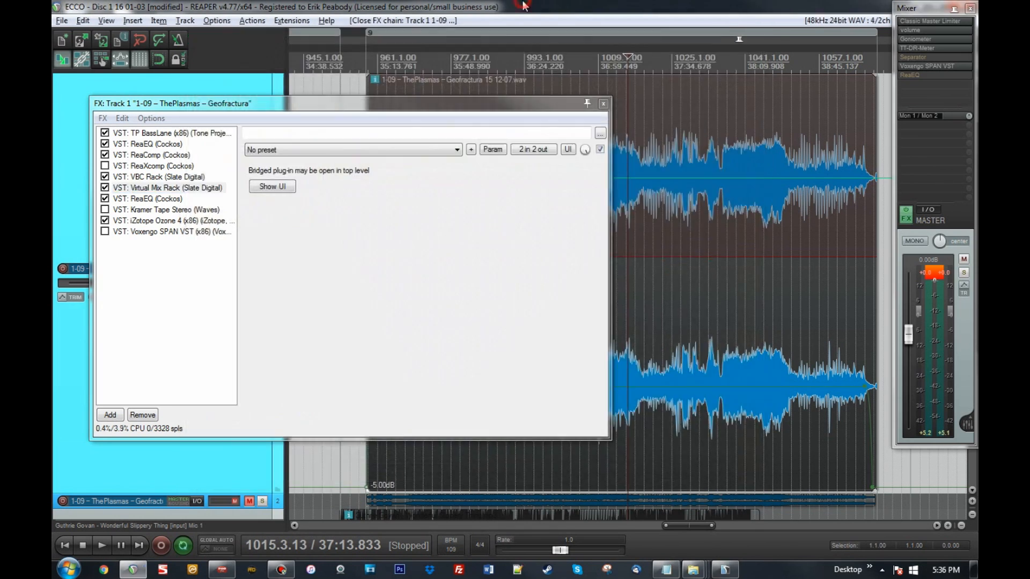
- Play the track, try the Revival module's Thickness at 40.0, and move playback to an earlier part of the song
{"action": "key", "text": "space"}
{"action": "left_click", "coordinate": [272, 187]}
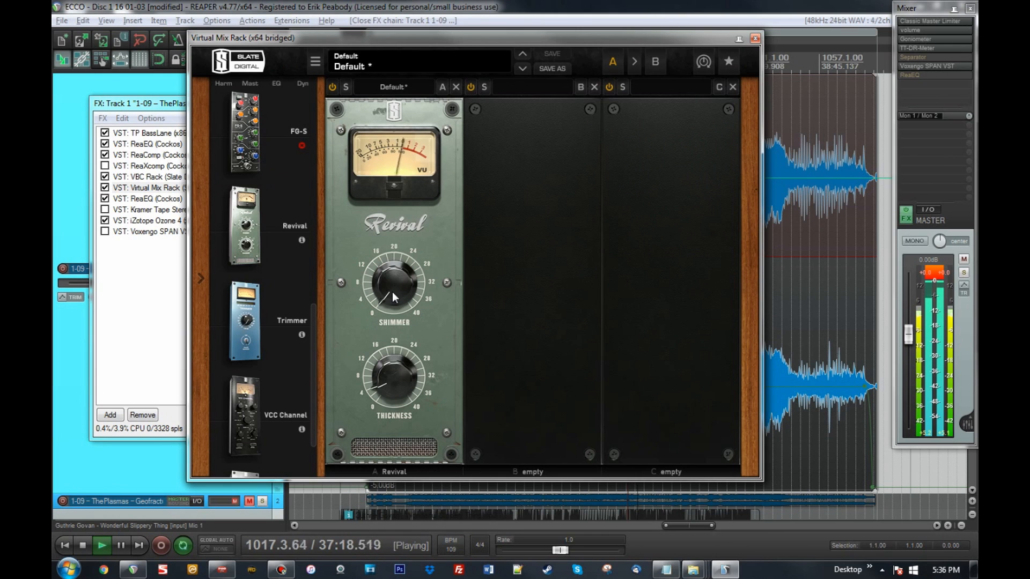
{"action": "left_click_drag", "start_coordinate": [391, 291], "coordinate": [495, 205]}
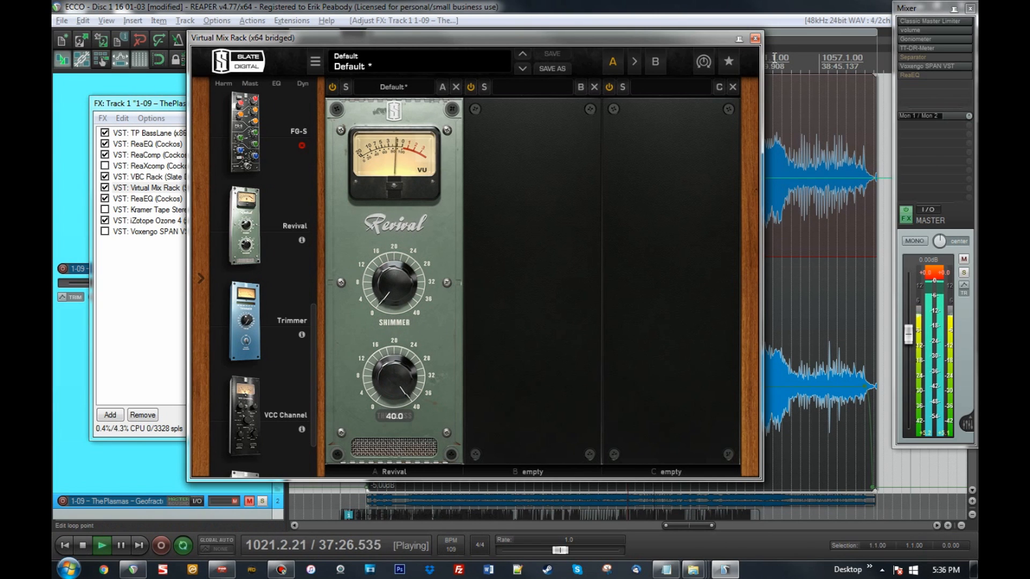
{"action": "left_click", "coordinate": [783, 198]}
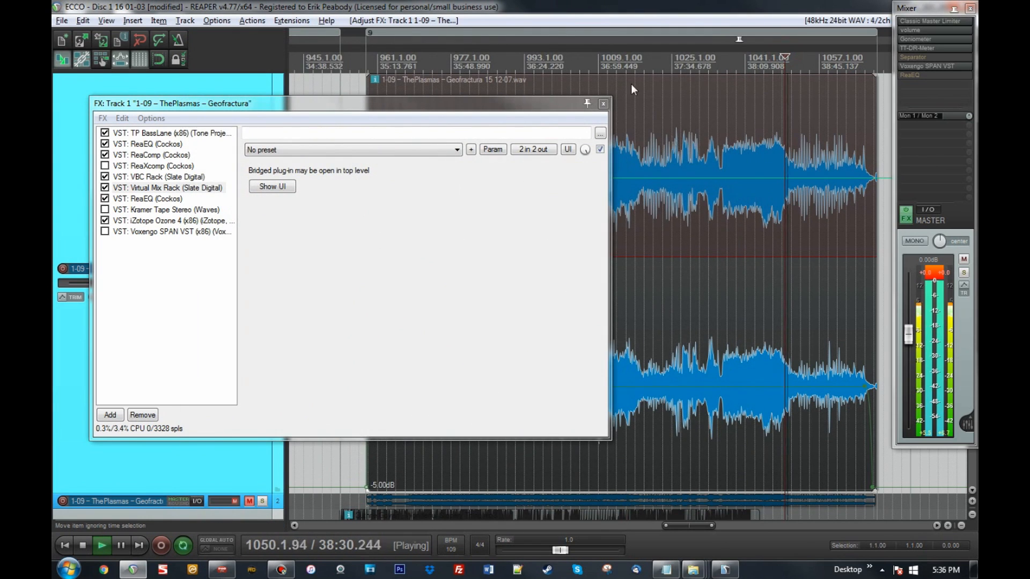
{"action": "left_click", "coordinate": [489, 63]}
- Set the Revival module's Thickness to 5.80 in Virtual Mix Rack, close the rack, and stop playback
{"action": "left_click", "coordinate": [272, 186]}
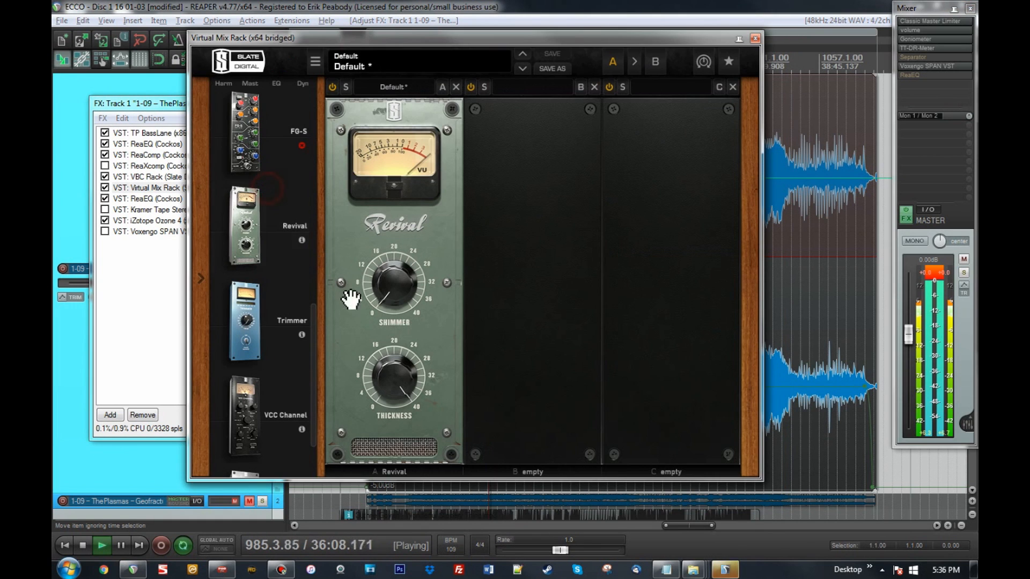
{"action": "left_click_drag", "start_coordinate": [398, 375], "coordinate": [393, 546]}
{"action": "left_click_drag", "start_coordinate": [410, 345], "coordinate": [396, 510]}
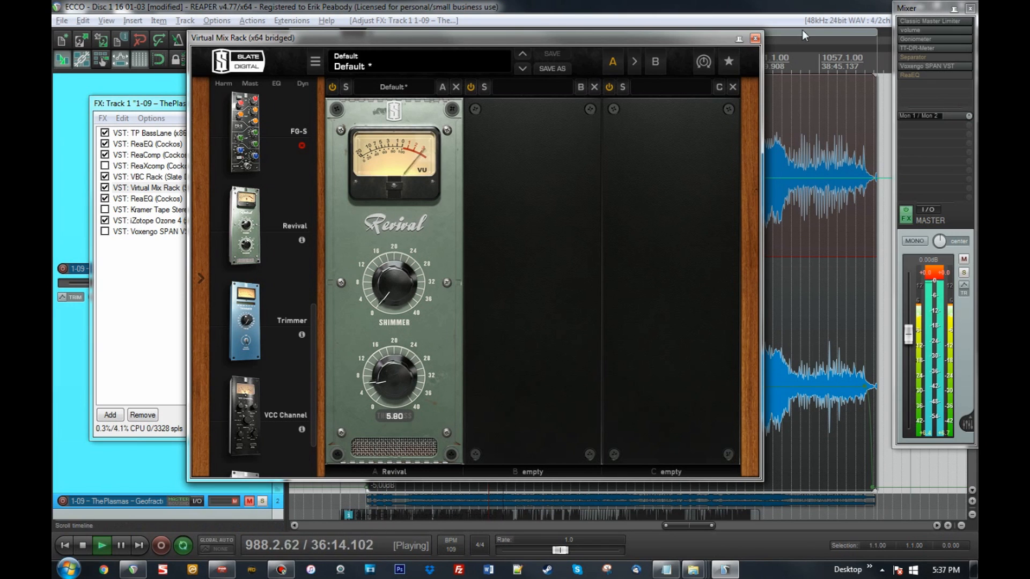
{"action": "left_click", "coordinate": [755, 38]}
{"action": "key", "text": "space"}
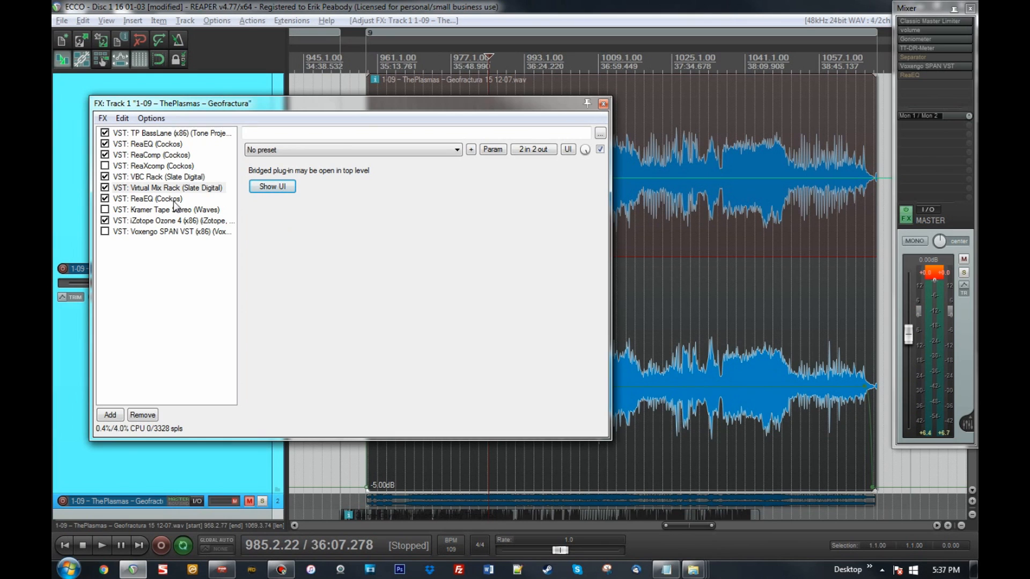
- View the second ReaEQ, and in the first ReaEQ add a Band Pass band at 876.7 Hz with 0.53-octave bandwidth
{"action": "left_click", "coordinate": [142, 203]}
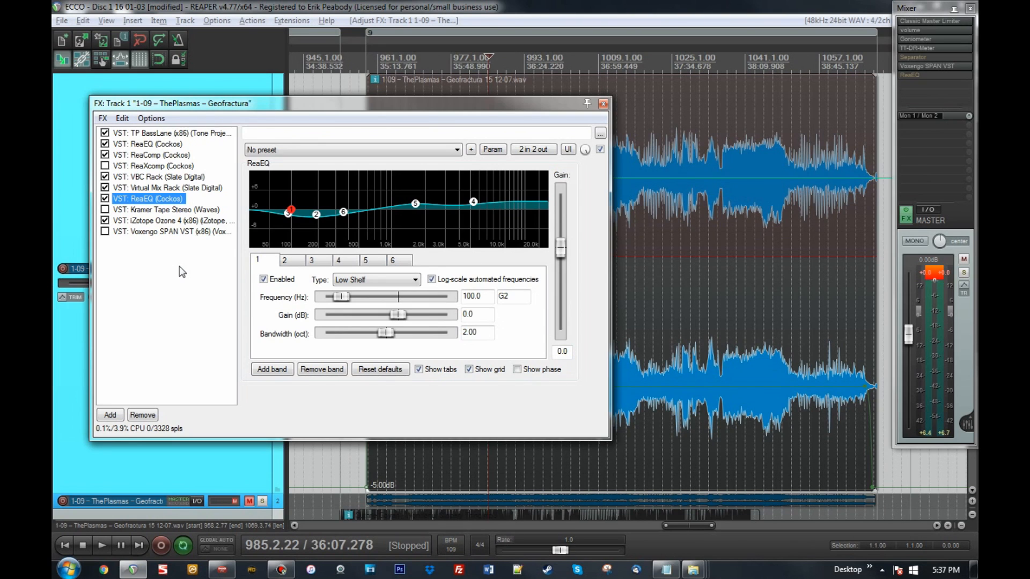
{"action": "left_click", "coordinate": [153, 145]}
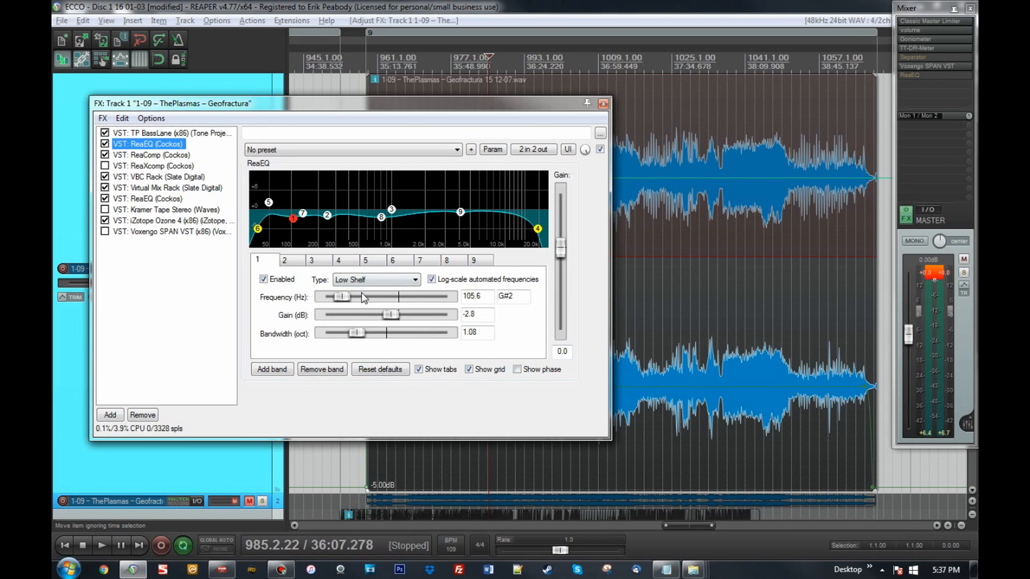
{"action": "left_click", "coordinate": [268, 370]}
{"action": "left_click", "coordinate": [415, 279]}
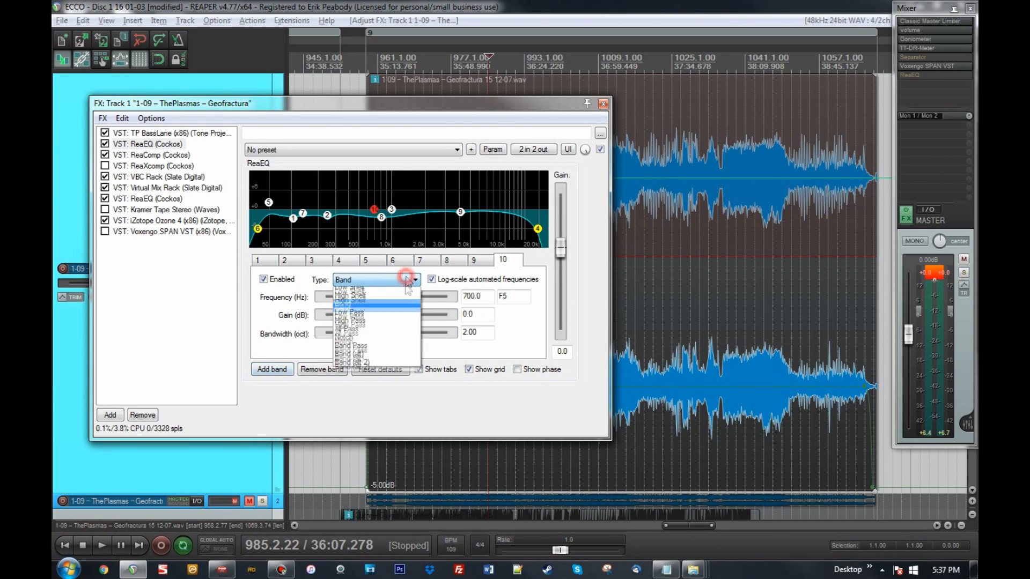
{"action": "left_click", "coordinate": [391, 350]}
{"action": "left_click_drag", "start_coordinate": [401, 334], "coordinate": [343, 340]}
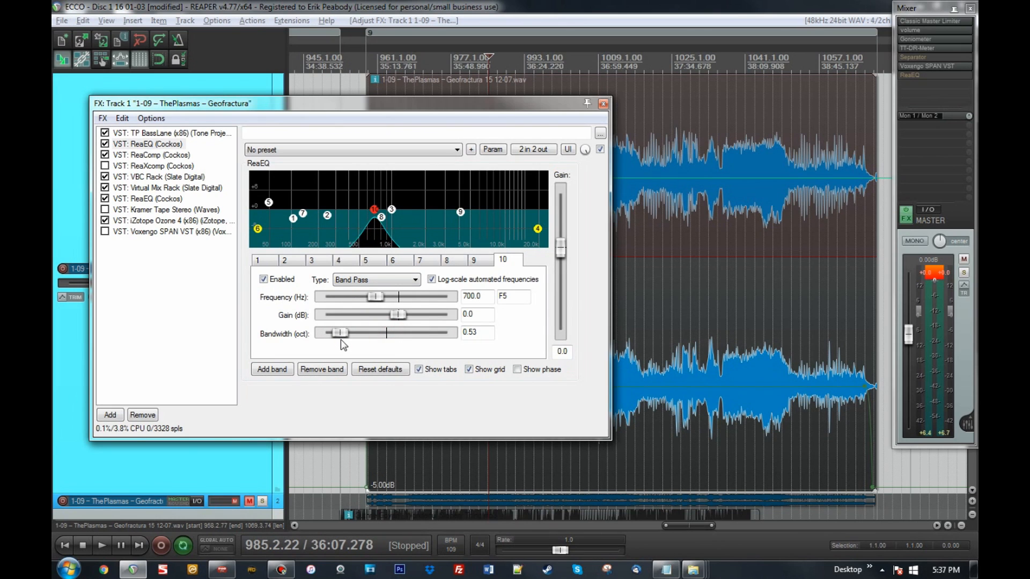
{"action": "left_click_drag", "start_coordinate": [378, 298], "coordinate": [387, 300]}
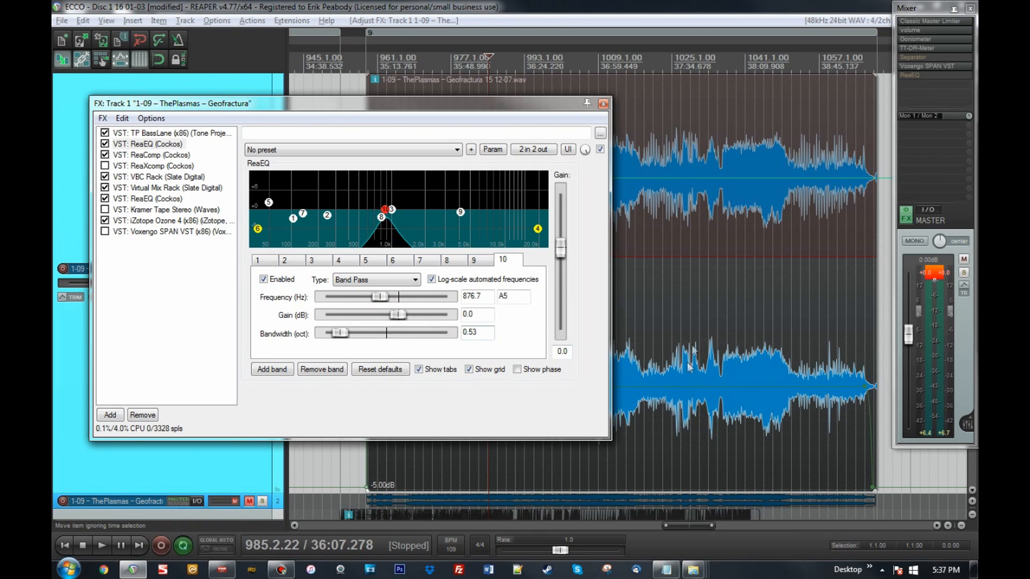
- Make a short time selection on the Geofractura item from 1026.2.55 to 1026.3.05 and audition it
{"action": "left_click", "coordinate": [677, 244]}
{"action": "scroll", "coordinate": [687, 253], "scroll_direction": "up", "scroll_amount": 5}
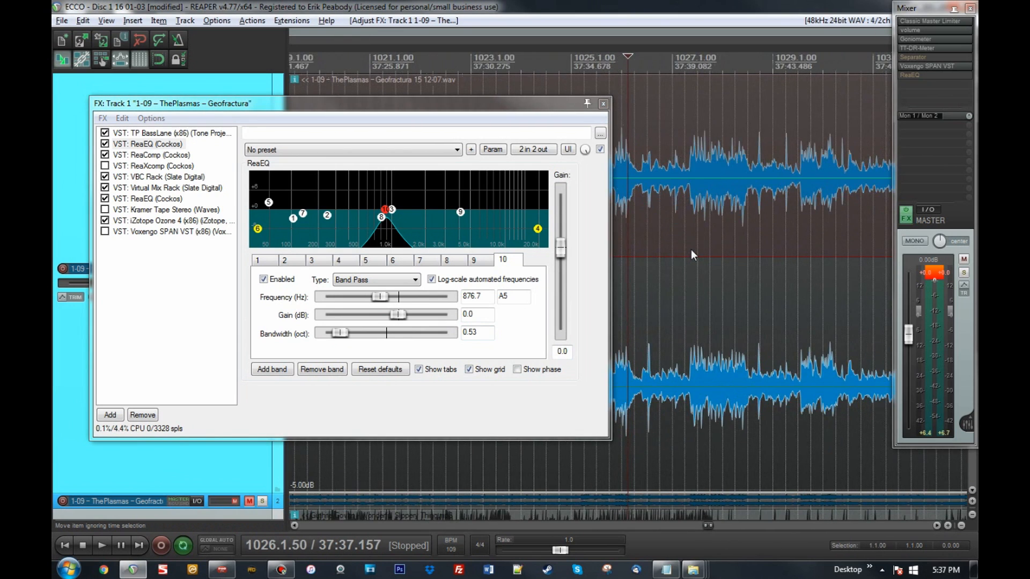
{"action": "left_click", "coordinate": [665, 214]}
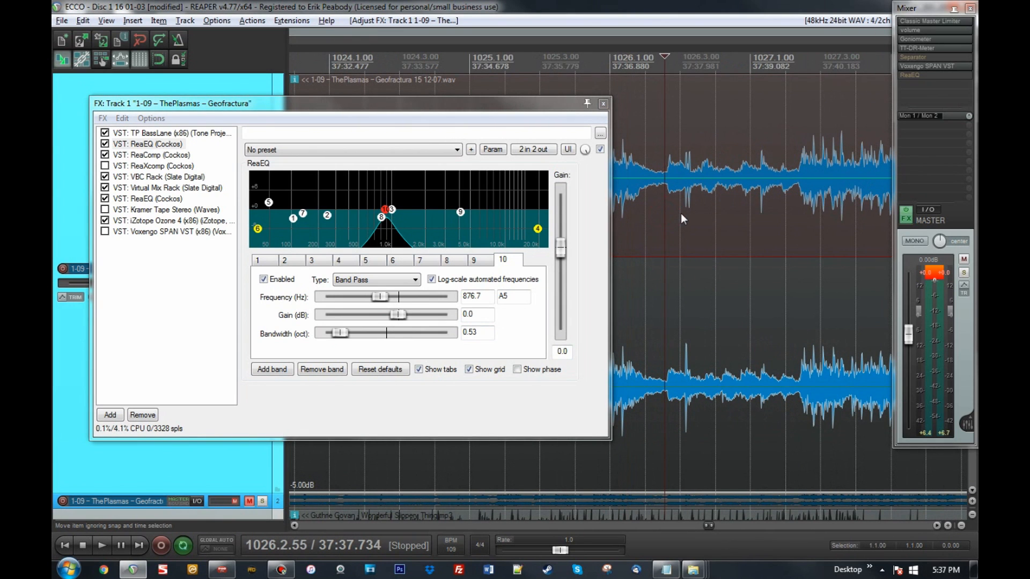
{"action": "left_click", "coordinate": [681, 213], "text": "shift"}
{"action": "scroll", "coordinate": [688, 241], "scroll_direction": "up", "scroll_amount": 2}
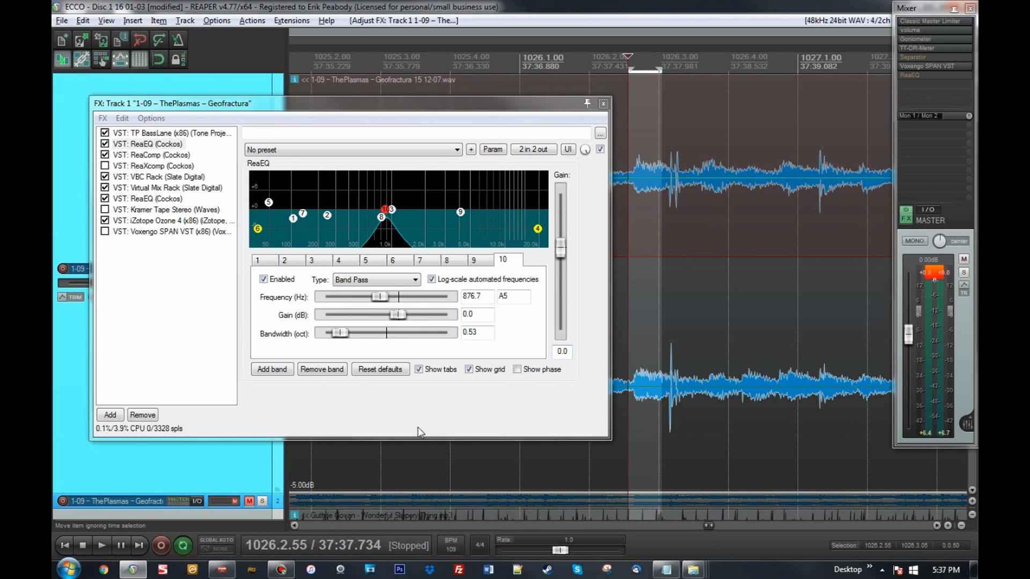
{"action": "key", "text": "space"}
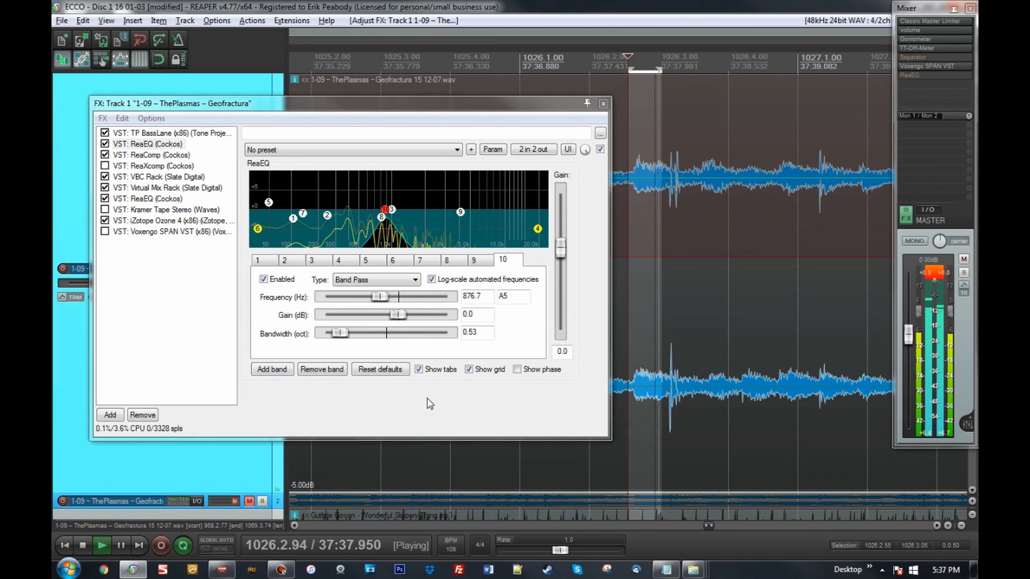
{"action": "key", "text": "space"}
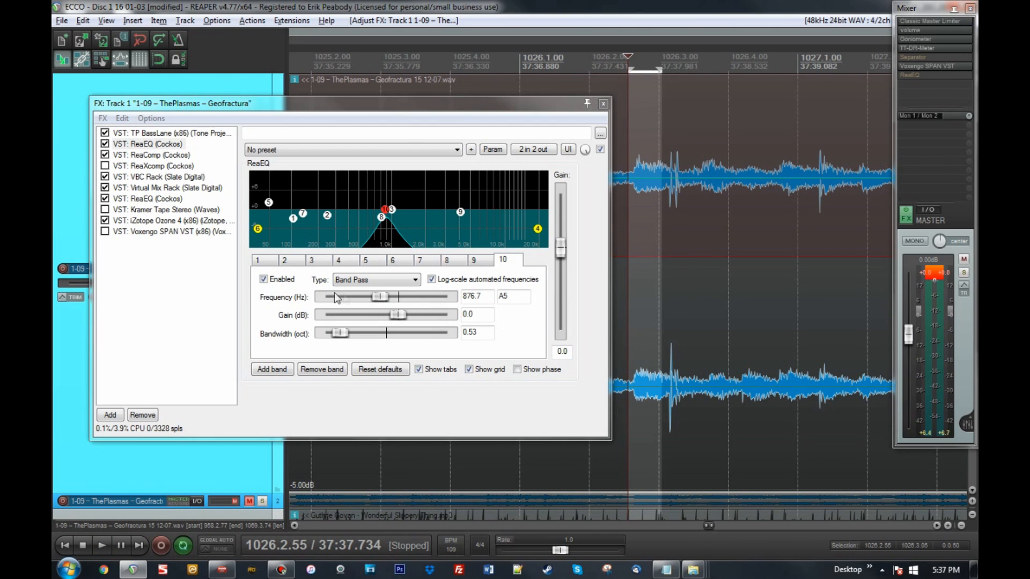
- Lower ReaEQ band 10's frequency to 358.5 Hz while auditioning the selected section
{"action": "key", "text": "space"}
{"action": "mouse_move", "coordinate": [380, 297]}
{"action": "left_mouse_down"}
{"action": "mouse_move", "coordinate": [411, 297]}
{"action": "mouse_move", "coordinate": [352, 298]}
{"action": "mouse_move", "coordinate": [362, 297]}
{"action": "left_mouse_up"}
{"action": "key", "text": "space"}
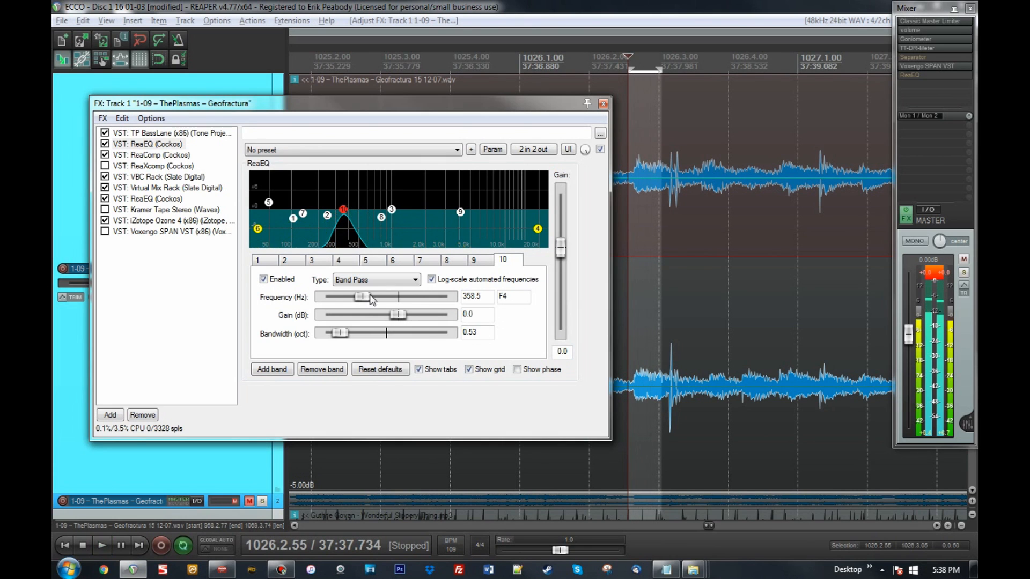
- Change ReaEQ band 10 to the Band type with a gain of -3.5 dB, and remove the band
{"action": "left_click", "coordinate": [381, 280]}
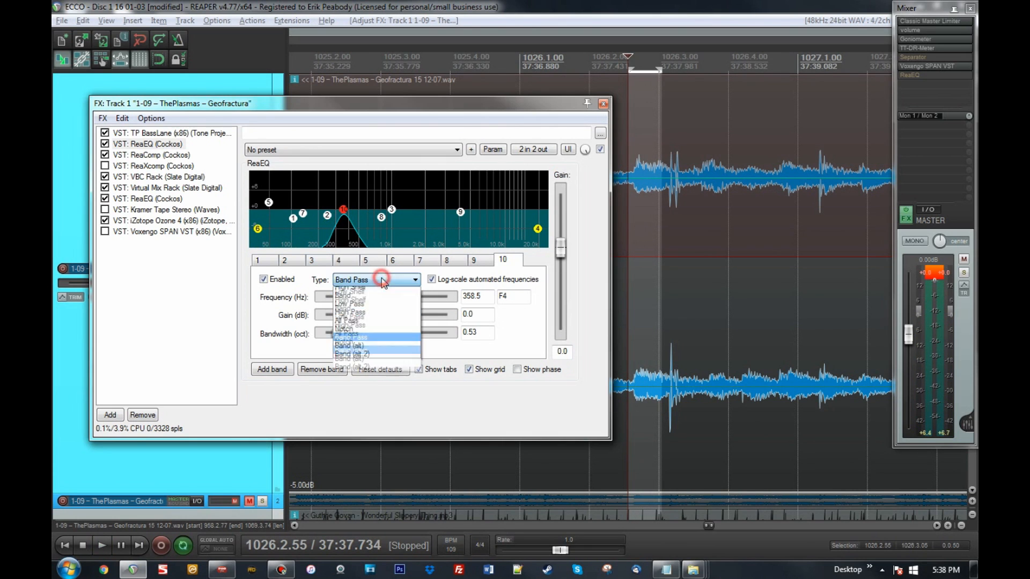
{"action": "left_click", "coordinate": [366, 309]}
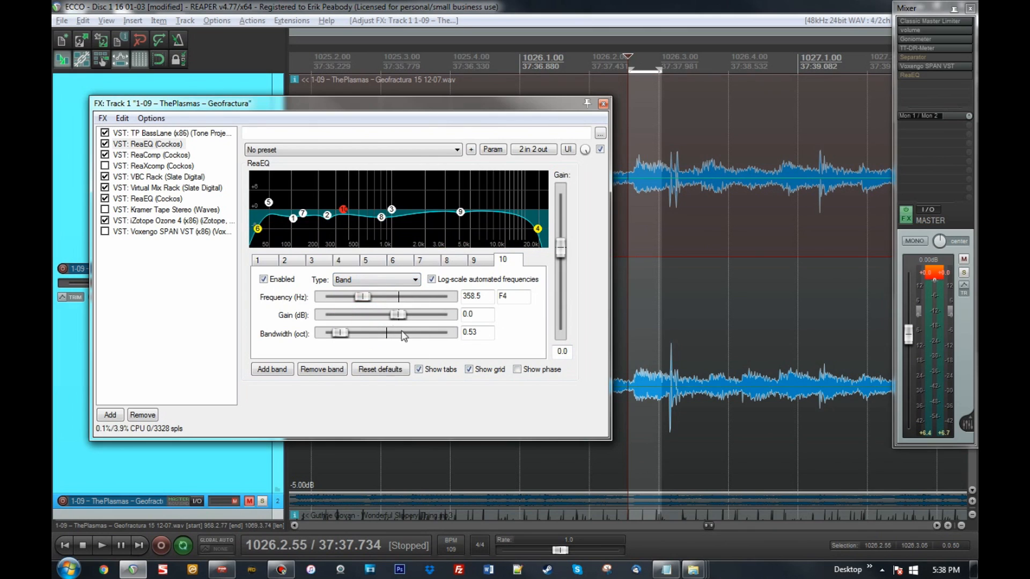
{"action": "left_click_drag", "start_coordinate": [402, 319], "coordinate": [393, 322]}
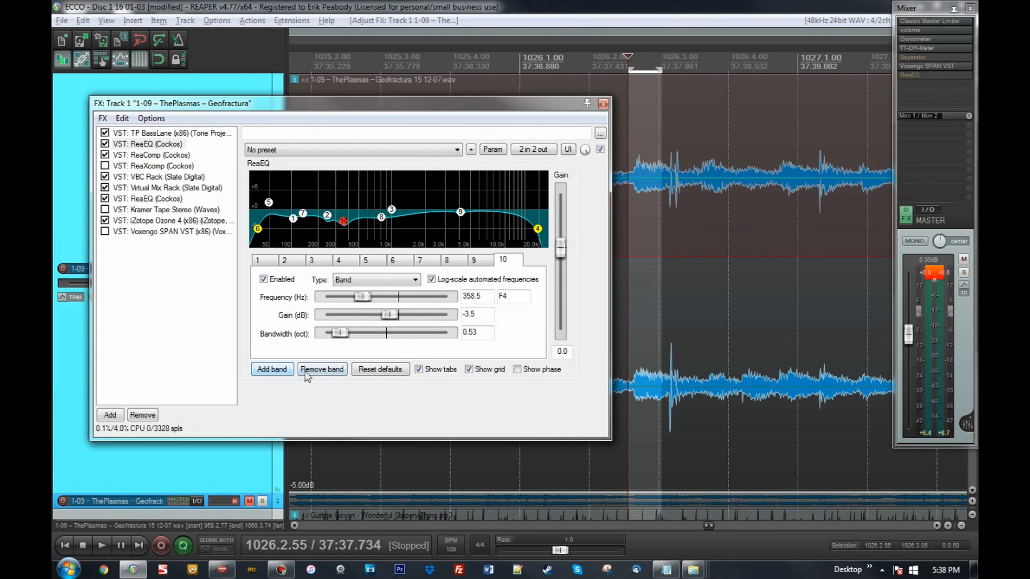
{"action": "left_click", "coordinate": [321, 370]}
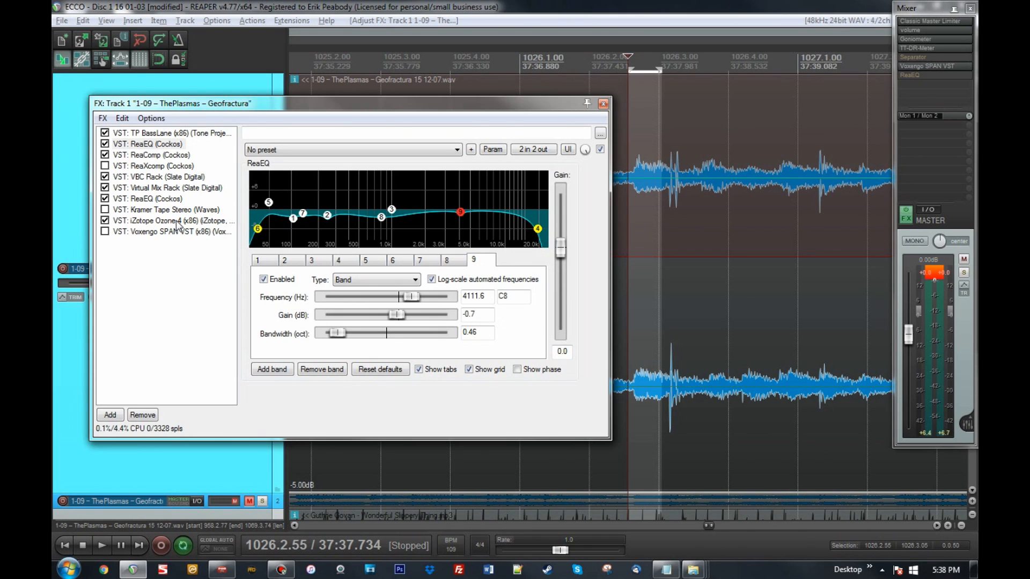
- Examine iZotope Ozone 4's Paragraphic Equalizer, Loudness Maximizer and Multiband Dynamics settings, and close its window
{"action": "double_click", "coordinate": [156, 226]}
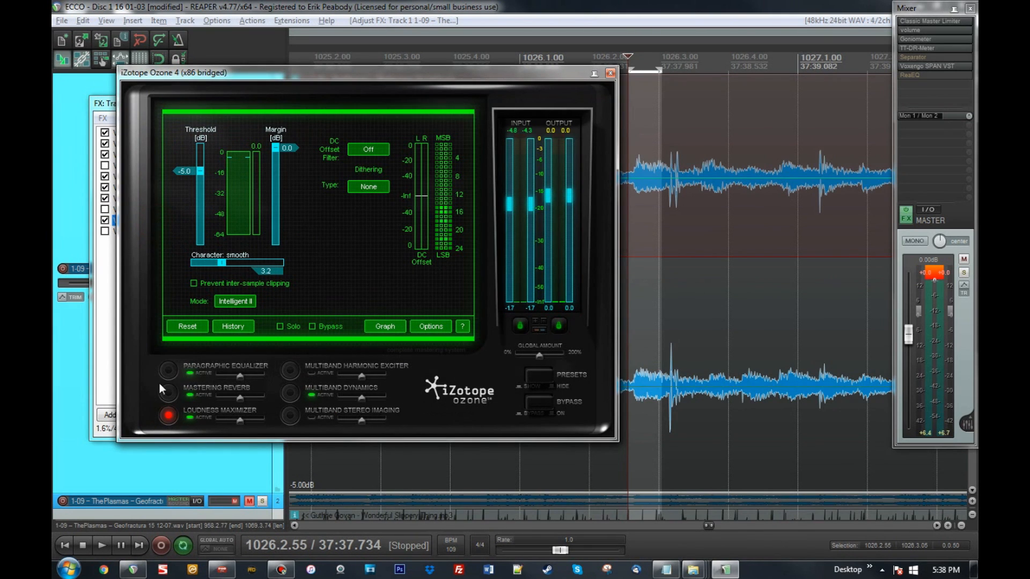
{"action": "left_click", "coordinate": [169, 370]}
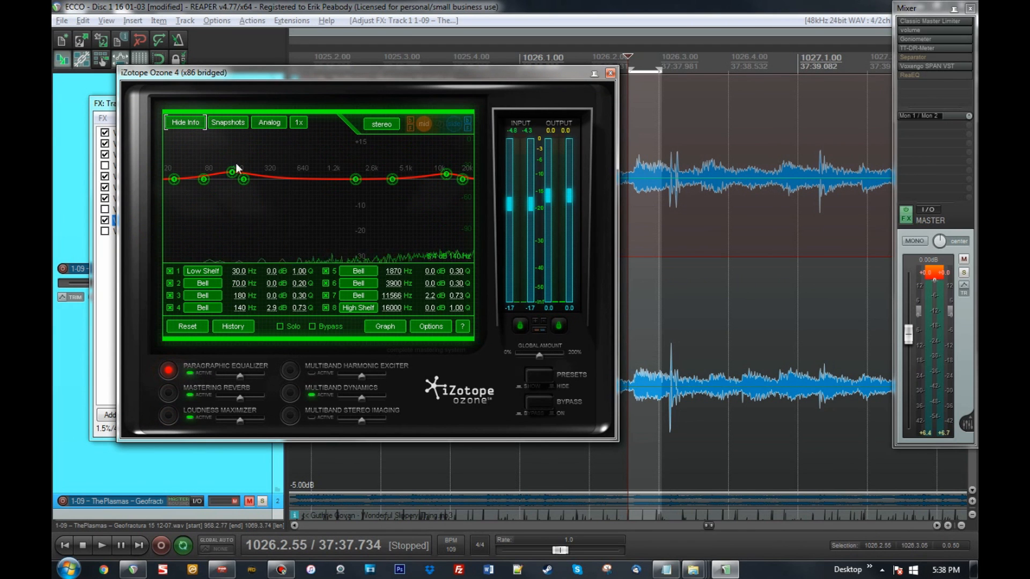
{"action": "left_click_drag", "start_coordinate": [336, 75], "coordinate": [466, 79]}
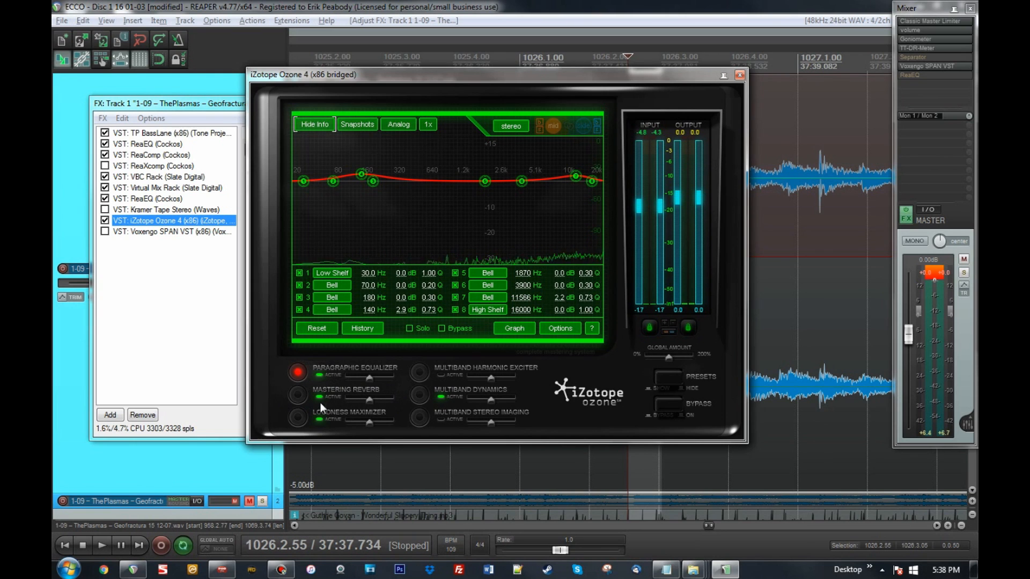
{"action": "left_click", "coordinate": [296, 417]}
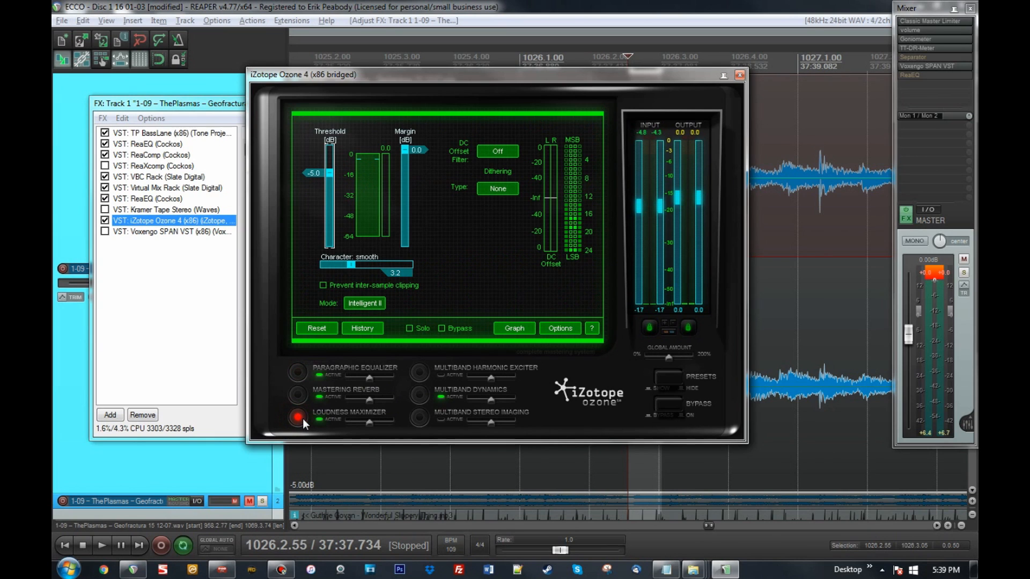
{"action": "left_click", "coordinate": [419, 395]}
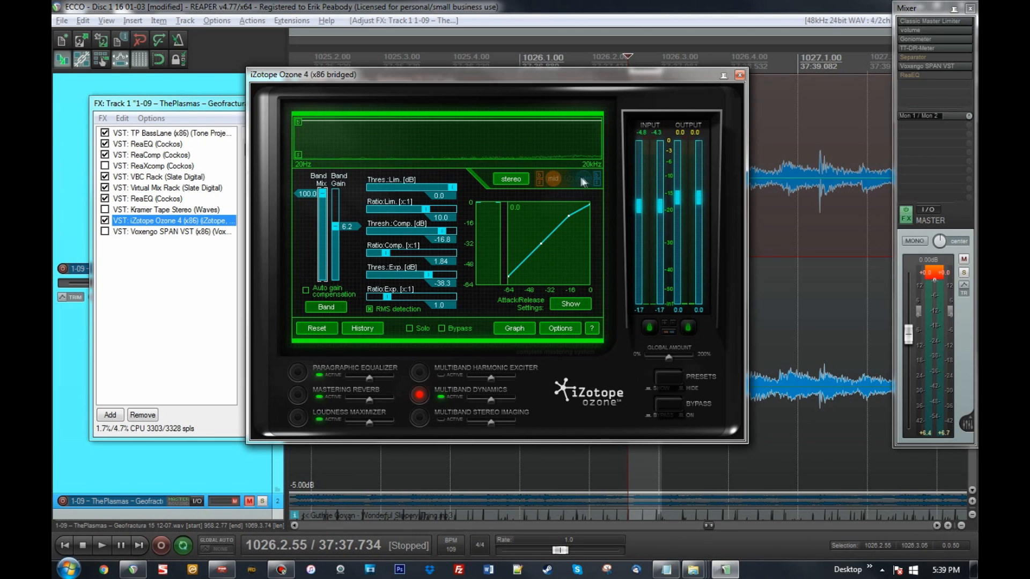
{"action": "left_click", "coordinate": [741, 75]}
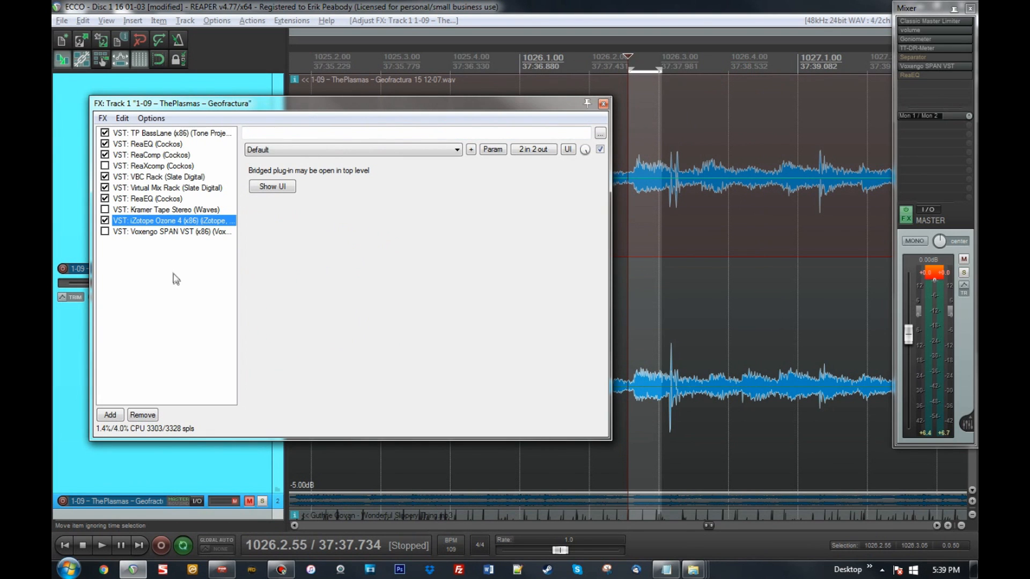
- Move Kramer Tape Stereo below iZotope Ozone 4 in the FX chain, view its interface, and close it
{"action": "left_click", "coordinate": [193, 209]}
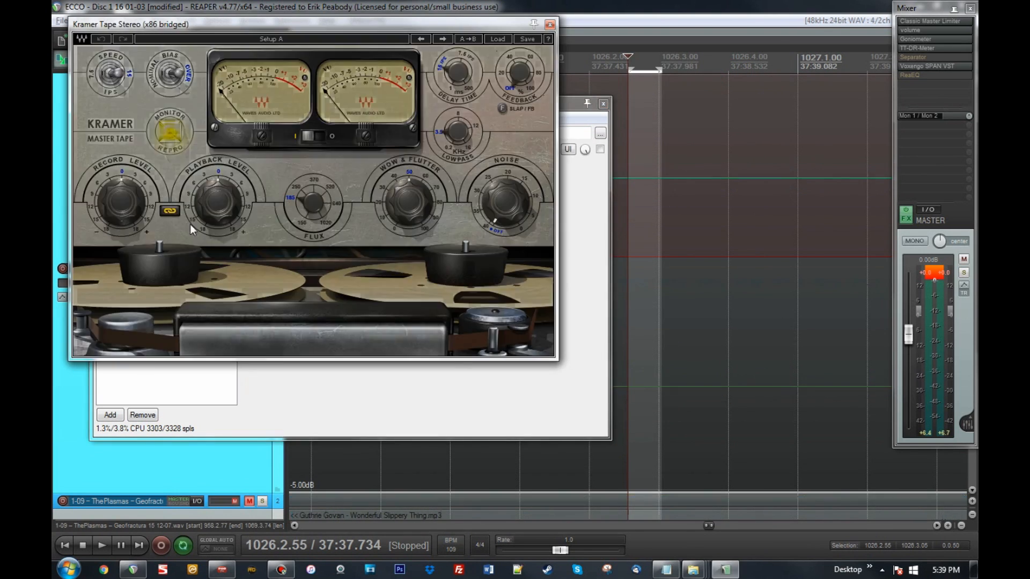
{"action": "left_click", "coordinate": [550, 26]}
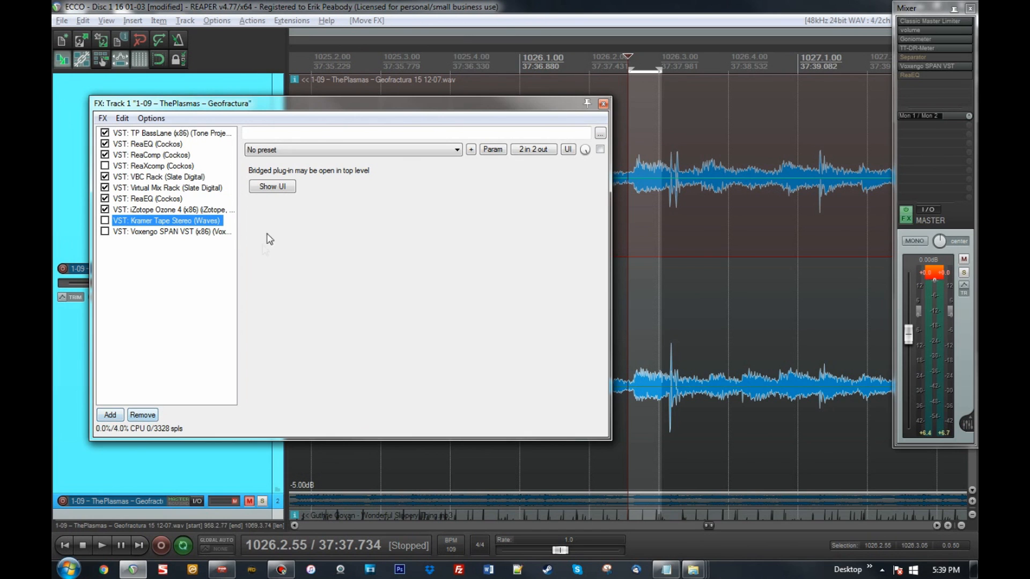
{"action": "left_click", "coordinate": [285, 188]}
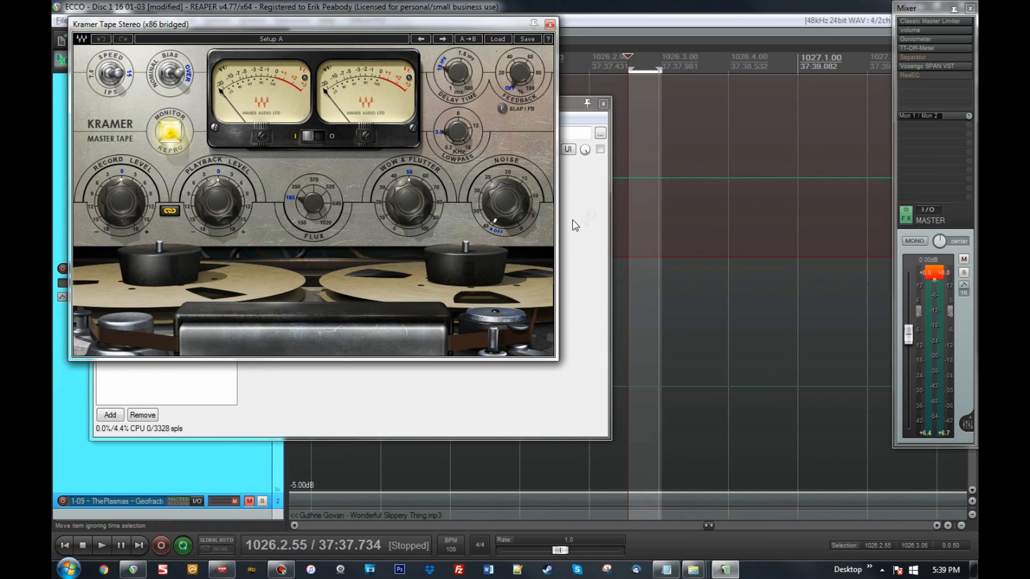
{"action": "left_click", "coordinate": [549, 25]}
- Add the Roundtone plug-in from the Misc folder to view its interface, and remove it from the FX chain
{"action": "left_click", "coordinate": [110, 415]}
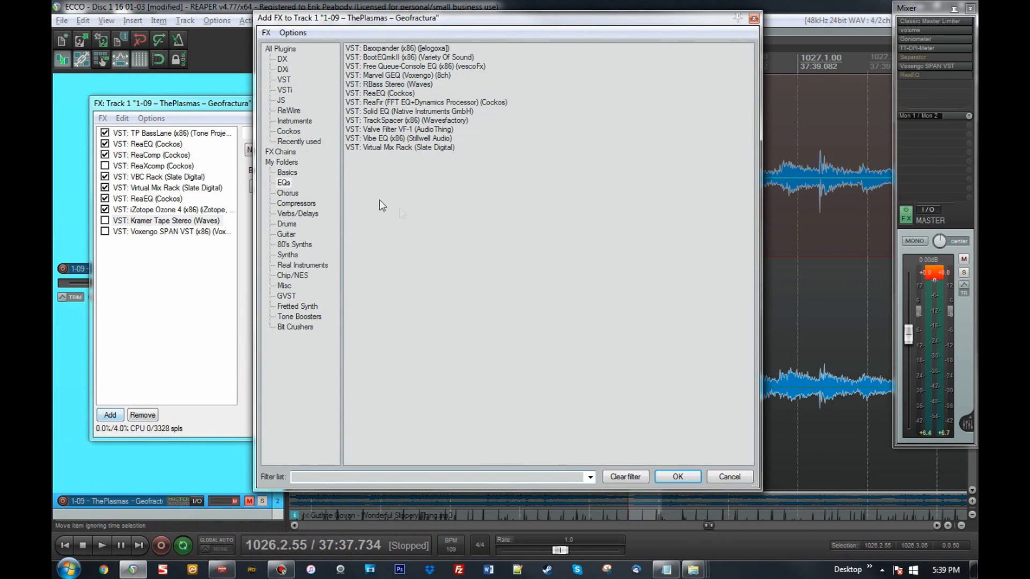
{"action": "left_click", "coordinate": [285, 286]}
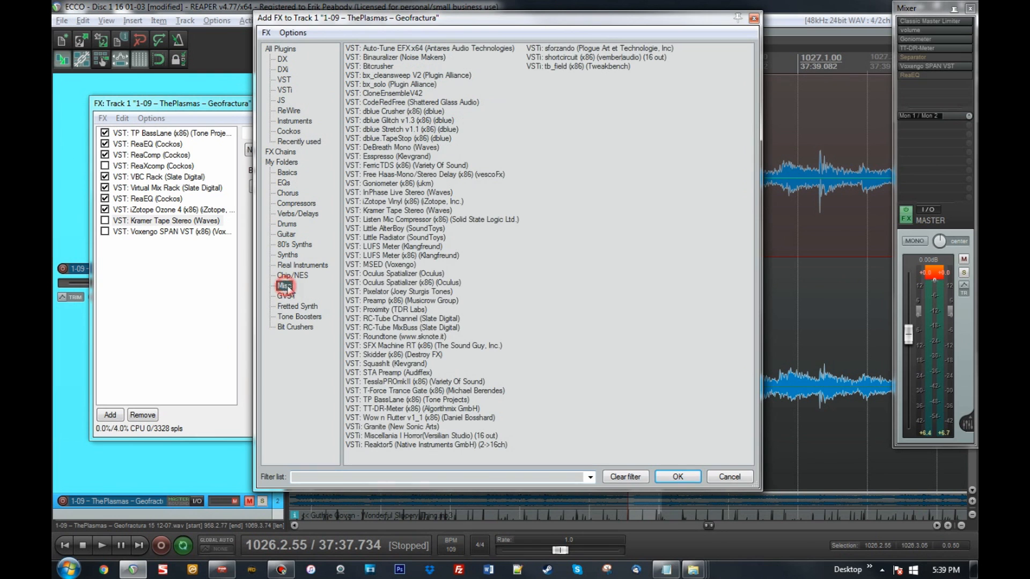
{"action": "double_click", "coordinate": [379, 337]}
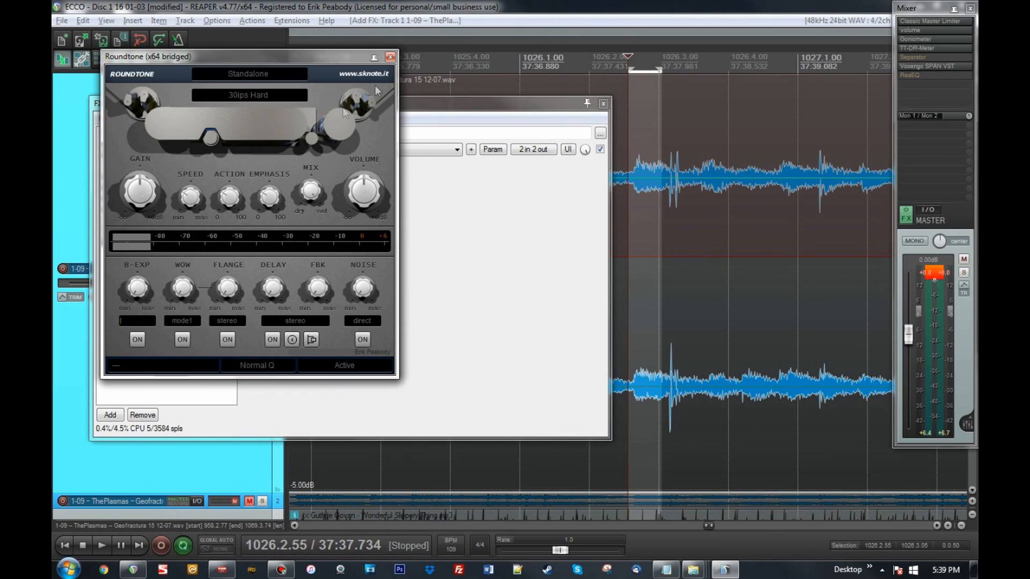
{"action": "left_click", "coordinate": [389, 57]}
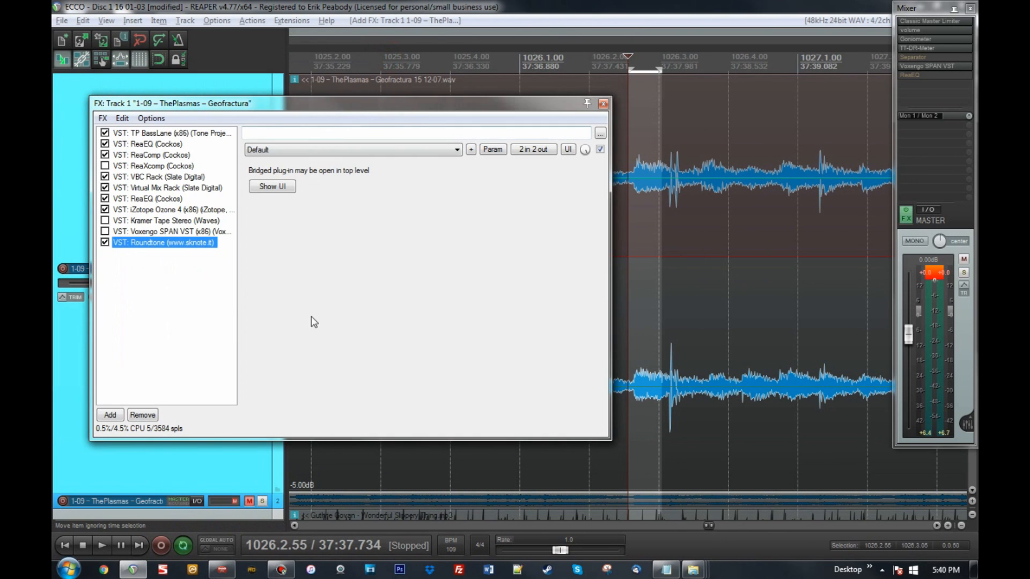
{"action": "left_click", "coordinate": [142, 416]}
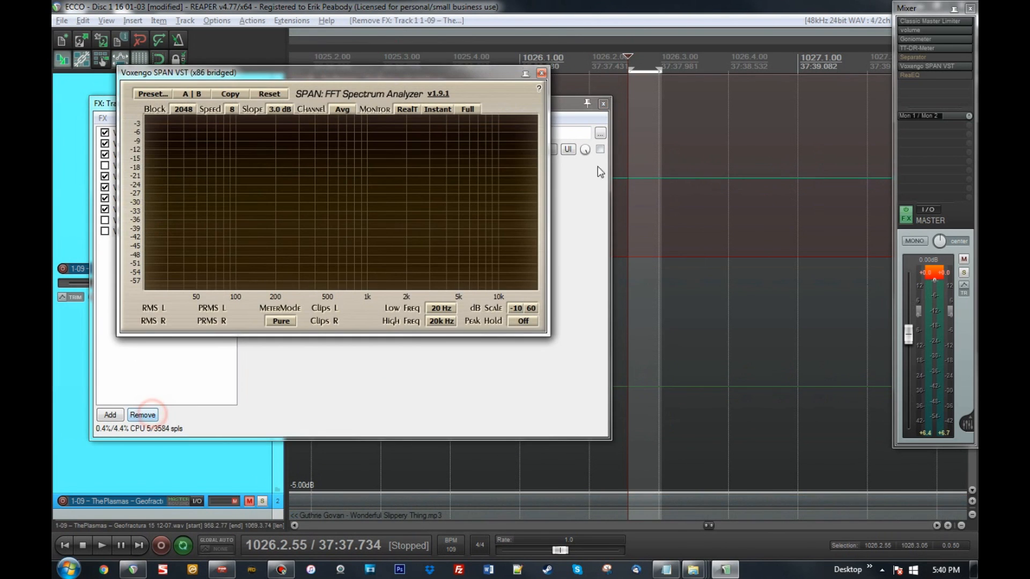
- Close the SPAN and track FX chain windows, and clear the time selection near measure 1026
{"action": "left_click", "coordinate": [548, 74]}
{"action": "left_click", "coordinate": [604, 106]}
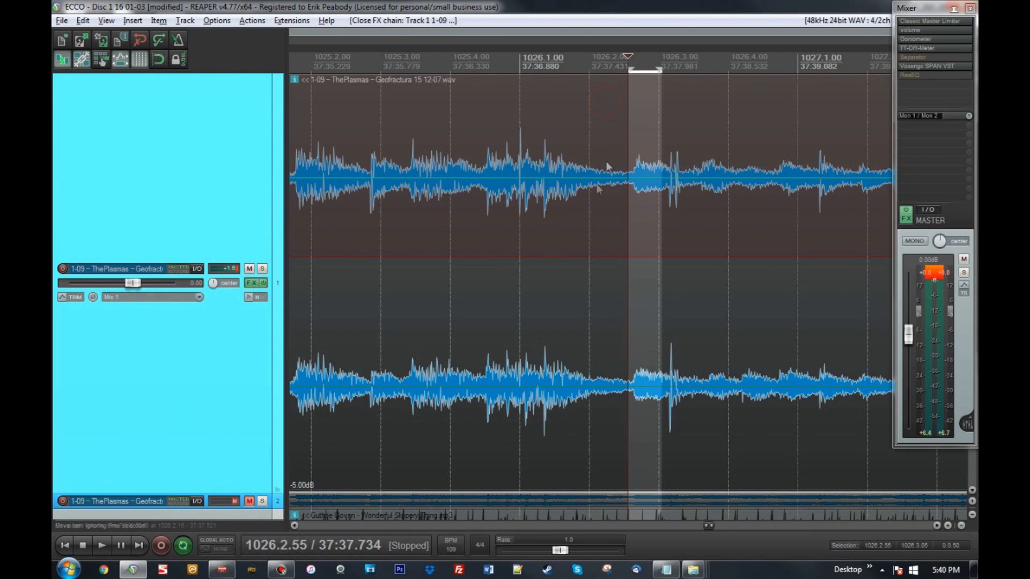
{"action": "left_click", "coordinate": [479, 276]}
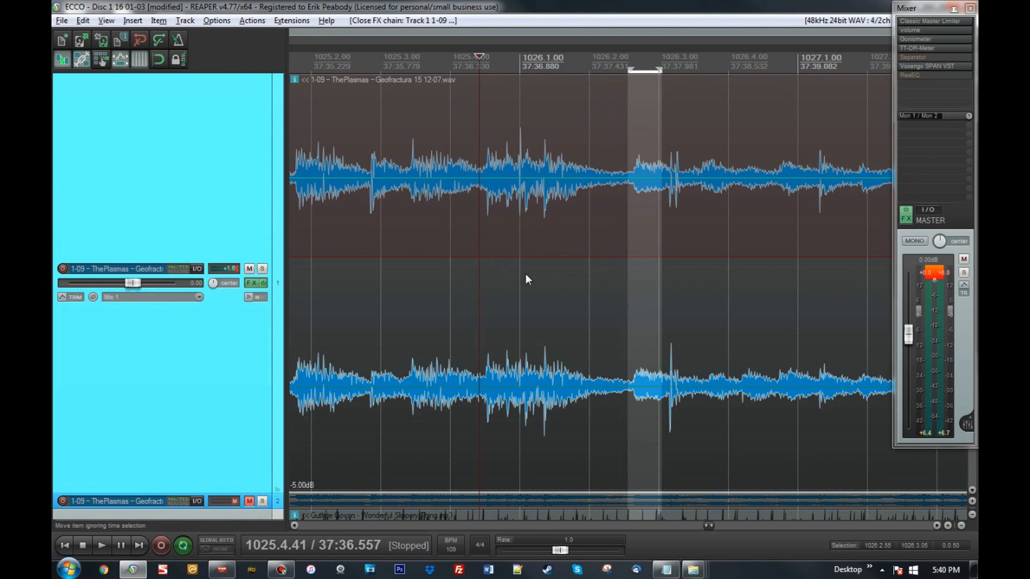
{"action": "key", "text": "Escape"}
{"action": "scroll", "coordinate": [571, 301], "scroll_direction": "down", "scroll_amount": 5}
{"action": "scroll", "coordinate": [572, 298], "scroll_direction": "down", "scroll_amount": 4}
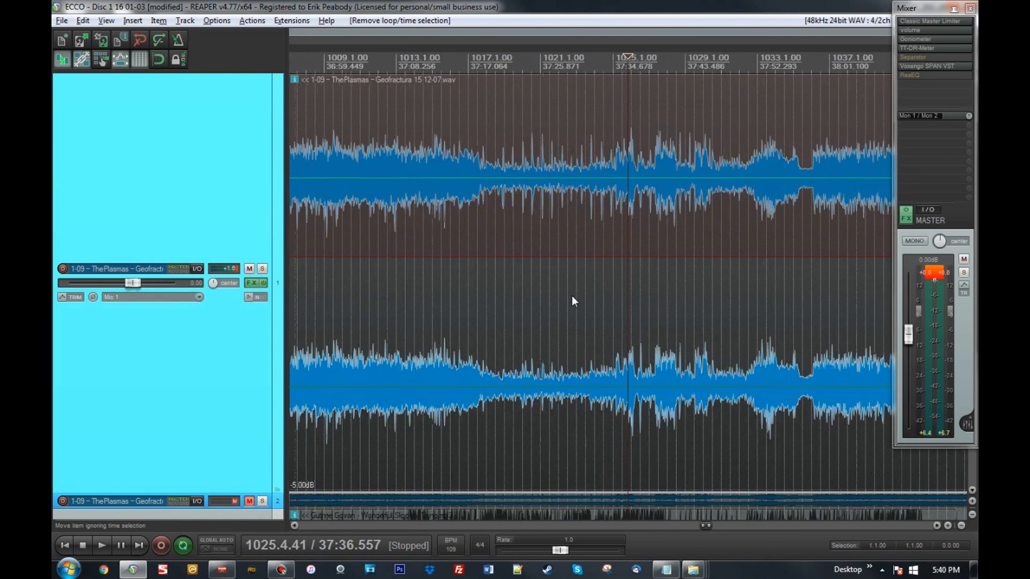
{"action": "scroll", "coordinate": [573, 298], "scroll_direction": "down", "scroll_amount": 4}
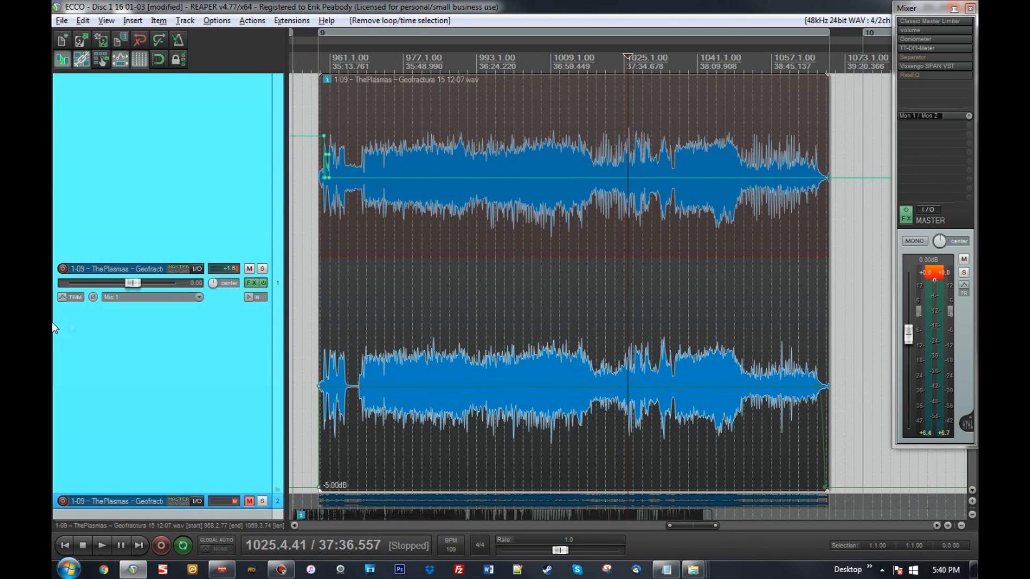
{"action": "scroll", "coordinate": [57, 333], "scroll_direction": "down", "scroll_amount": 2}
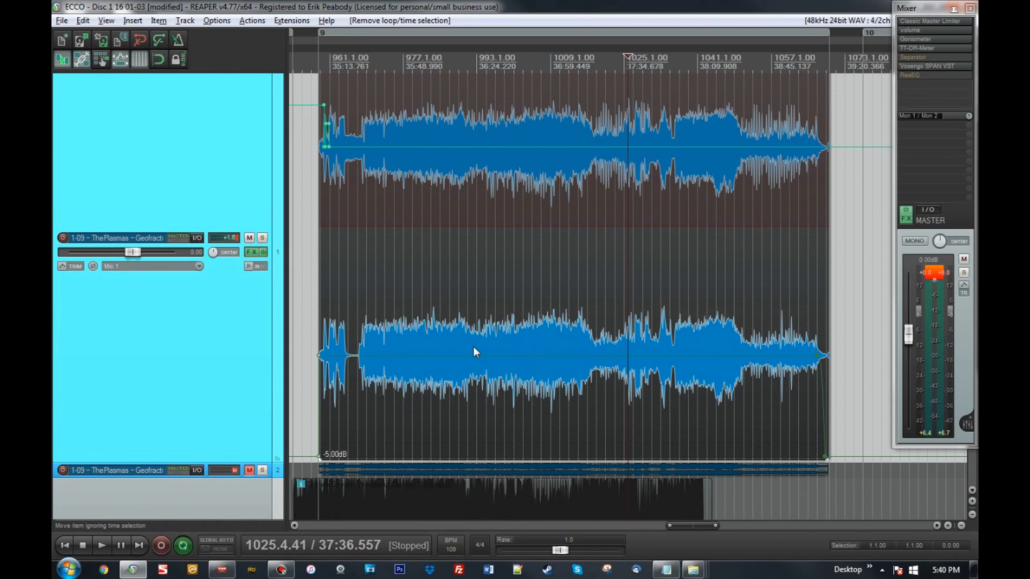
- Open the master track's Goniometer, close its plug-in wrapper window, and place the meter just below the mixer
{"action": "left_click", "coordinate": [922, 38]}
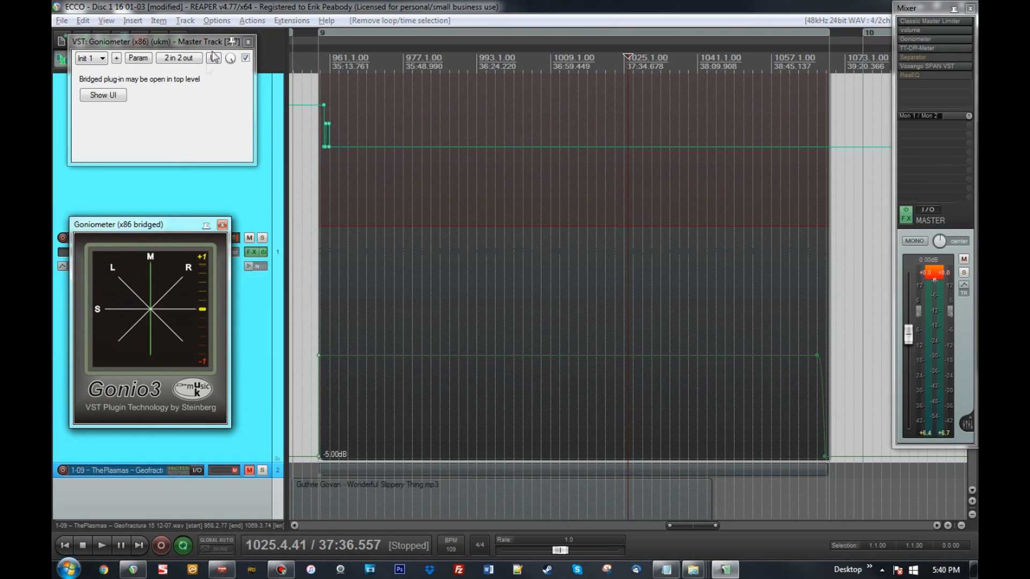
{"action": "left_click", "coordinate": [248, 43]}
{"action": "left_click_drag", "start_coordinate": [192, 220], "coordinate": [935, 417]}
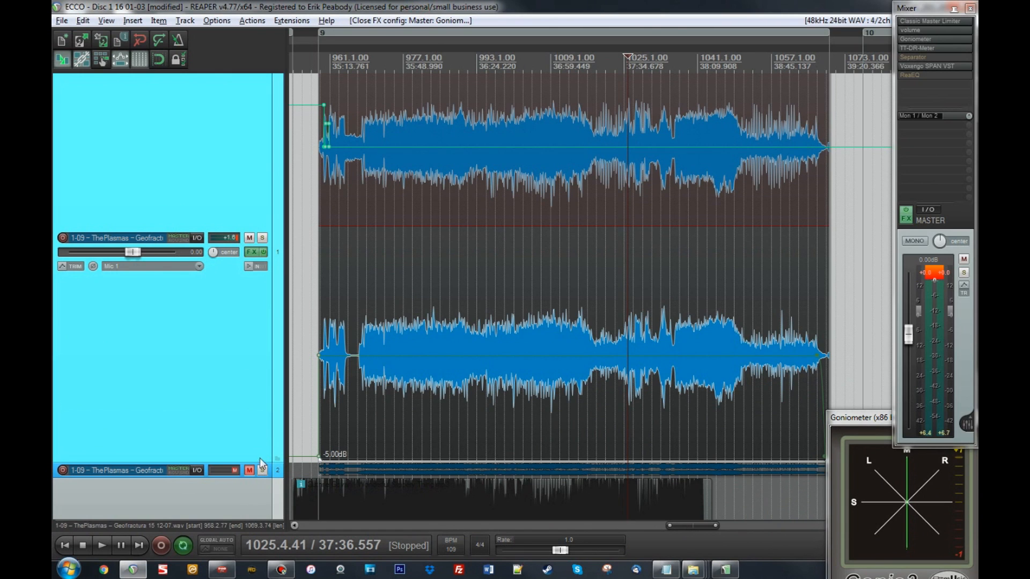
- Play the song from measure 977 with the Goniometer visible, and switch to the reference track by soloing it
{"action": "left_click", "coordinate": [407, 405]}
{"action": "key", "text": "space"}
{"action": "scroll", "coordinate": [105, 418], "scroll_direction": "down", "scroll_amount": 3}
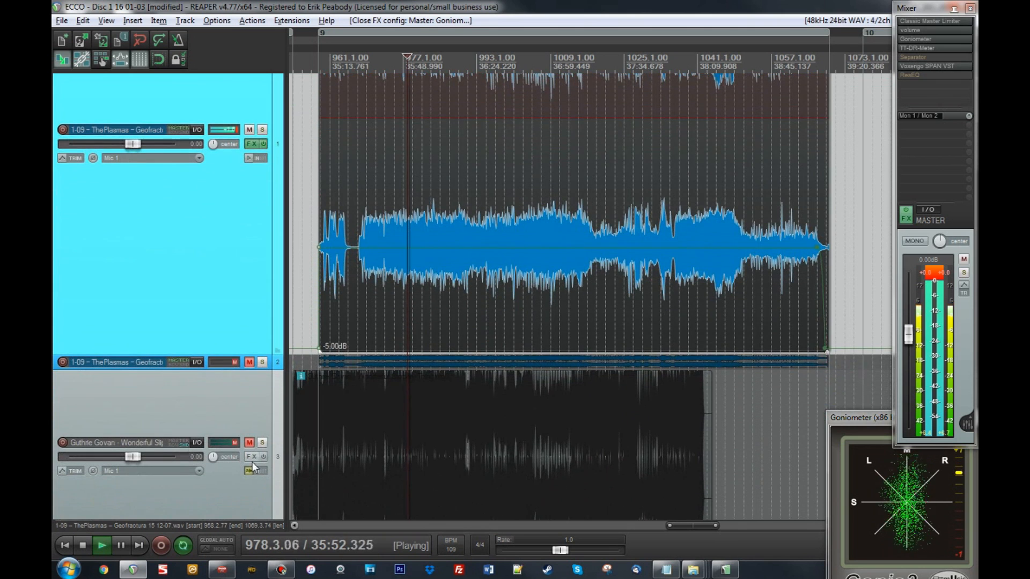
{"action": "left_click", "coordinate": [262, 442]}
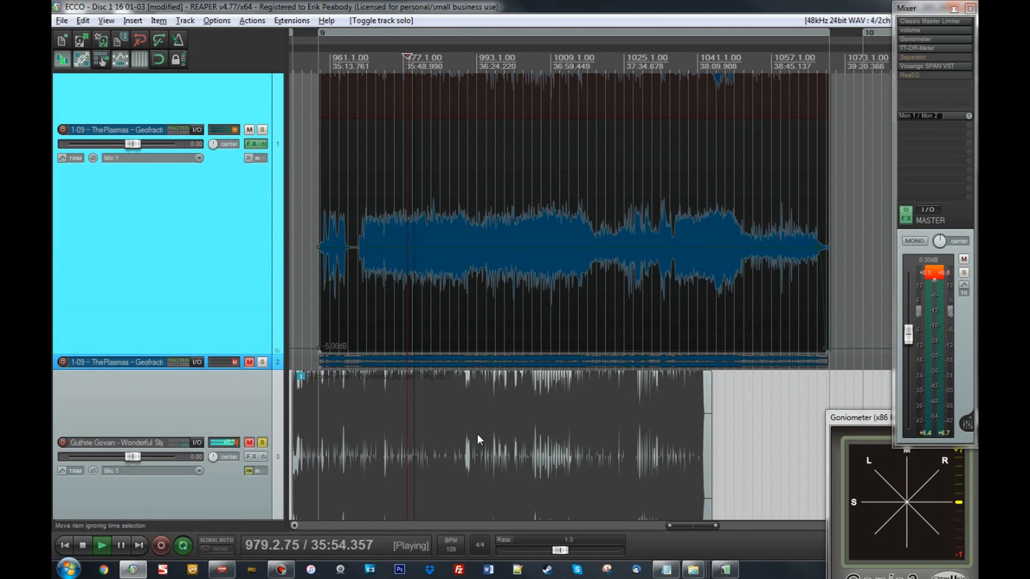
- Nudge the reference item slightly earlier, toggle the reference track's solo to compare it with the song, and stop playback
{"action": "mouse_move", "coordinate": [436, 433]}
{"action": "left_mouse_down"}
{"action": "mouse_move", "coordinate": [413, 433]}
{"action": "mouse_move", "coordinate": [431, 430]}
{"action": "left_mouse_up"}
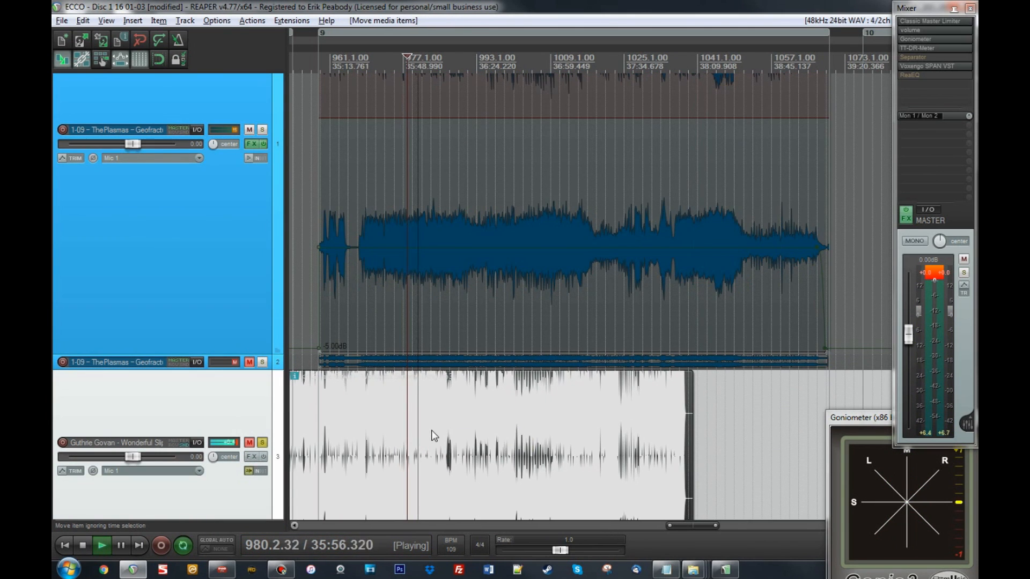
{"action": "left_click", "coordinate": [264, 442]}
{"action": "left_click", "coordinate": [264, 442]}
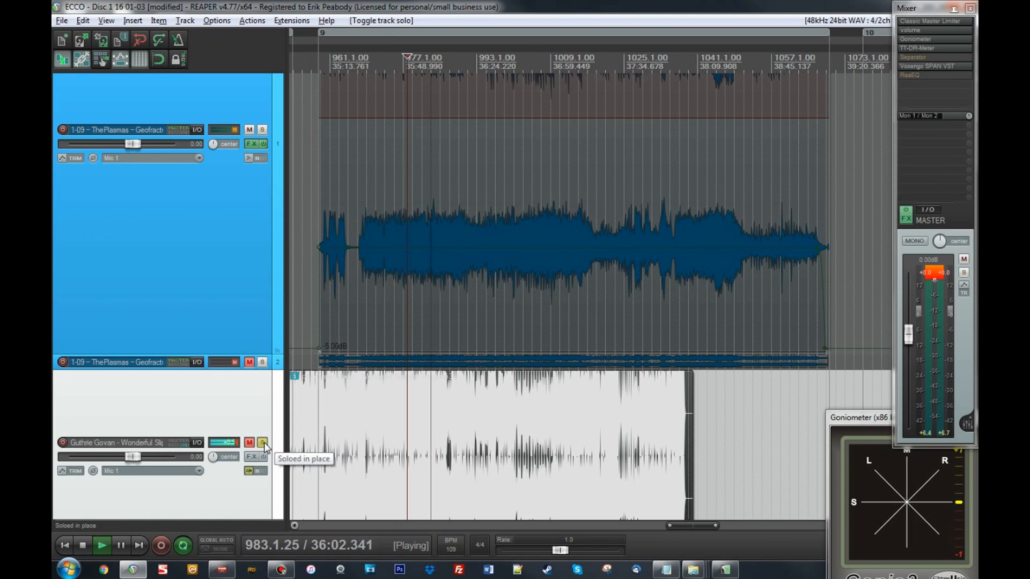
{"action": "left_click", "coordinate": [264, 443]}
{"action": "key", "text": "space"}
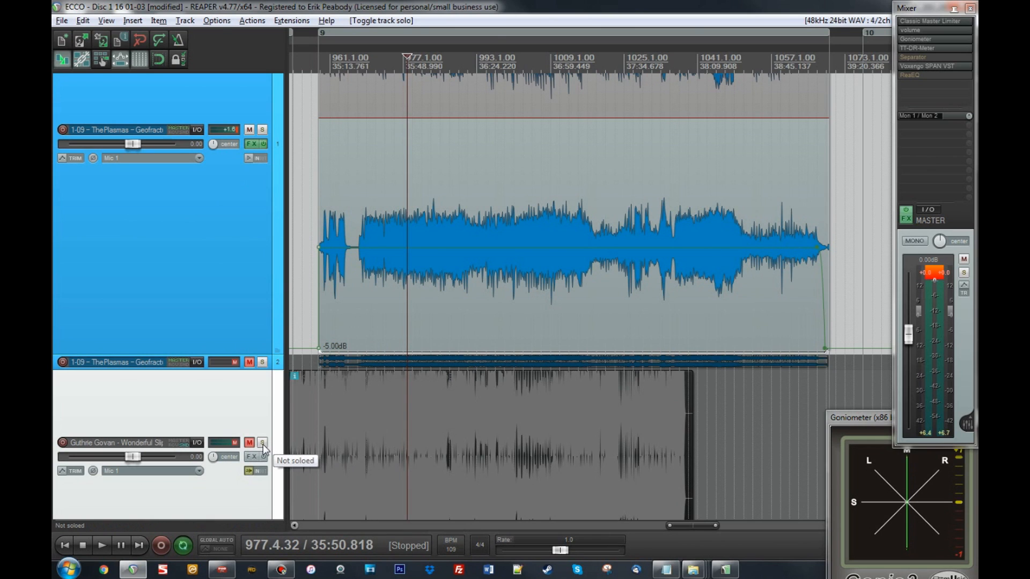
- Replay the song from measure 977, compare it with the soloed reference track, and stop playback with the solo off
{"action": "key", "text": "space"}
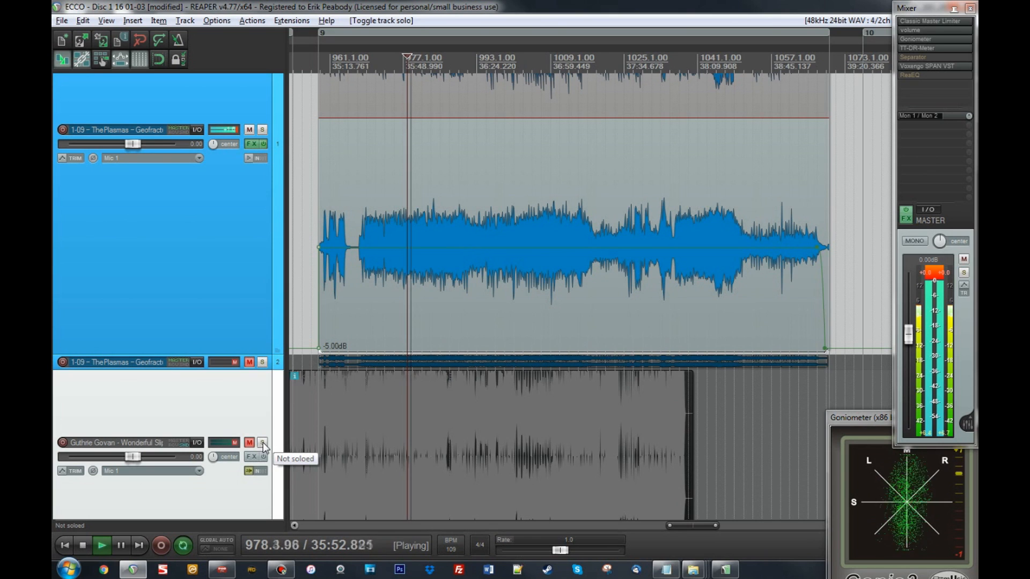
{"action": "left_click", "coordinate": [263, 442]}
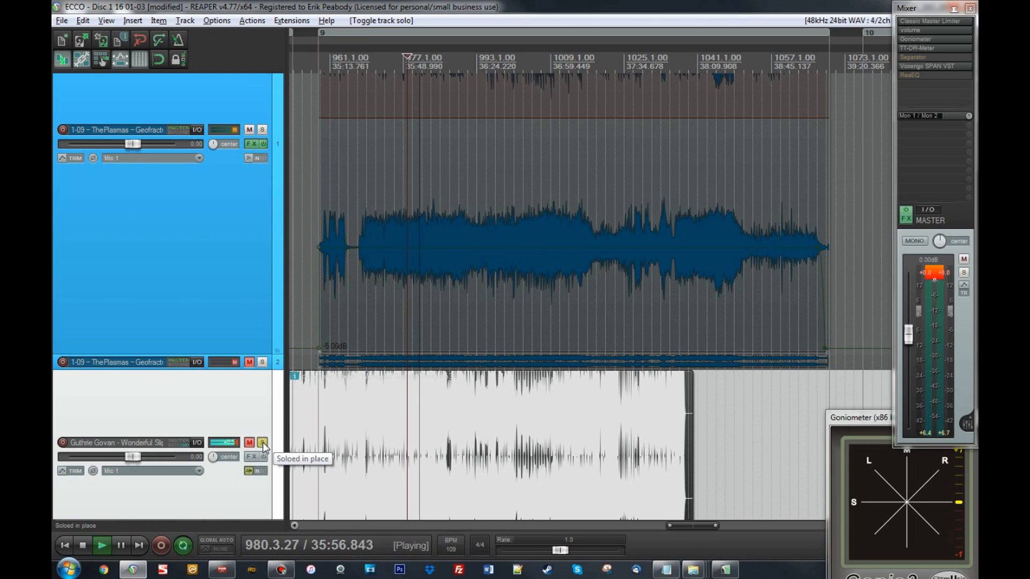
{"action": "left_click", "coordinate": [263, 442]}
{"action": "key", "text": "space"}
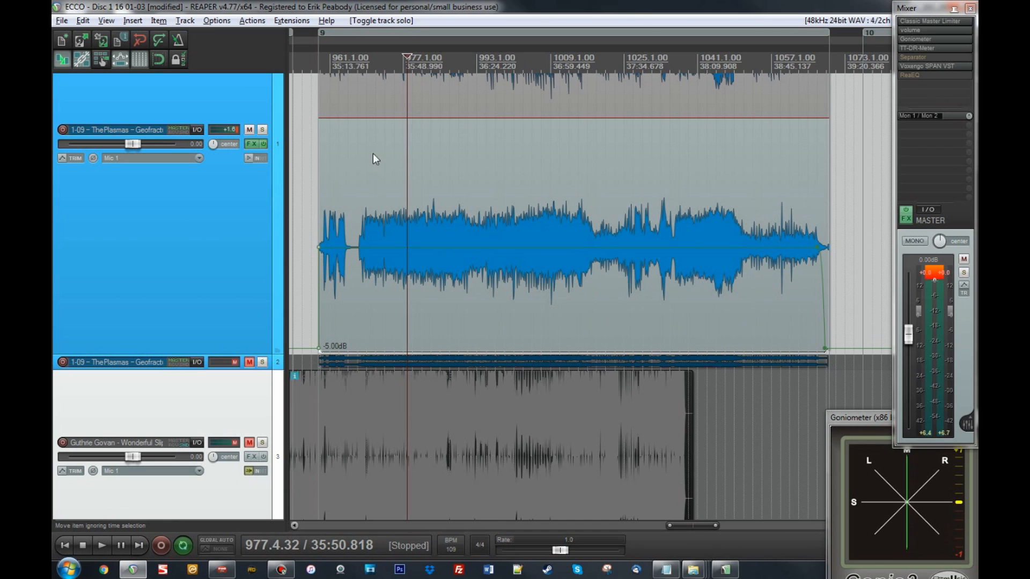
- Solo the second Geofractura track, play it from about measure 1011, and stop playback
{"action": "left_click", "coordinate": [679, 289]}
{"action": "scroll", "coordinate": [680, 290], "scroll_direction": "down", "scroll_amount": 5}
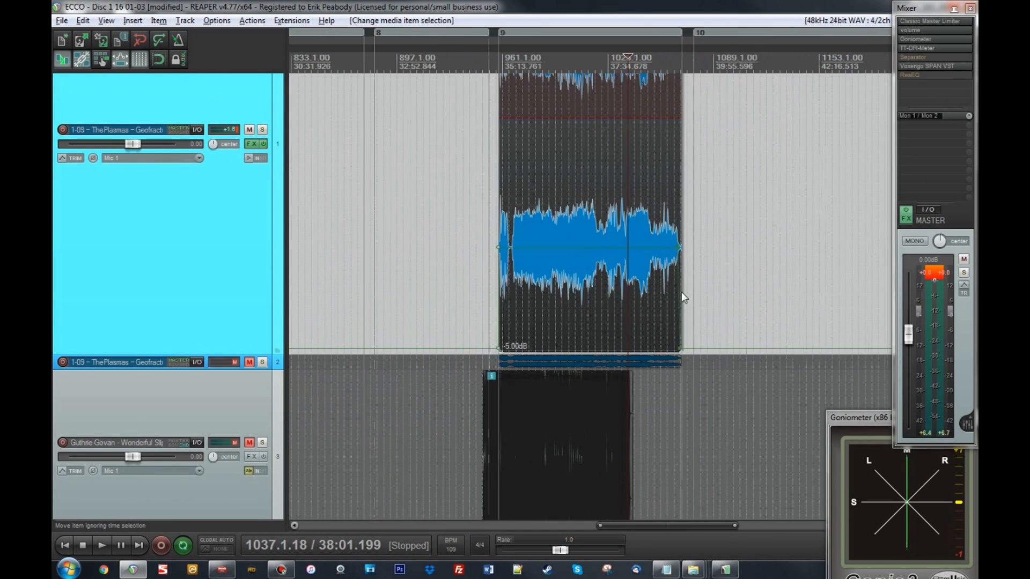
{"action": "scroll", "coordinate": [682, 292], "scroll_direction": "up", "scroll_amount": 5}
{"action": "scroll", "coordinate": [681, 292], "scroll_direction": "down", "scroll_amount": 3}
{"action": "scroll", "coordinate": [681, 293], "scroll_direction": "up", "scroll_amount": 3}
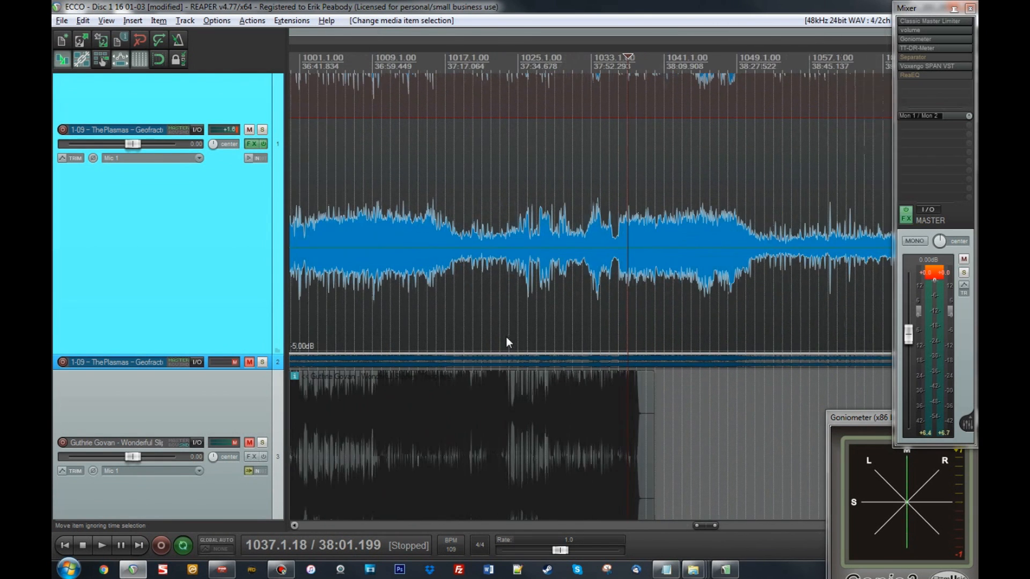
{"action": "left_click", "coordinate": [262, 363]}
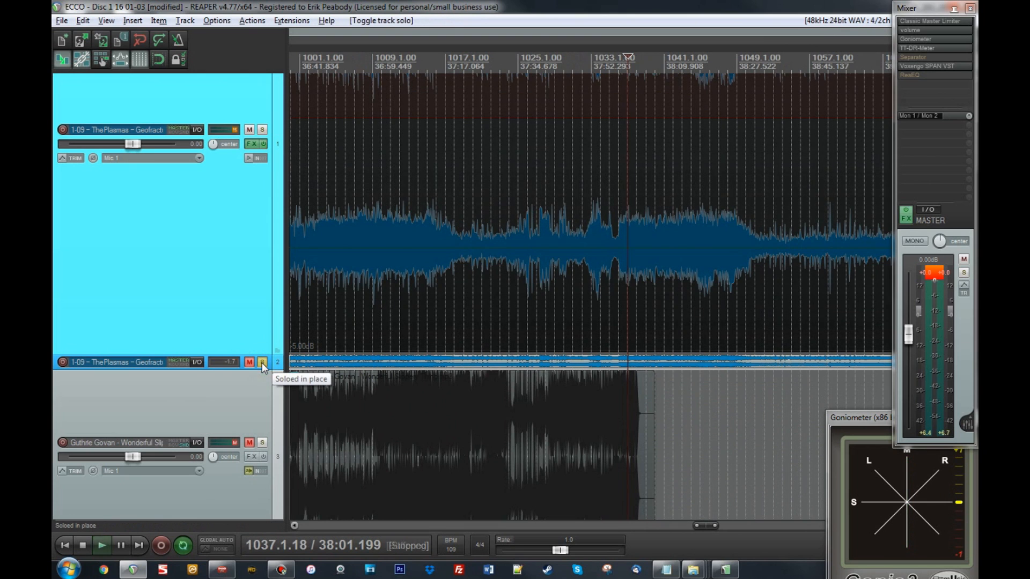
{"action": "key", "text": "space"}
{"action": "left_click", "coordinate": [392, 365]}
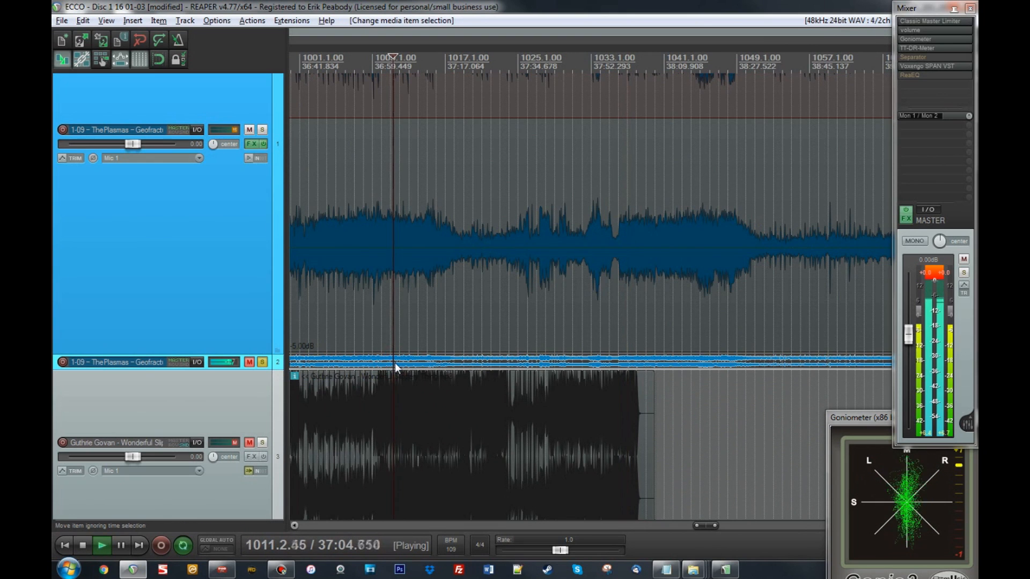
{"action": "key", "text": "space"}
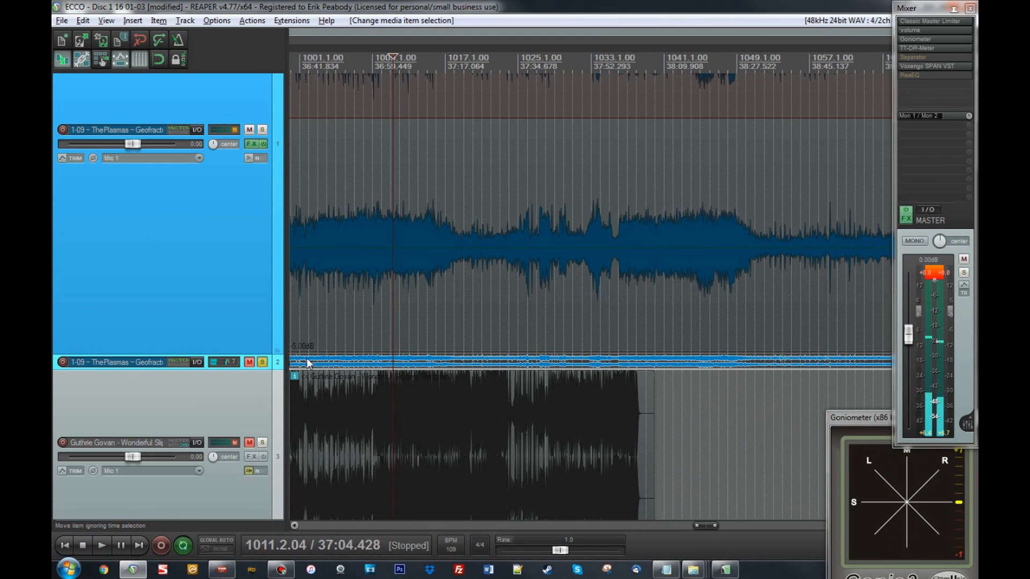
- View the second ReaEQ in track 1's FX chain, and close the chain window
{"action": "left_click", "coordinate": [249, 144]}
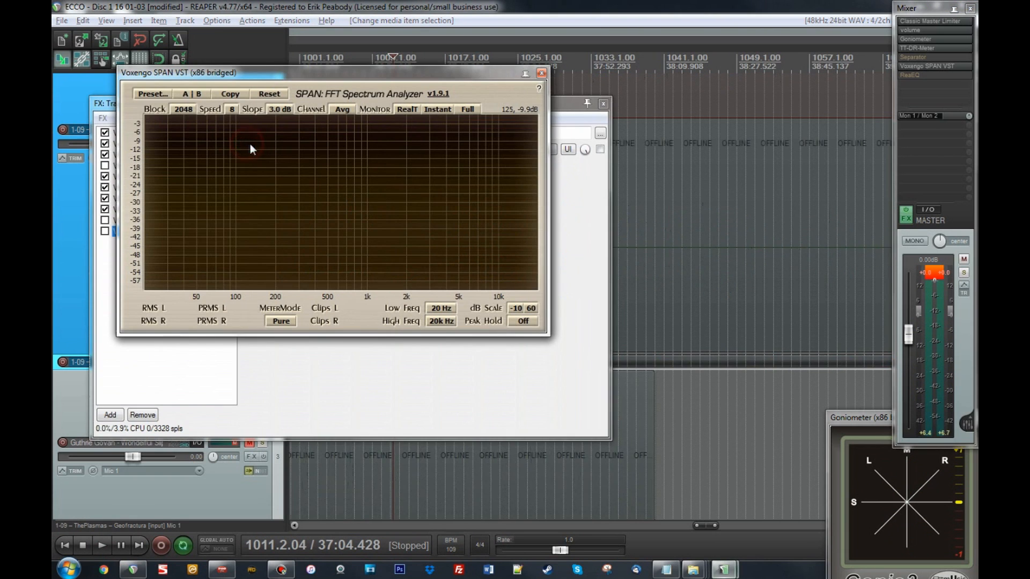
{"action": "left_click", "coordinate": [114, 265]}
{"action": "left_click", "coordinate": [151, 199]}
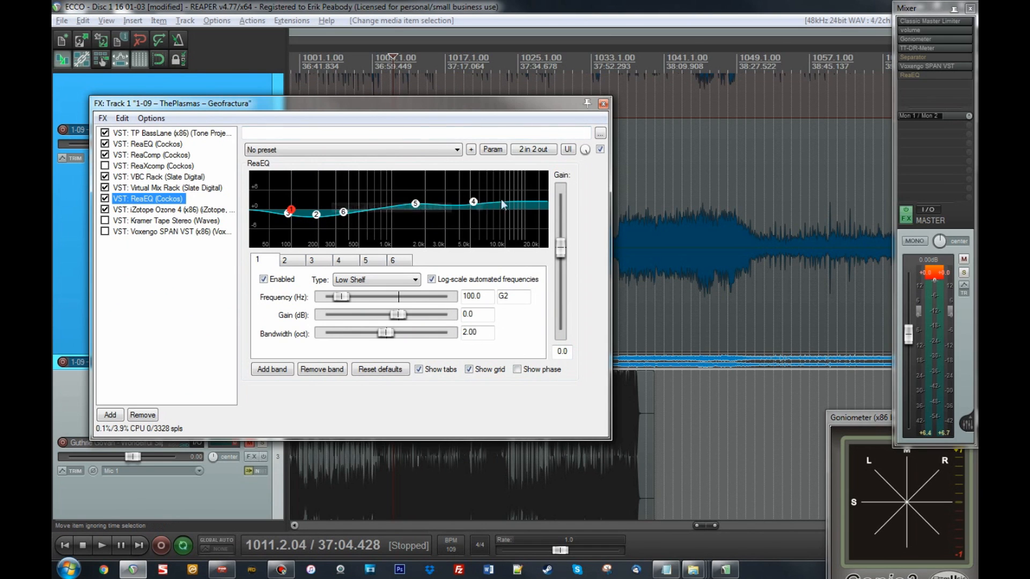
{"action": "left_click", "coordinate": [603, 104]}
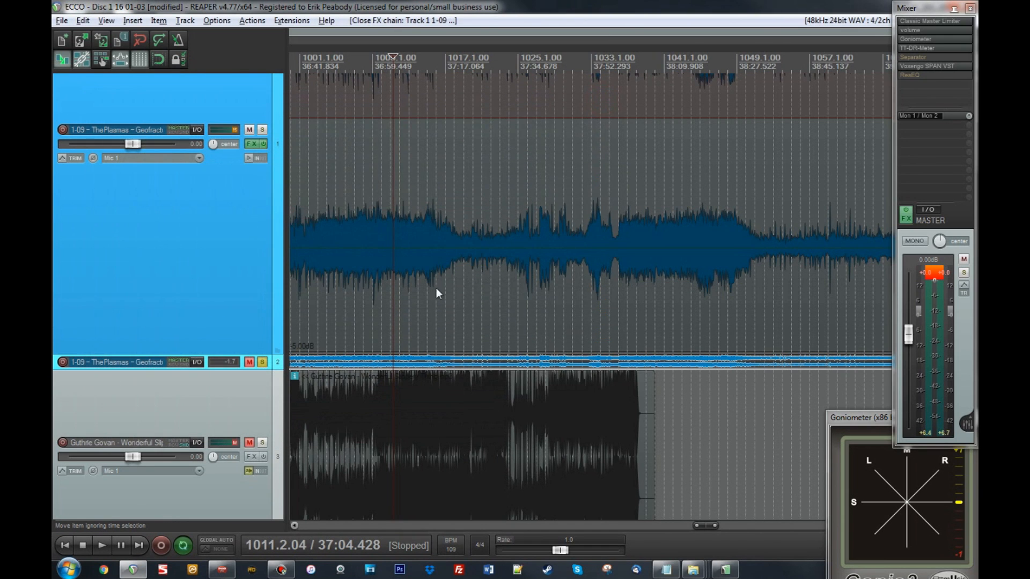
- Examine the song and reference waveforms around measure 1011 at close and full-song zoom levels
{"action": "left_click", "coordinate": [394, 278]}
{"action": "scroll", "coordinate": [497, 303], "scroll_direction": "down", "scroll_amount": 4}
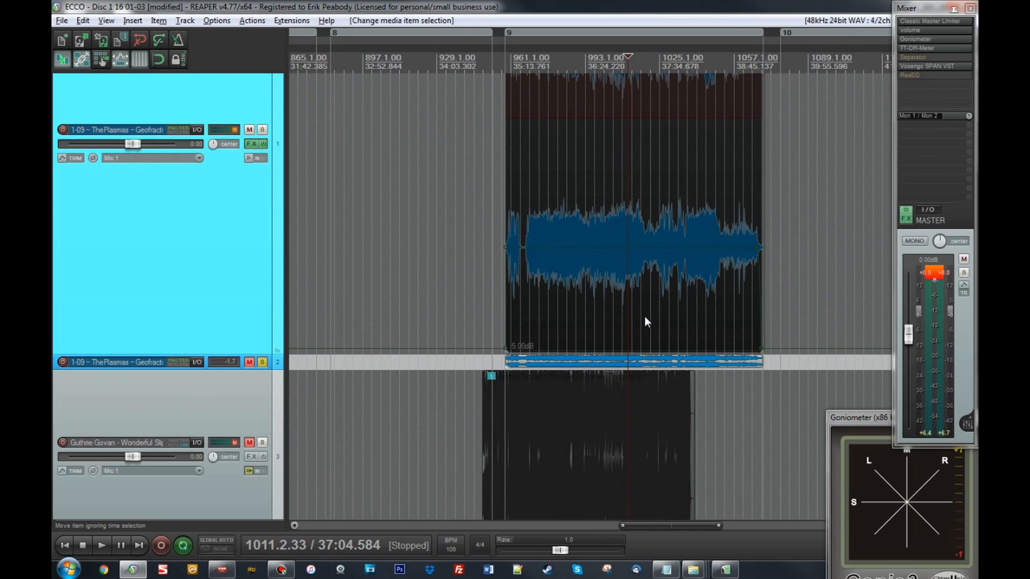
{"action": "scroll", "coordinate": [632, 312], "scroll_direction": "up", "scroll_amount": 4}
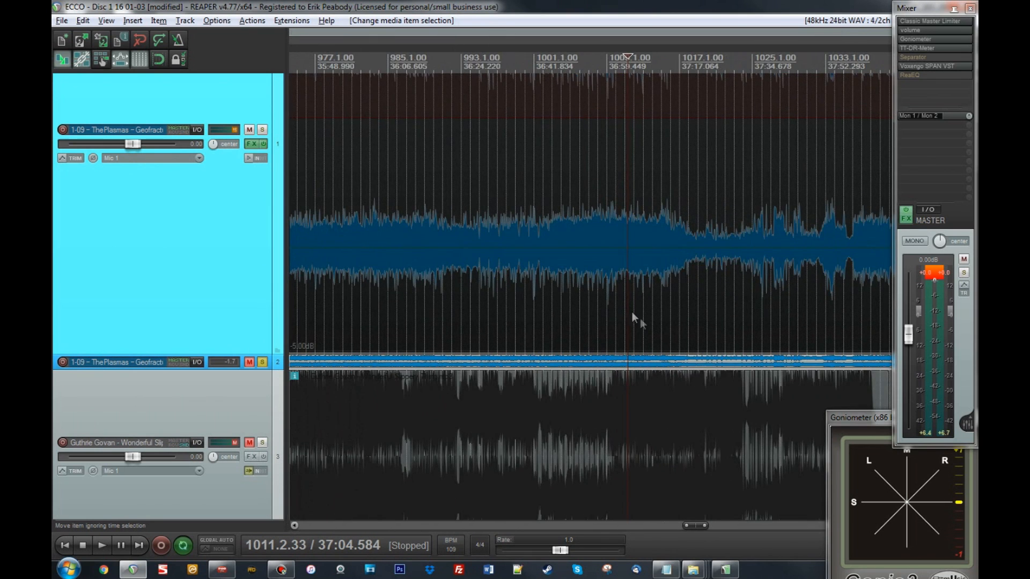
{"action": "scroll", "coordinate": [664, 334], "scroll_direction": "down", "scroll_amount": 4}
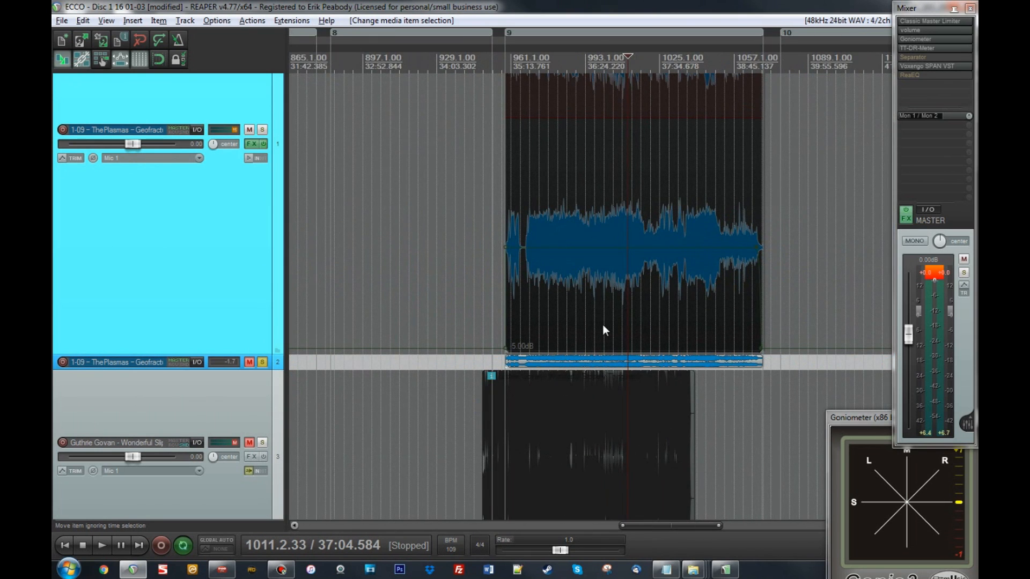
{"action": "scroll", "coordinate": [632, 320], "scroll_direction": "up", "scroll_amount": 3}
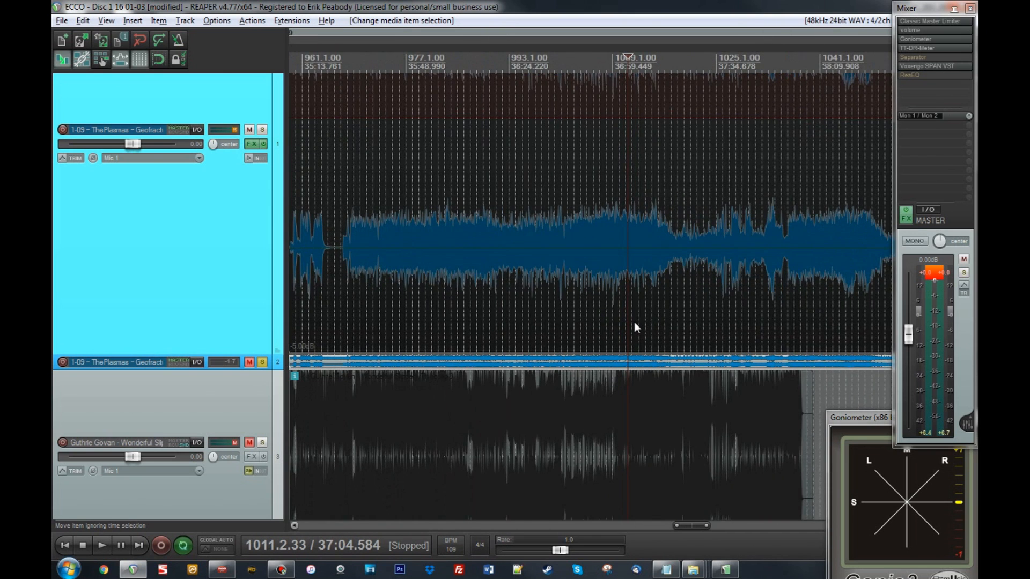
{"action": "scroll", "coordinate": [634, 322], "scroll_direction": "up", "scroll_amount": 3}
{"action": "scroll", "coordinate": [633, 327], "scroll_direction": "down", "scroll_amount": 4}
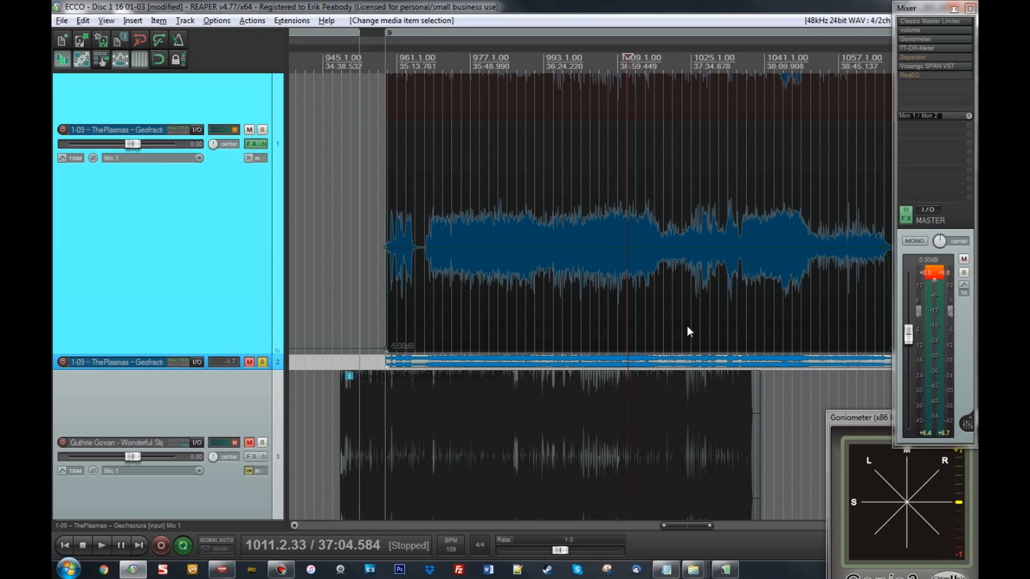
{"action": "scroll", "coordinate": [621, 370], "scroll_direction": "up", "scroll_amount": 2}
{"action": "scroll", "coordinate": [624, 395], "scroll_direction": "down", "scroll_amount": 4}
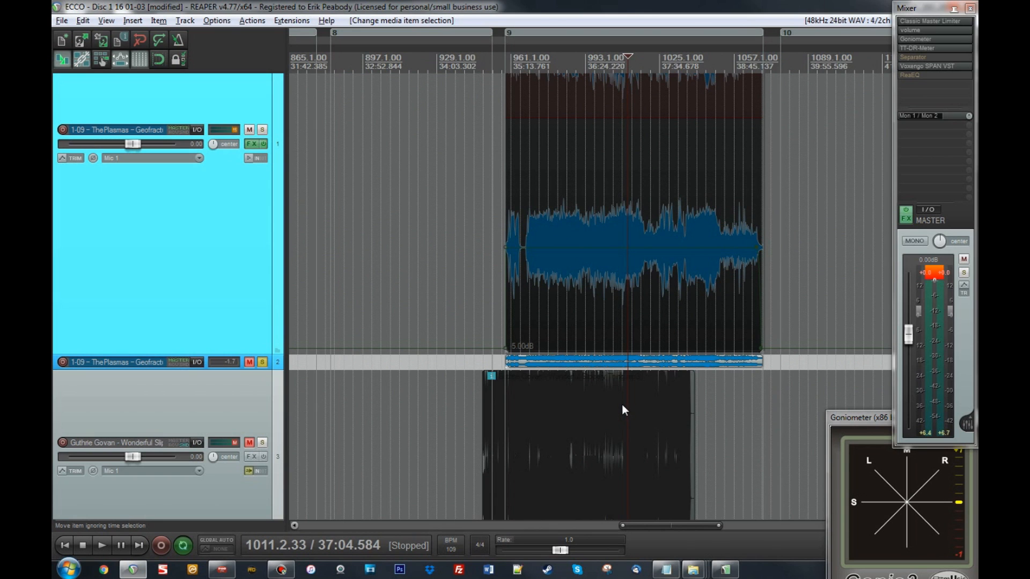
{"action": "scroll", "coordinate": [625, 402], "scroll_direction": "up", "scroll_amount": 3}
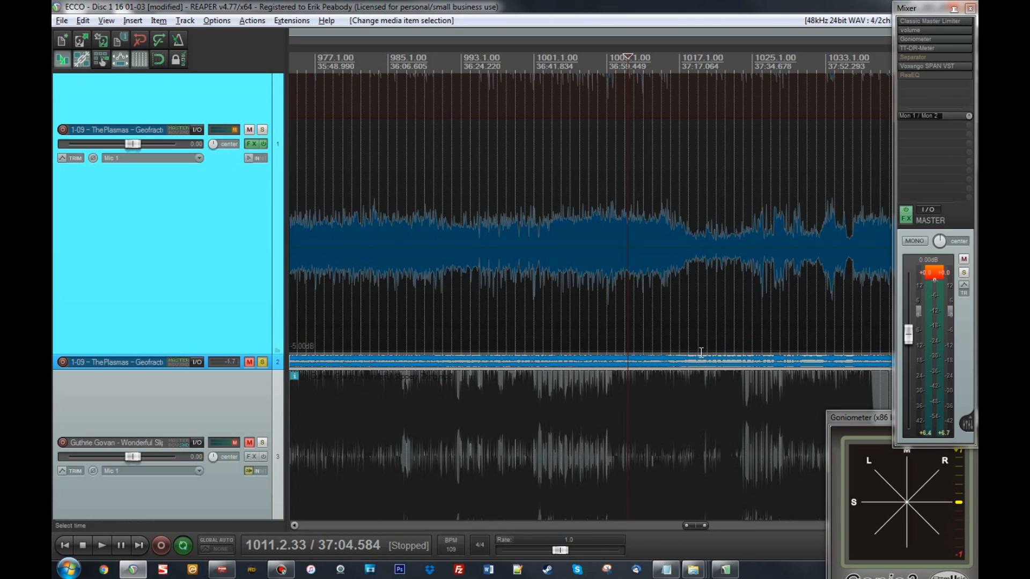
- Shift the reference item forward in time to line its start up with the song's start, and place the edit cursor at measure 1024
{"action": "left_click", "coordinate": [665, 432]}
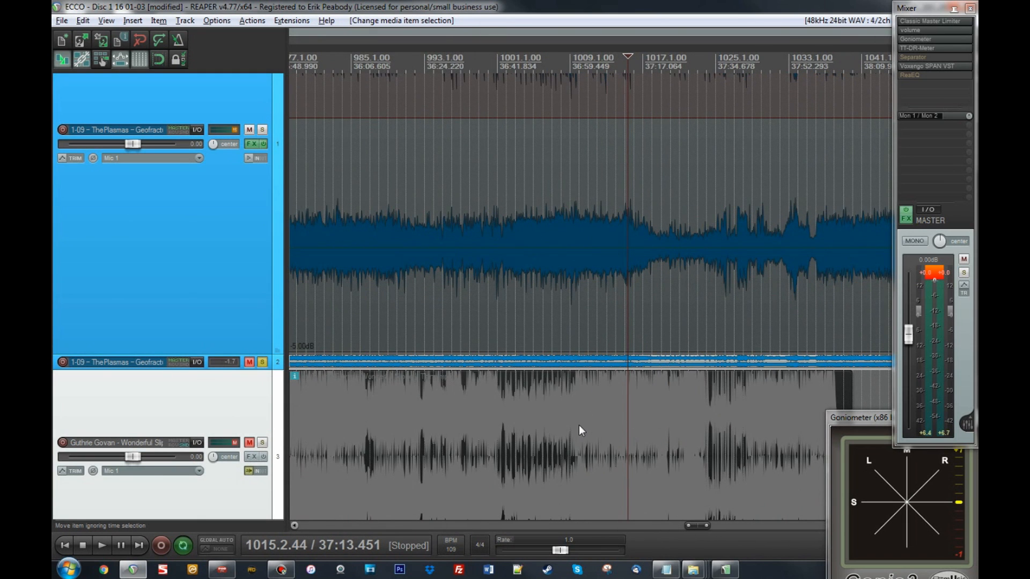
{"action": "left_click_drag", "start_coordinate": [579, 426], "coordinate": [661, 434]}
{"action": "scroll", "coordinate": [662, 433], "scroll_direction": "down", "scroll_amount": 3}
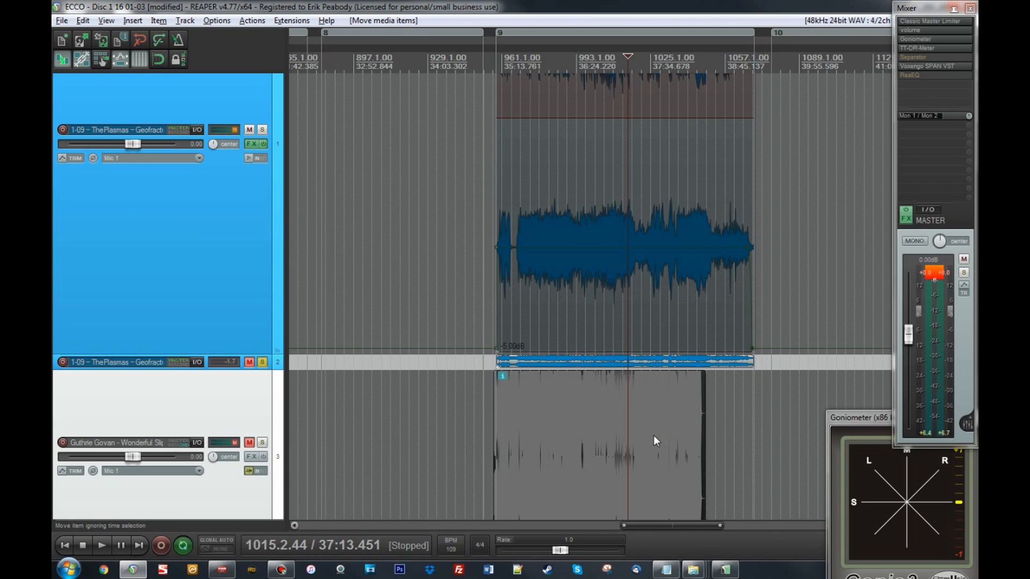
{"action": "left_click", "coordinate": [649, 435]}
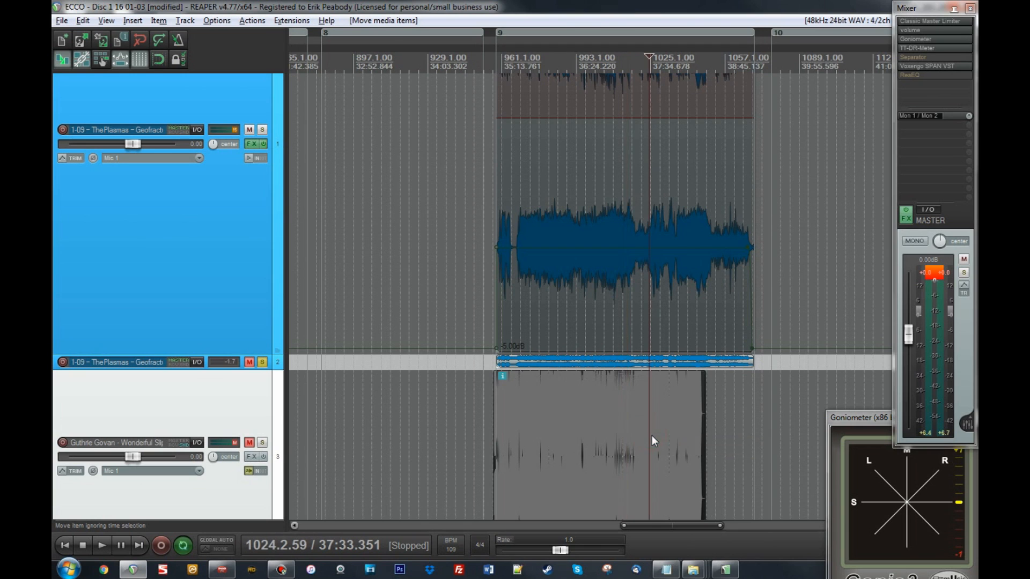
{"action": "scroll", "coordinate": [651, 435], "scroll_direction": "up", "scroll_amount": 4}
{"action": "scroll", "coordinate": [654, 436], "scroll_direction": "down", "scroll_amount": 2}
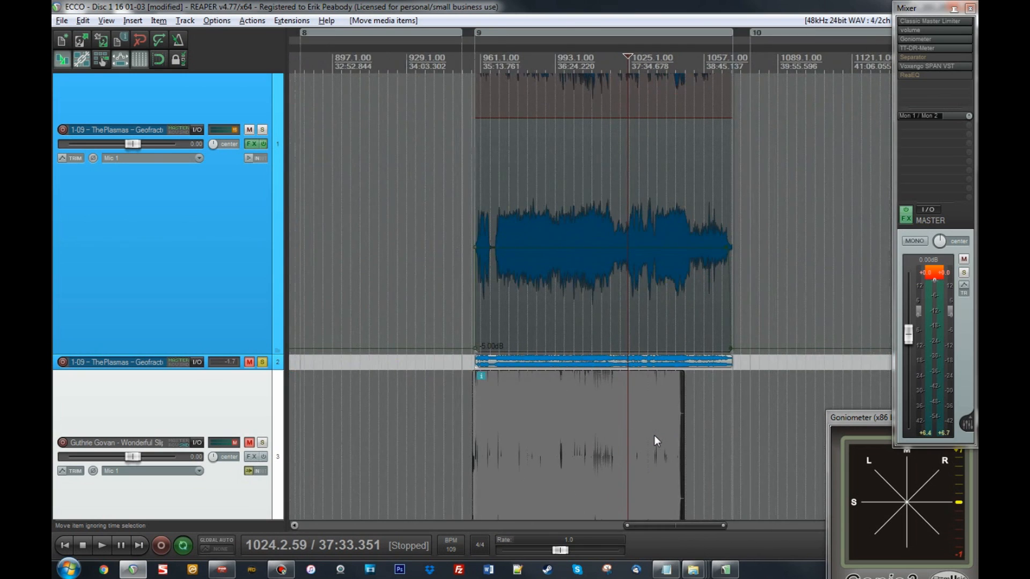
{"action": "scroll", "coordinate": [654, 435], "scroll_direction": "down", "scroll_amount": 2}
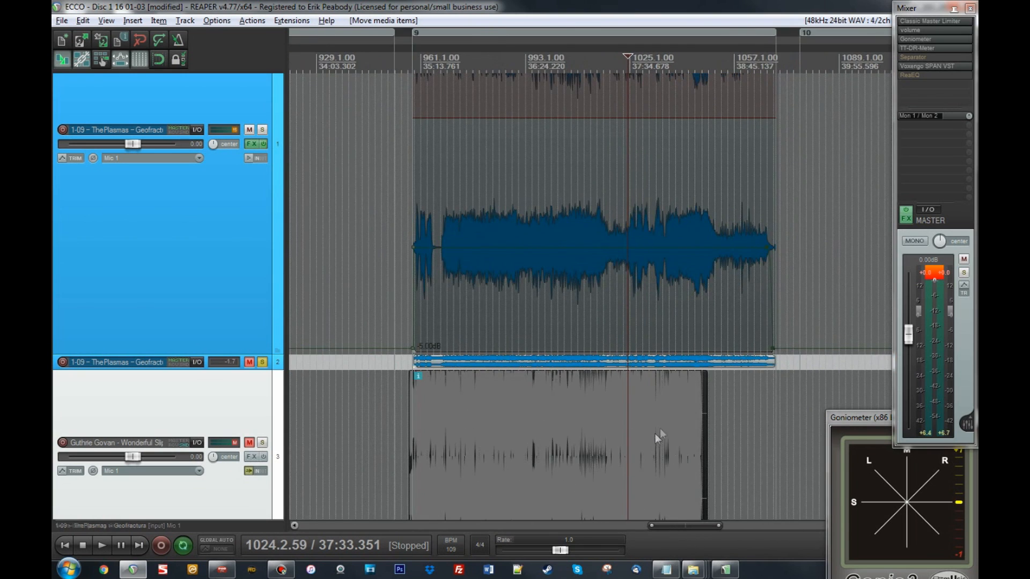
- Close the Goniometer window, place the edit cursor at measure 1015 on the song item, and compare the song and reference waveforms there
{"action": "left_click_drag", "start_coordinate": [877, 417], "coordinate": [801, 411]}
{"action": "left_click", "coordinate": [904, 412]}
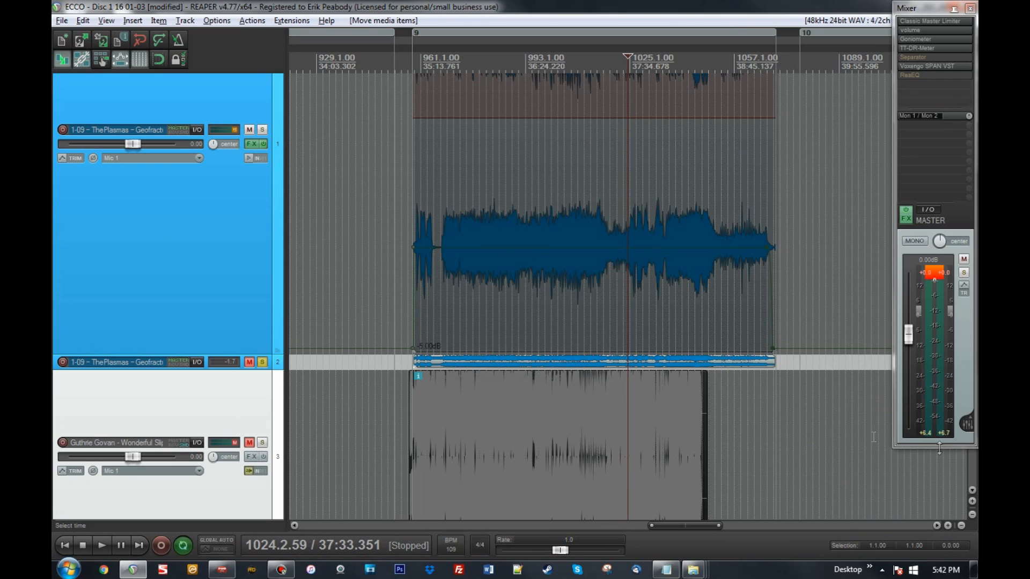
{"action": "left_click", "coordinate": [594, 265]}
{"action": "scroll", "coordinate": [616, 316], "scroll_direction": "up", "scroll_amount": 5}
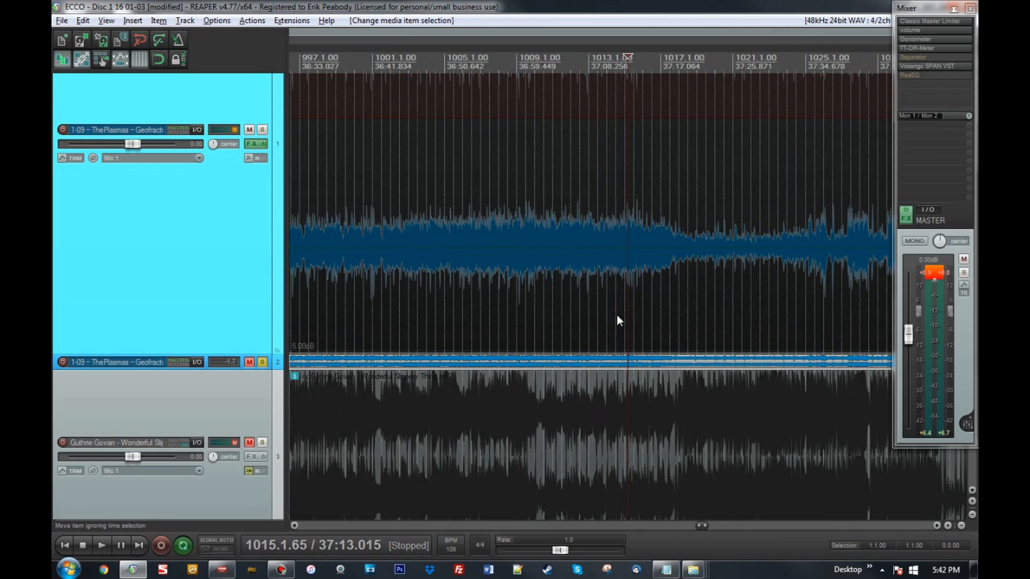
{"action": "scroll", "coordinate": [625, 326], "scroll_direction": "up", "scroll_amount": 6}
{"action": "scroll", "coordinate": [625, 321], "scroll_direction": "down", "scroll_amount": 5}
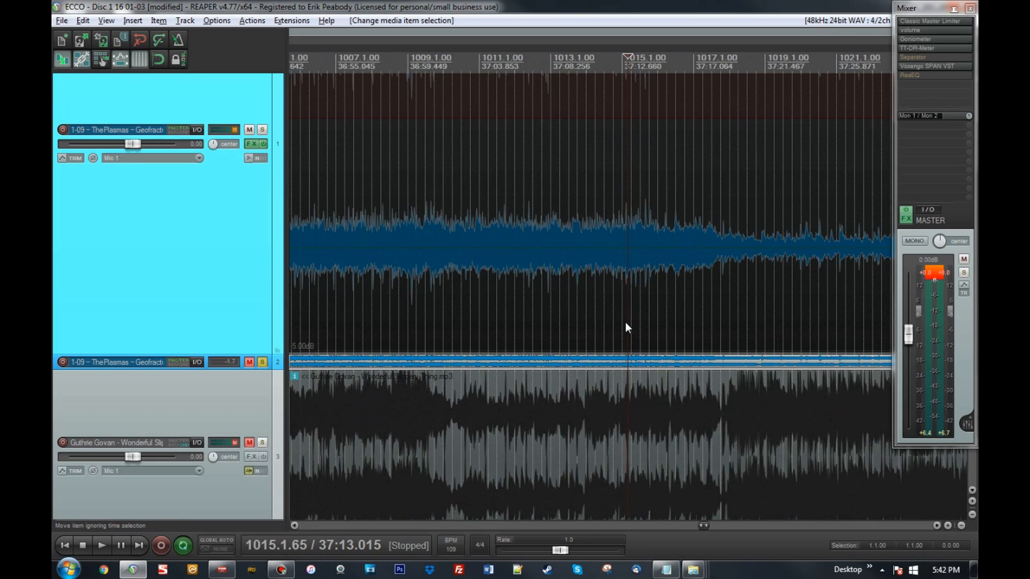
{"action": "scroll", "coordinate": [625, 326], "scroll_direction": "down", "scroll_amount": 2}
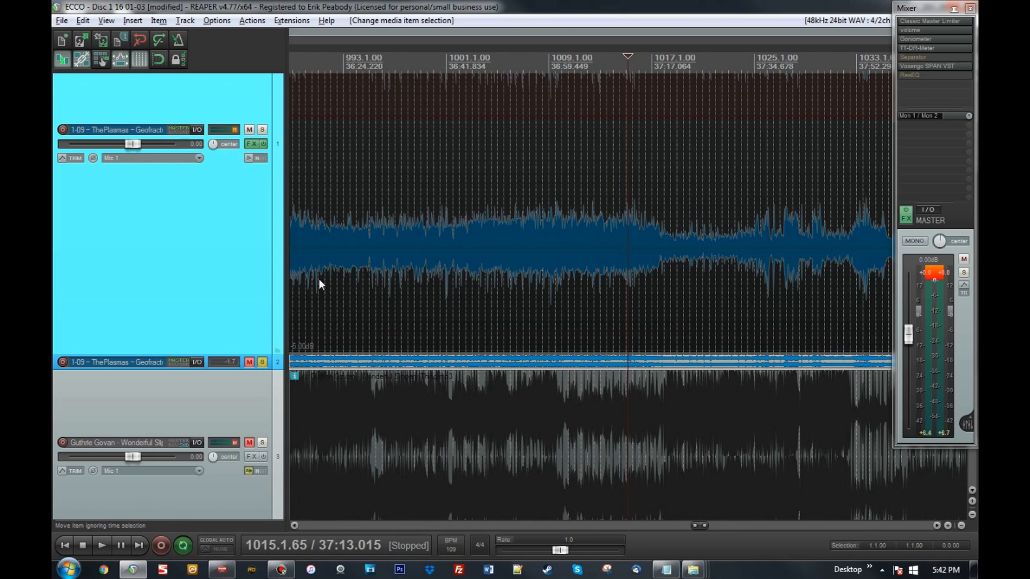
{"action": "scroll", "coordinate": [552, 304], "scroll_direction": "down", "scroll_amount": 2}
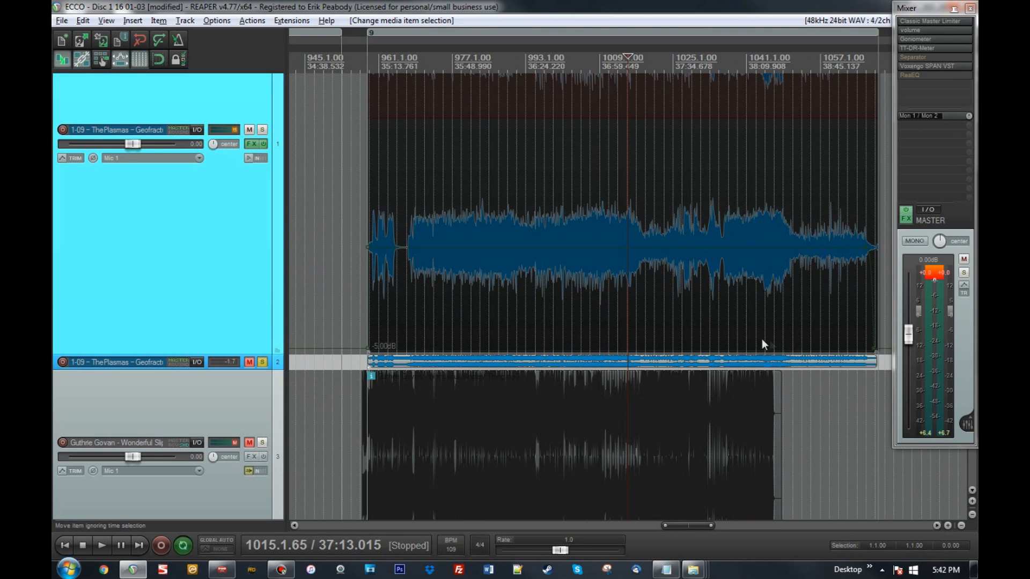
- Place the edit cursor at measure 1037 on the song item and compare the song and reference waveforms around it
{"action": "left_click", "coordinate": [729, 327]}
{"action": "scroll", "coordinate": [728, 327], "scroll_direction": "up", "scroll_amount": 5}
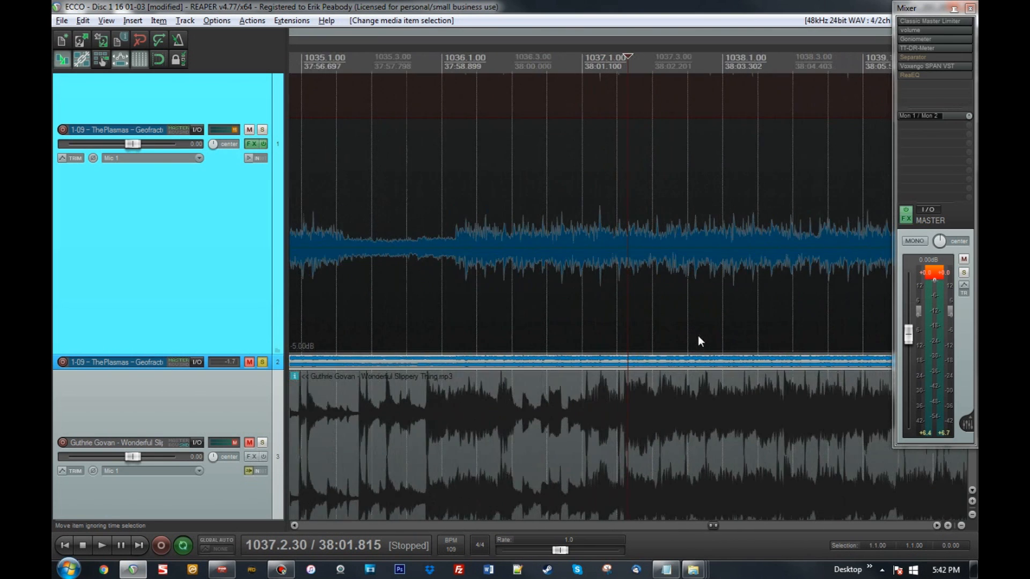
{"action": "scroll", "coordinate": [647, 332], "scroll_direction": "down", "scroll_amount": 4}
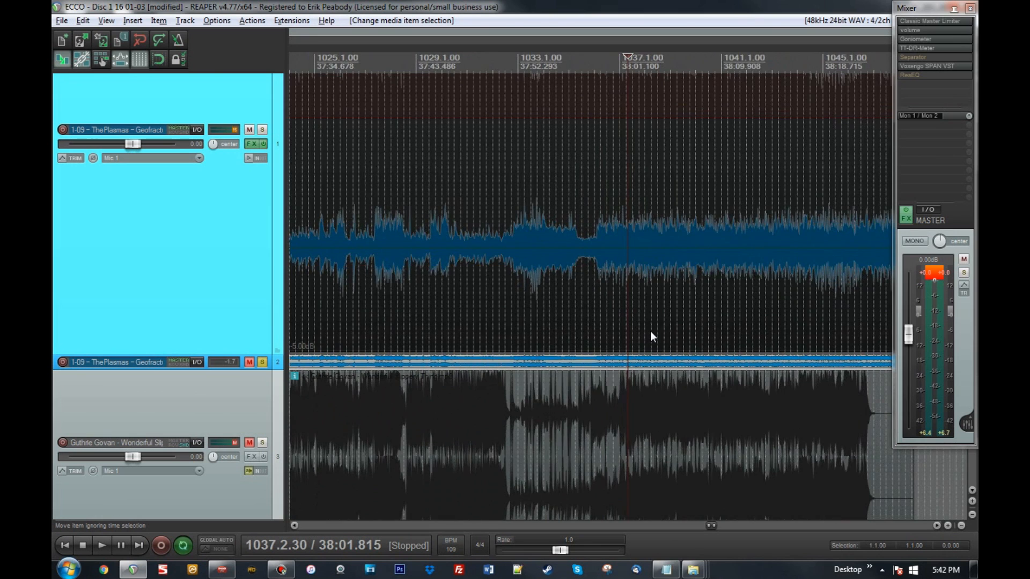
{"action": "scroll", "coordinate": [697, 326], "scroll_direction": "up", "scroll_amount": 2}
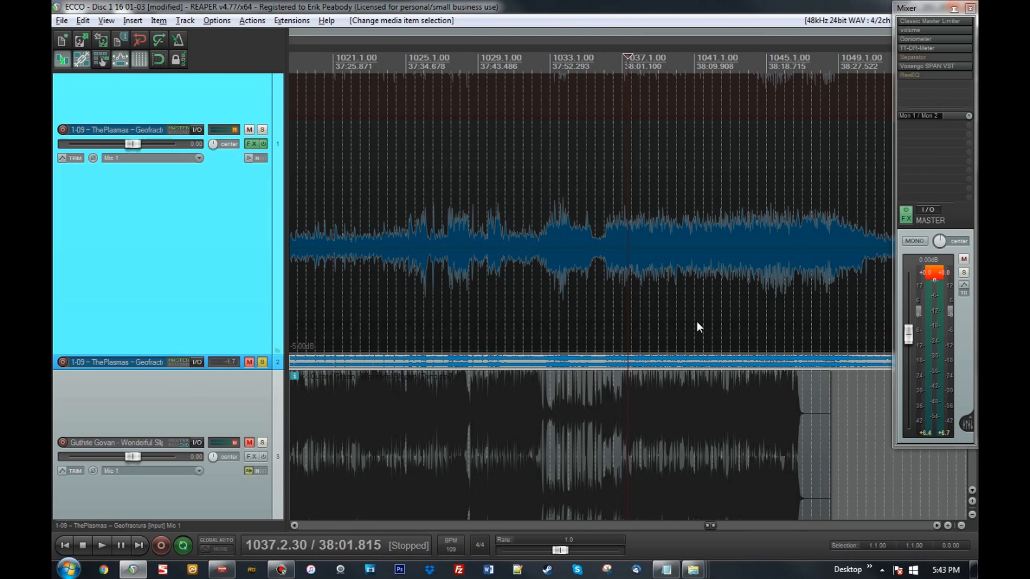
{"action": "scroll", "coordinate": [694, 325], "scroll_direction": "down", "scroll_amount": 3}
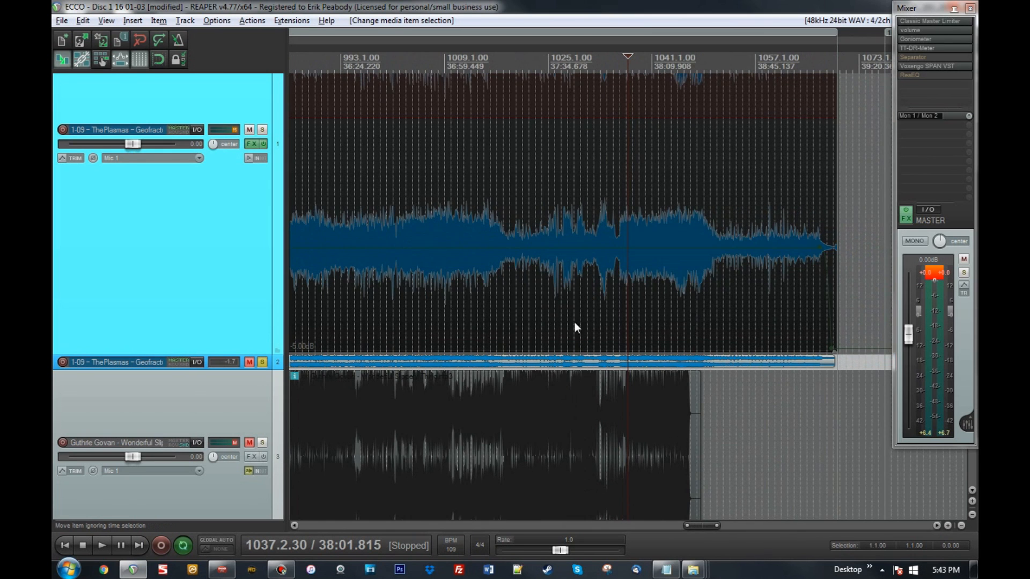